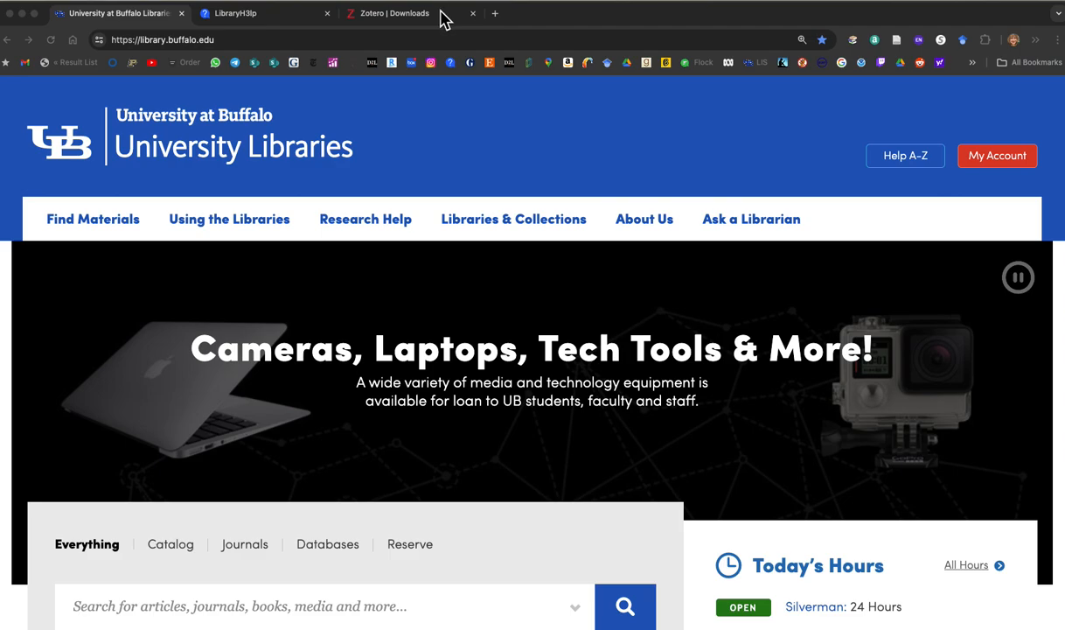
# - Open the Zotero website's home page and look over its introduction and feature overview
pyautogui.click(387, 15)
pyautogui.scroll(5, 291, 122)
pyautogui.click(314, 114)
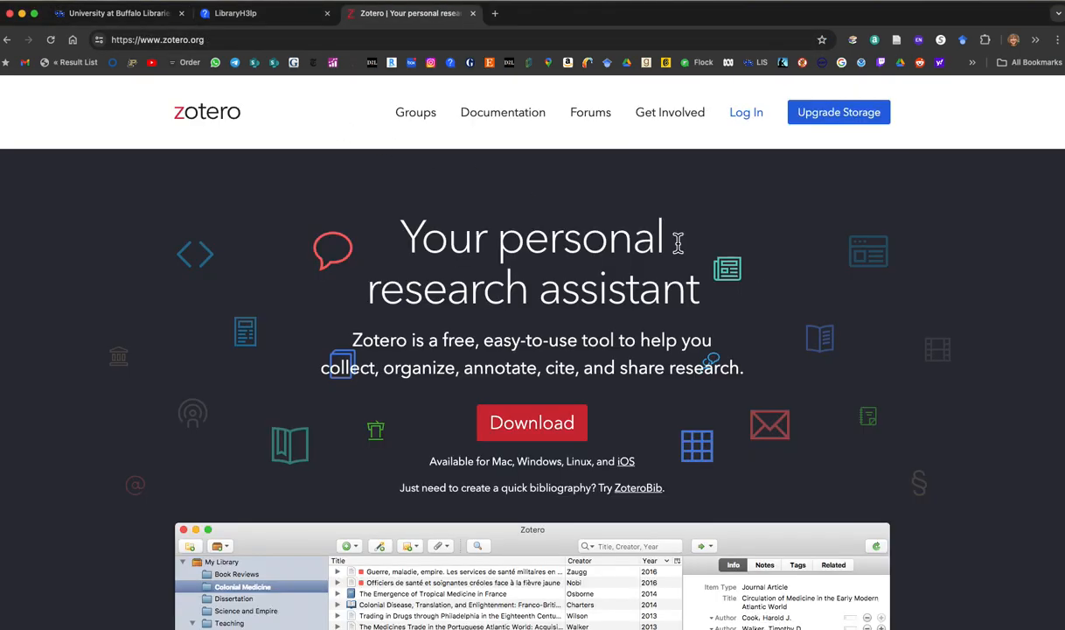
pyautogui.scroll(-5, 556, 433)
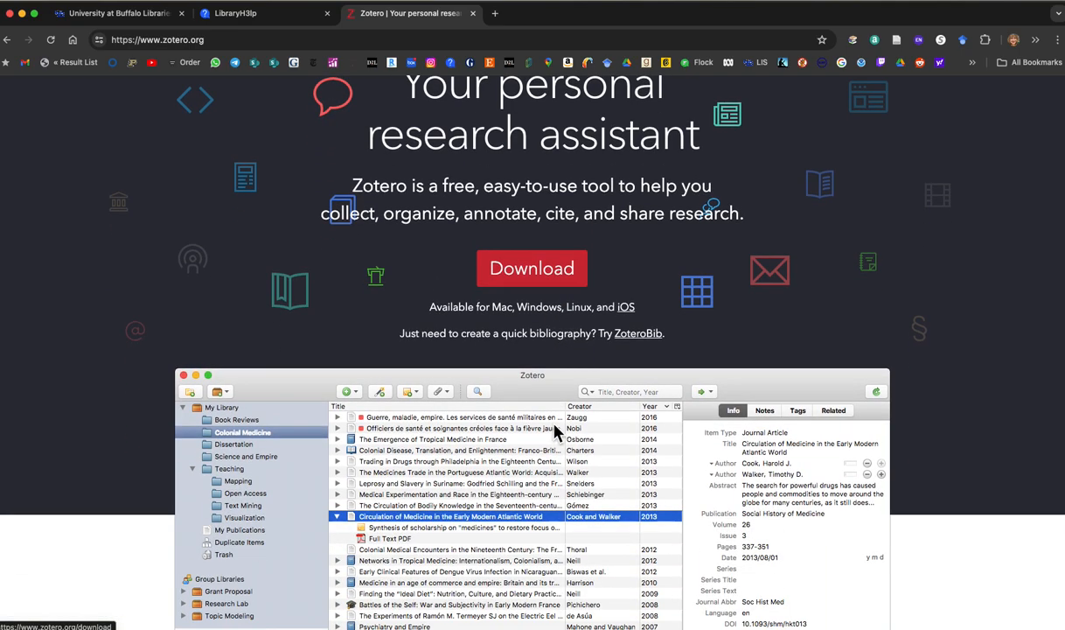
pyautogui.scroll(-8, 494, 402)
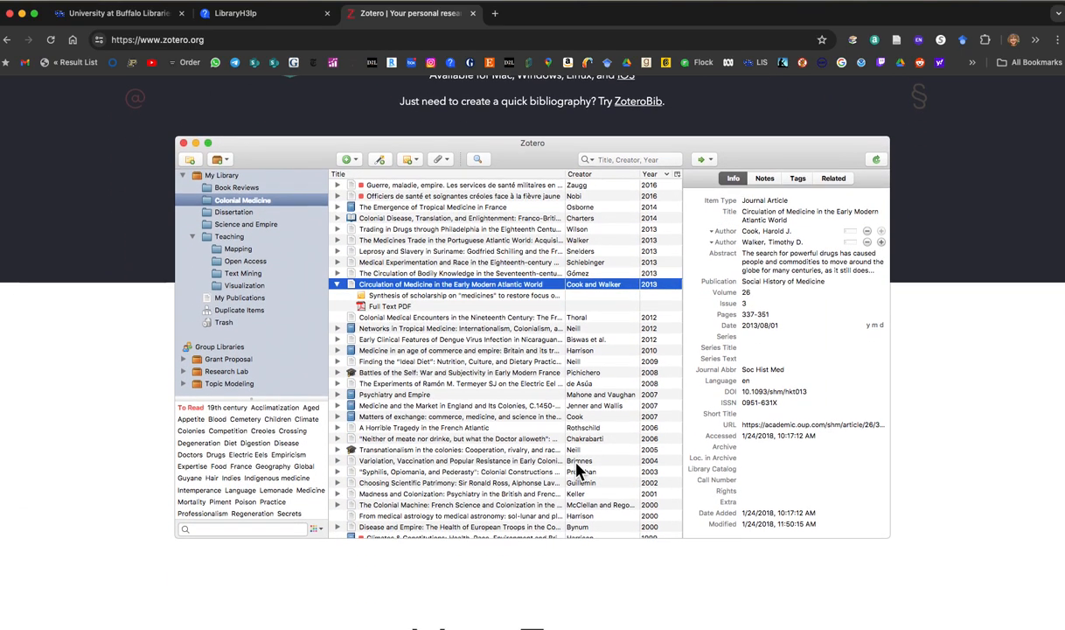
pyautogui.scroll(-10, 494, 402)
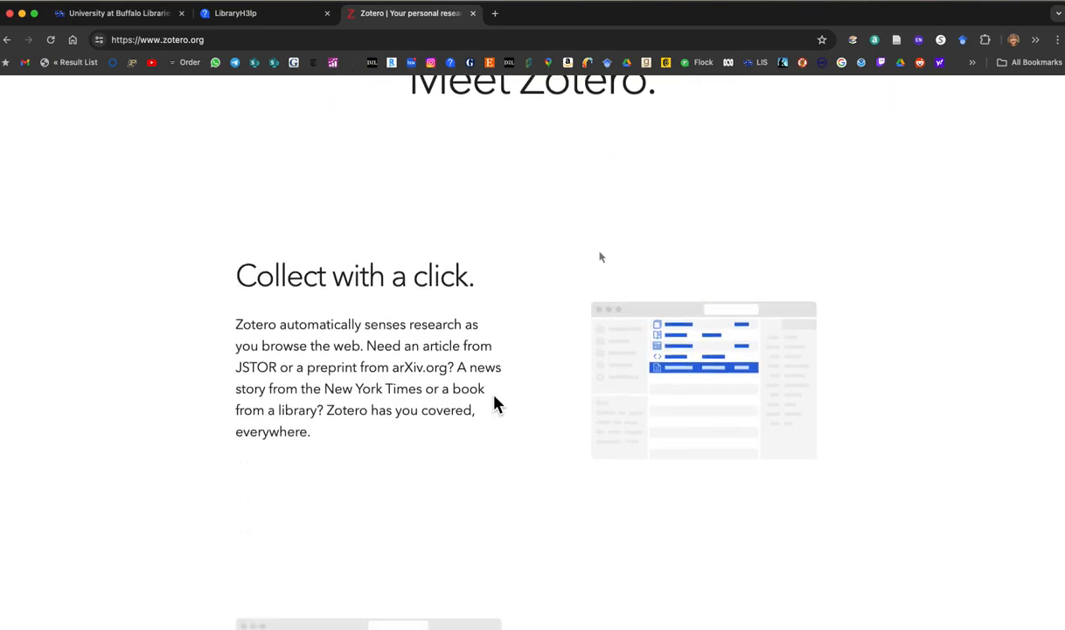
pyautogui.scroll(20, 494, 402)
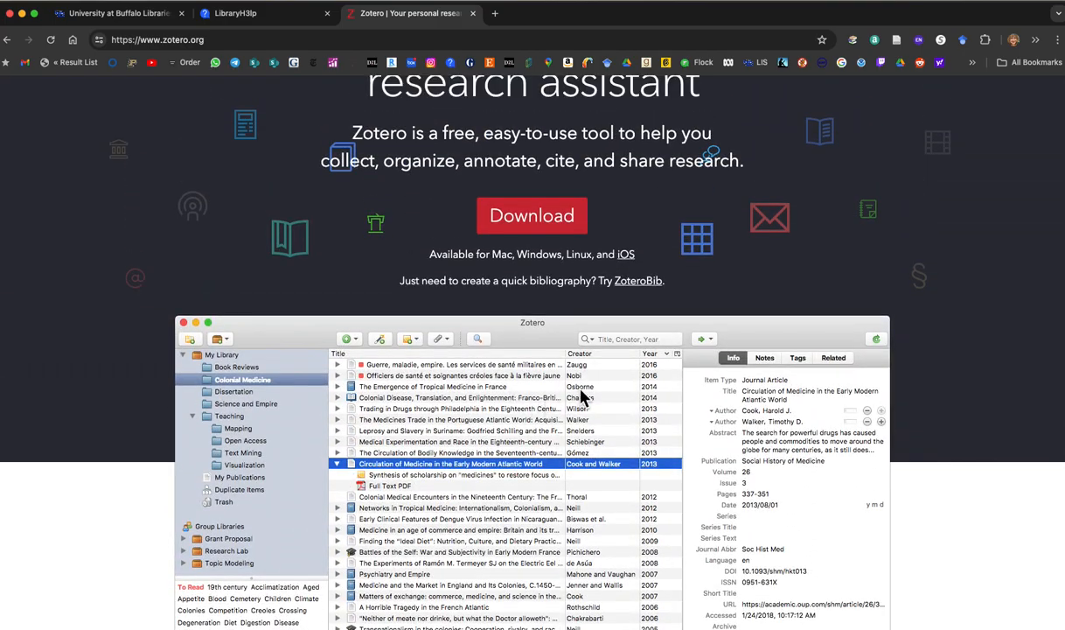
# - Open Zotero's download page and review the desktop program and Chrome connector options
pyautogui.click(507, 219)
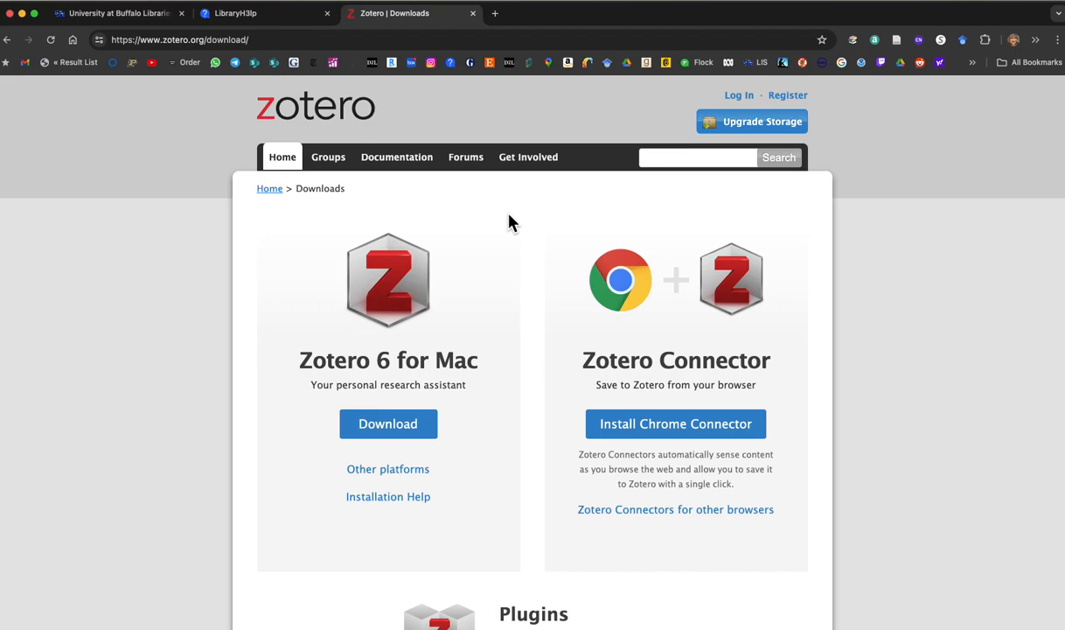
pyautogui.scroll(-2, 722, 328)
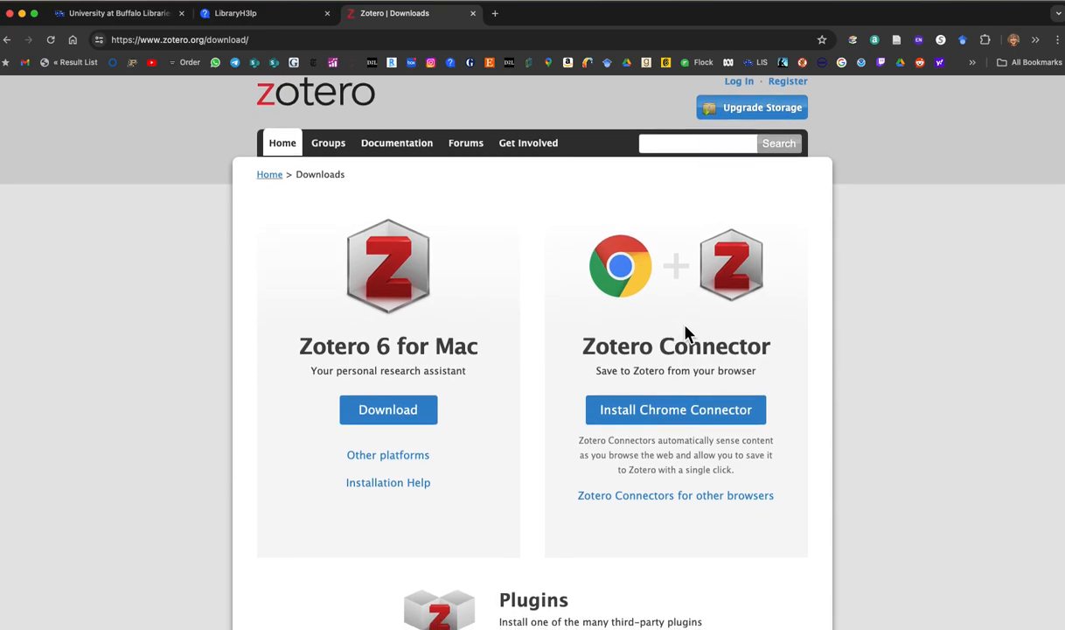
pyautogui.scroll(1, 836, 337)
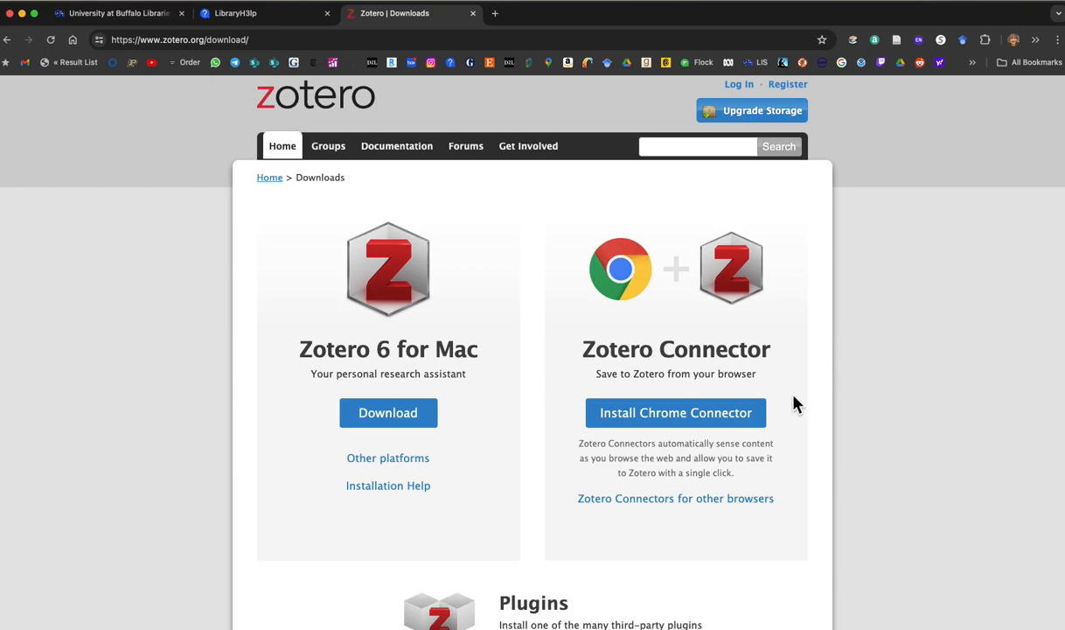
pyautogui.scroll(1, 697, 436)
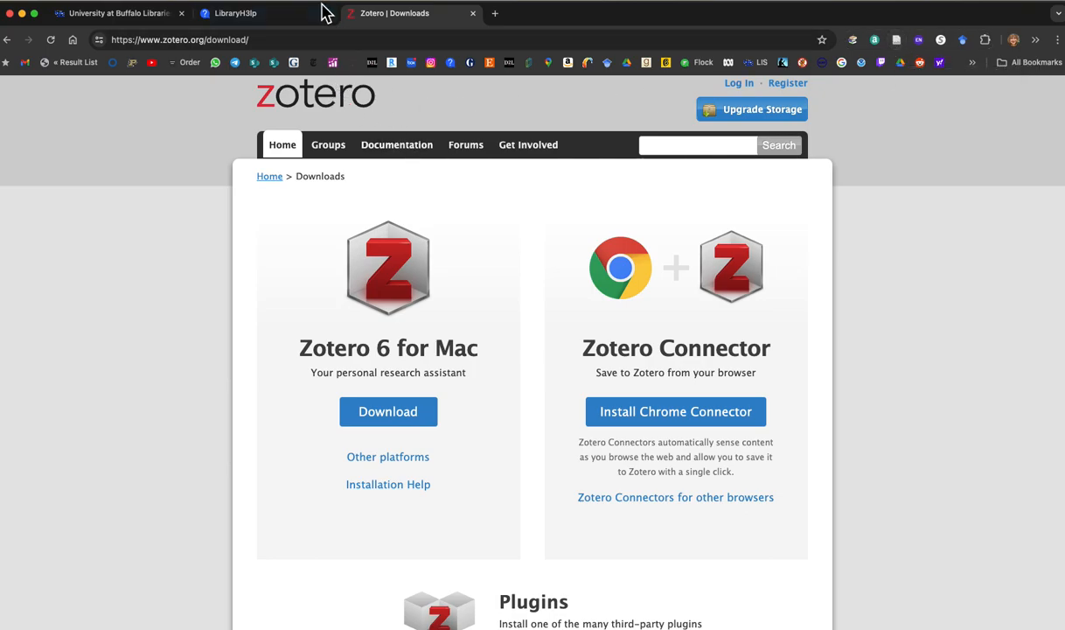
pyautogui.scroll(1, 489, 368)
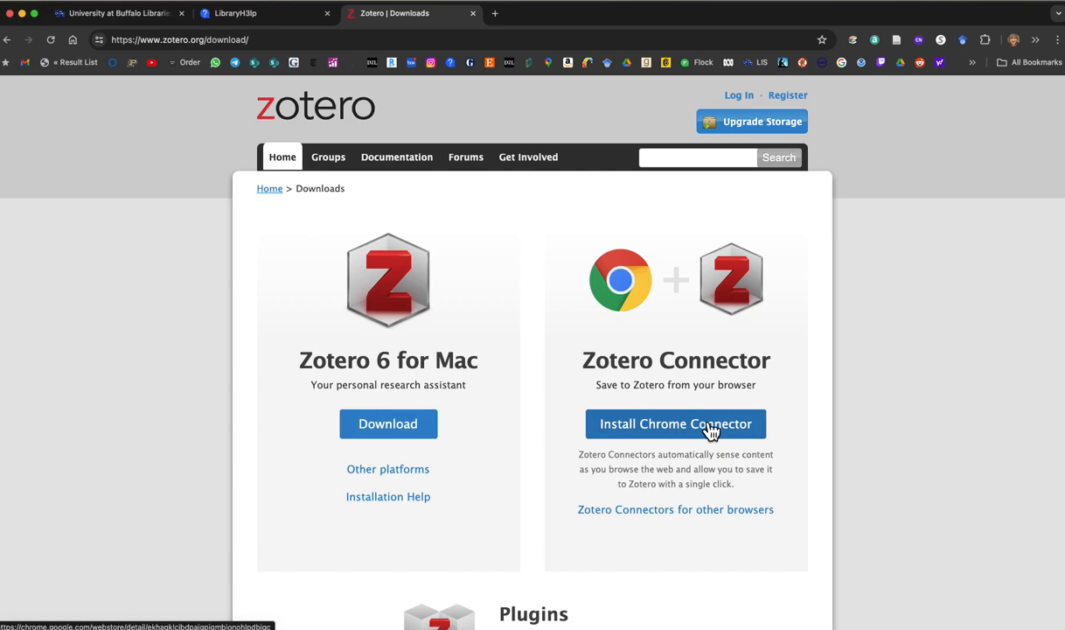
# - Review the individual pricing on the Zotero storage page and return to the site's home page
pyautogui.click(752, 133)
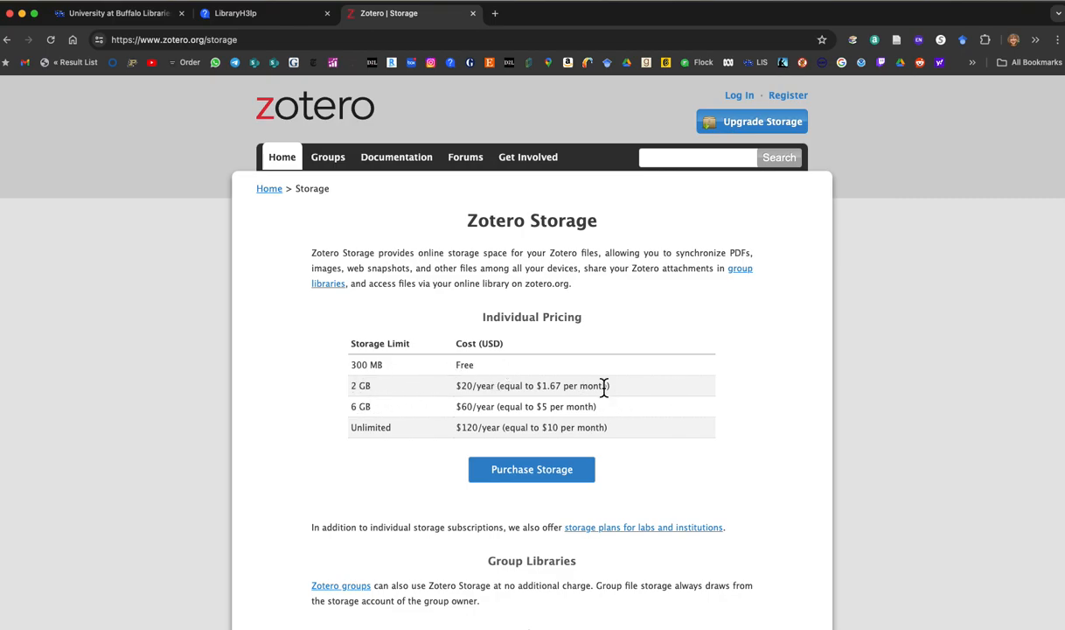
pyautogui.scroll(-2, 603, 388)
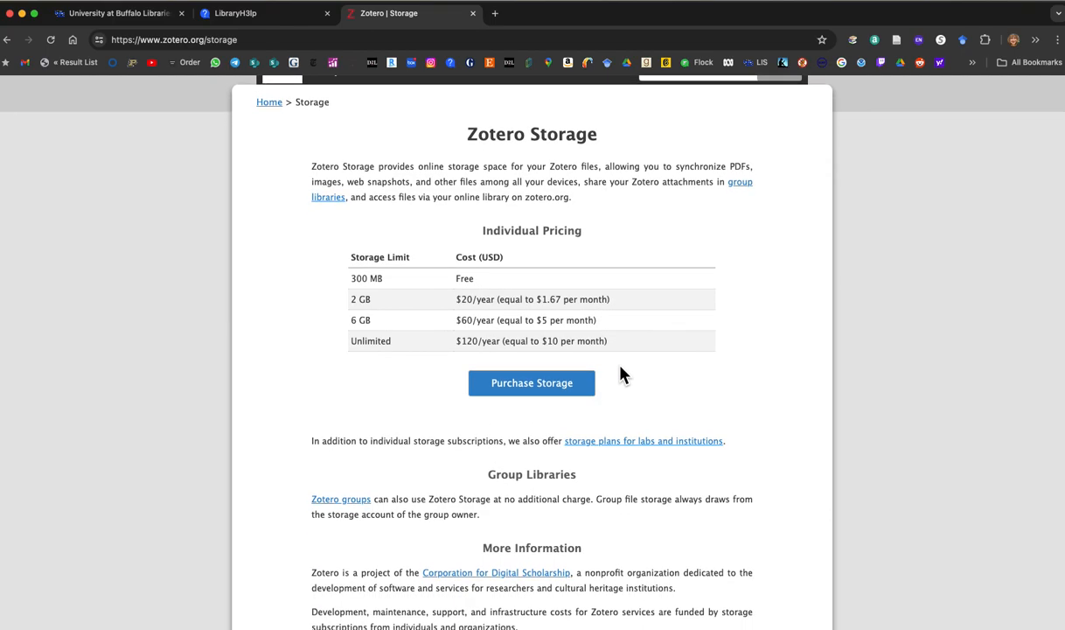
pyautogui.scroll(2, 621, 375)
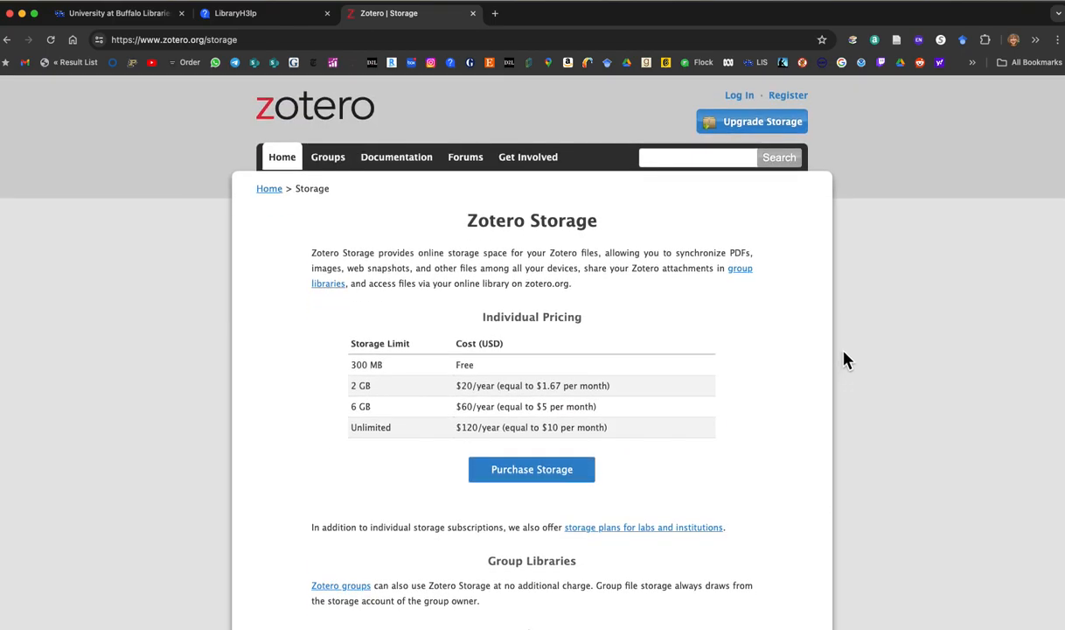
pyautogui.click(298, 116)
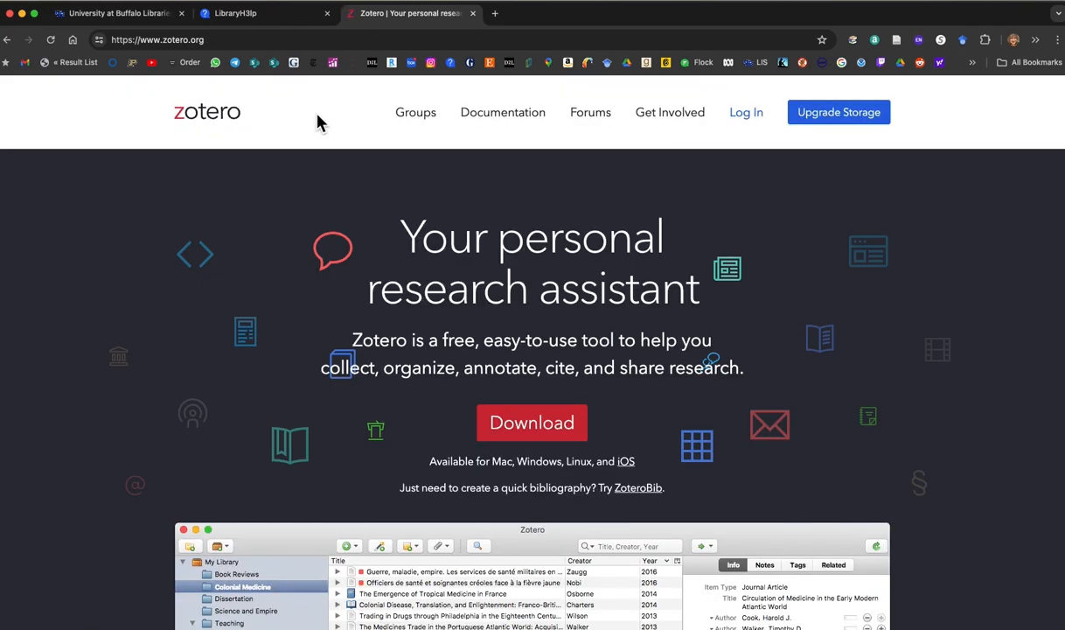
pyautogui.scroll(-1, 319, 120)
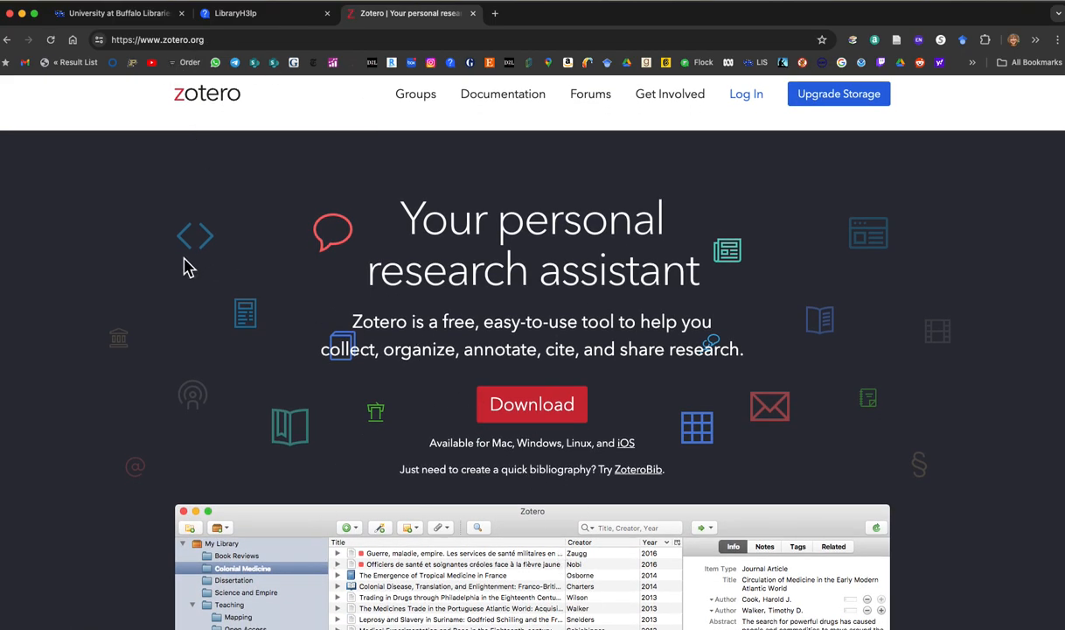
# - Switch to the Zotero desktop app, show all items of My Library, and examine its collections and the group libraries
pyautogui.click(535, 617)
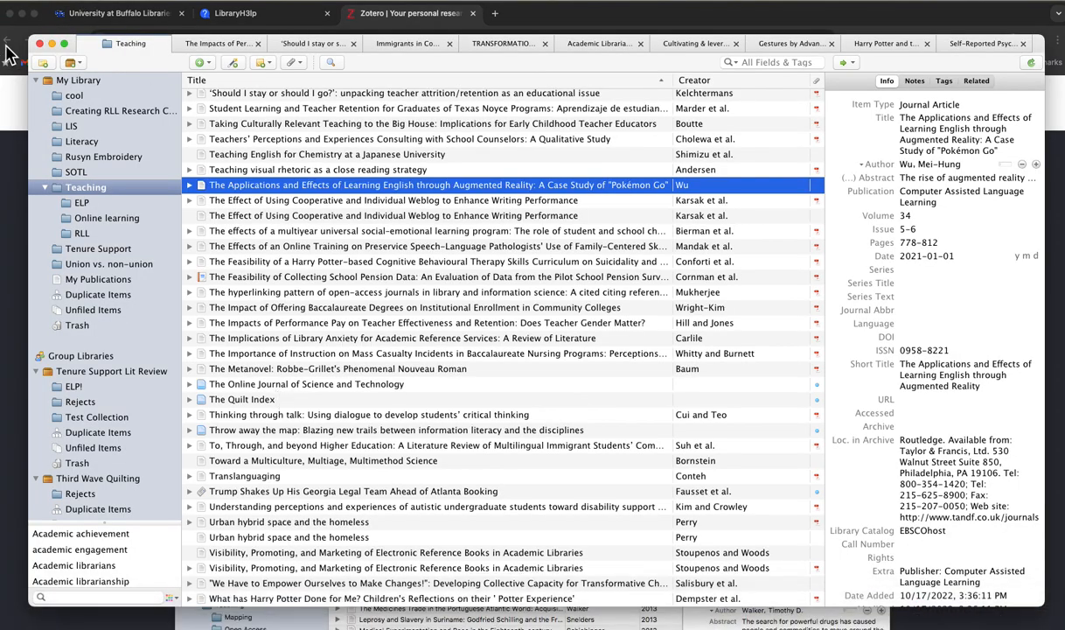
pyautogui.click(77, 82)
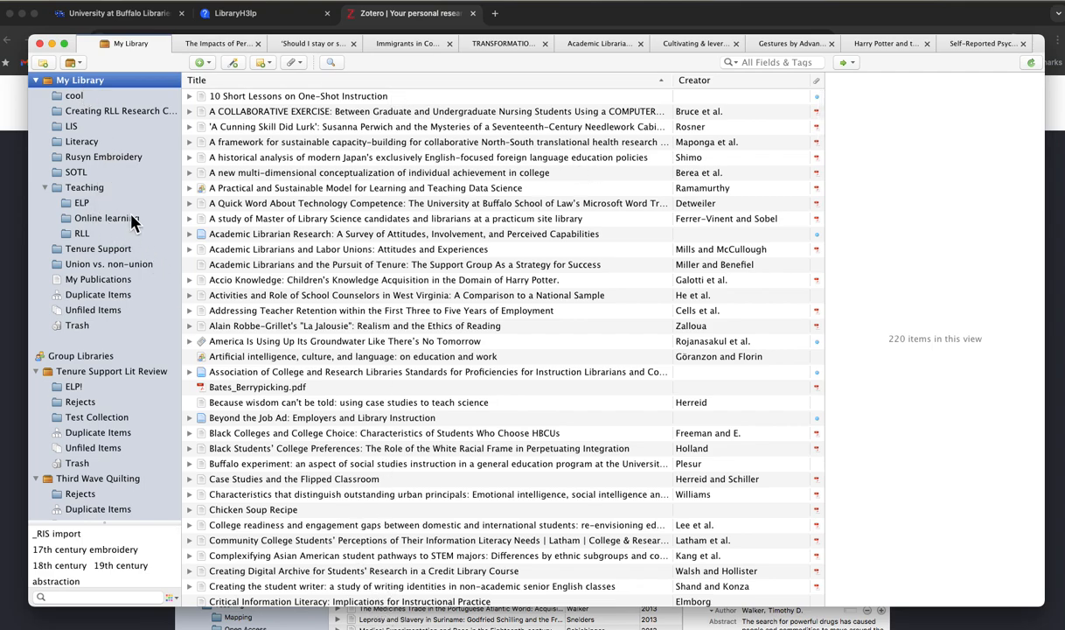
pyautogui.scroll(-1, 118, 240)
pyautogui.scroll(-2, 110, 219)
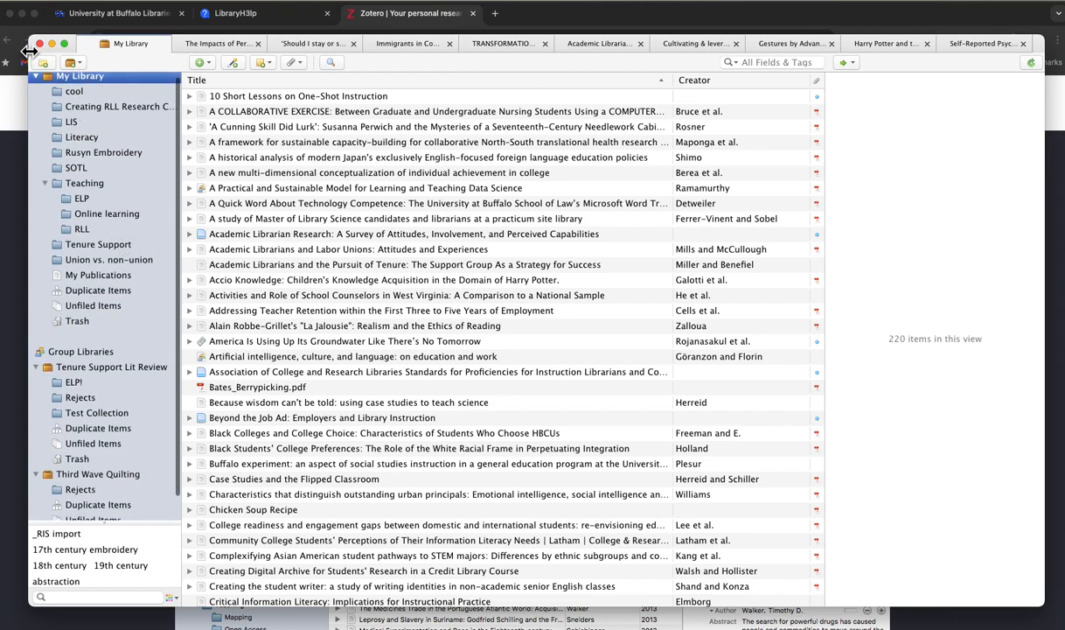
pyautogui.scroll(-1, 87, 196)
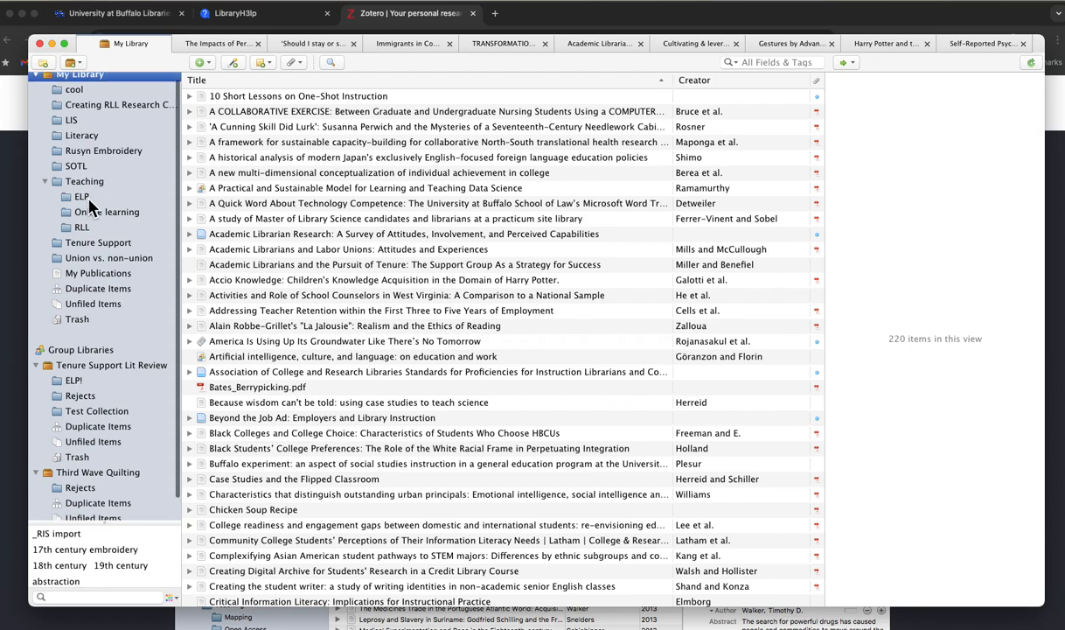
pyautogui.scroll(1, 91, 205)
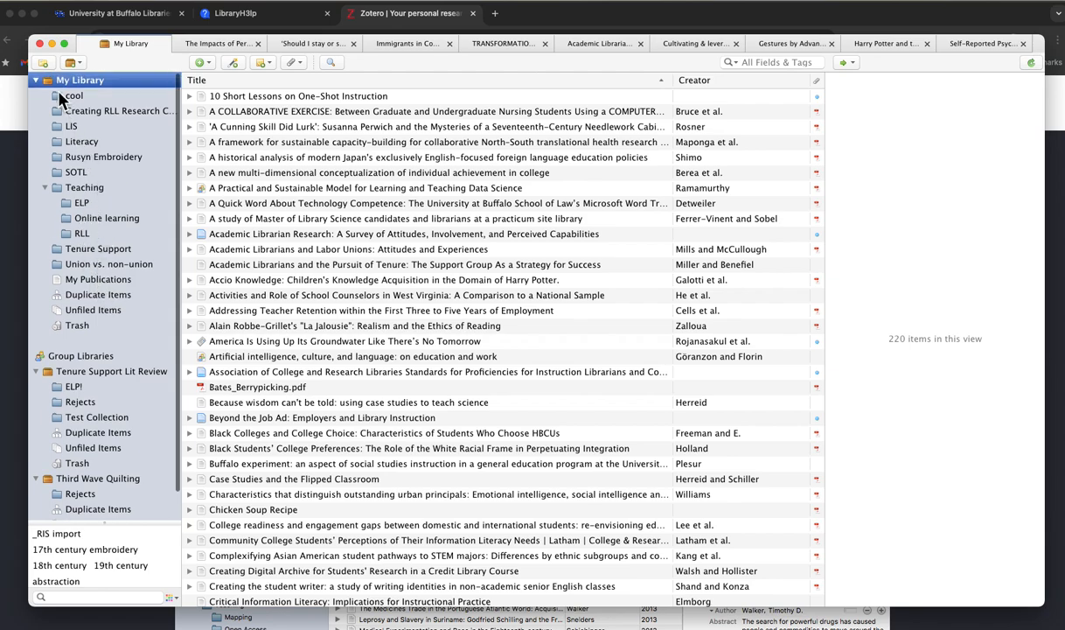
pyautogui.scroll(-1, 57, 96)
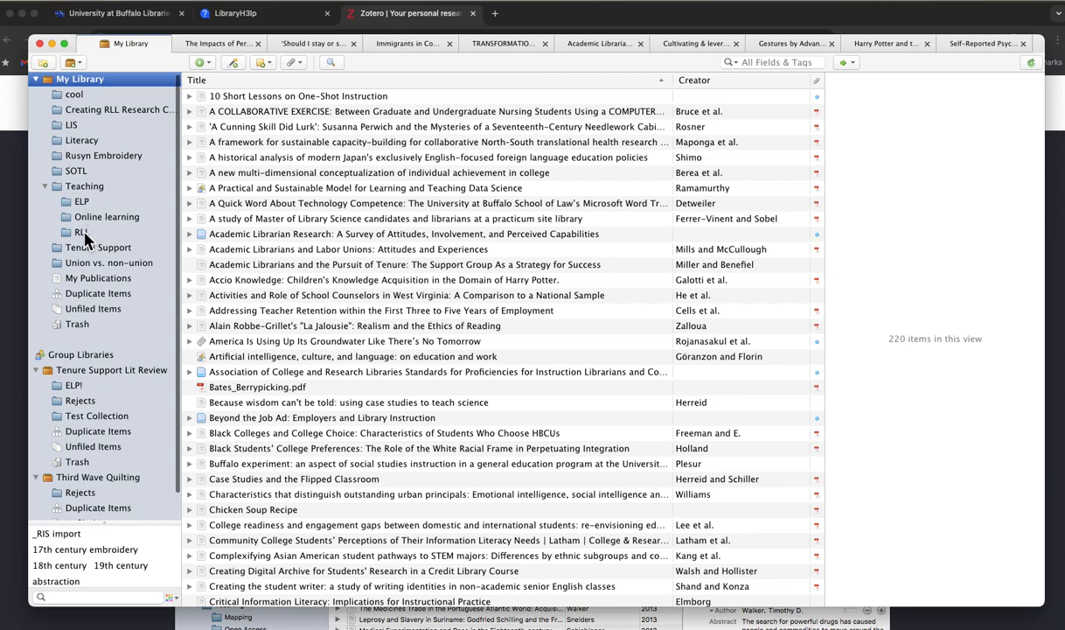
pyautogui.scroll(1, 97, 276)
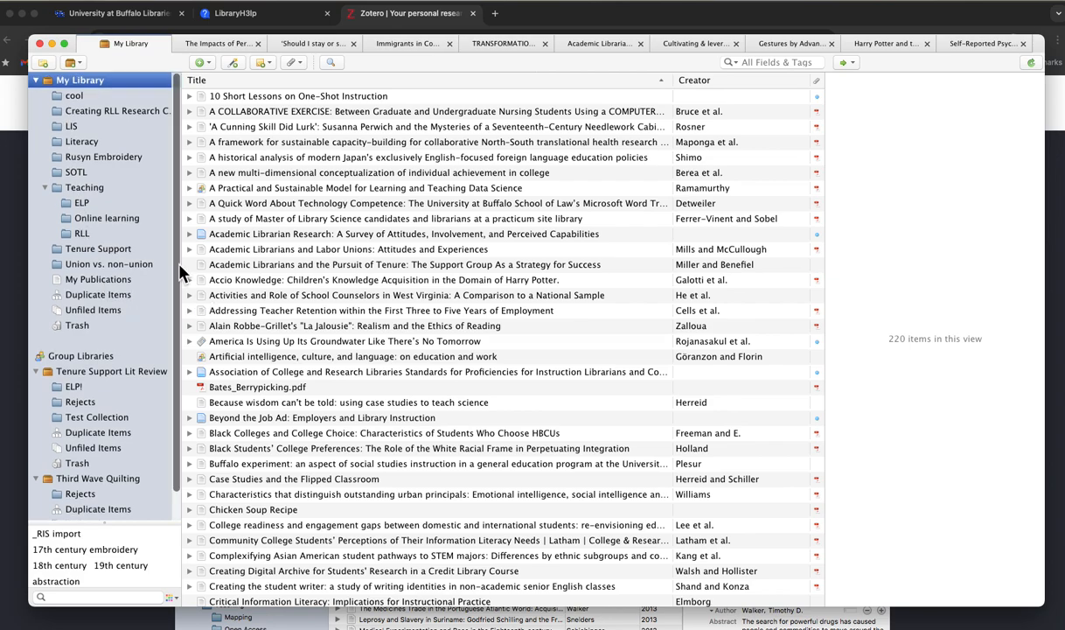
pyautogui.scroll(-1, 123, 192)
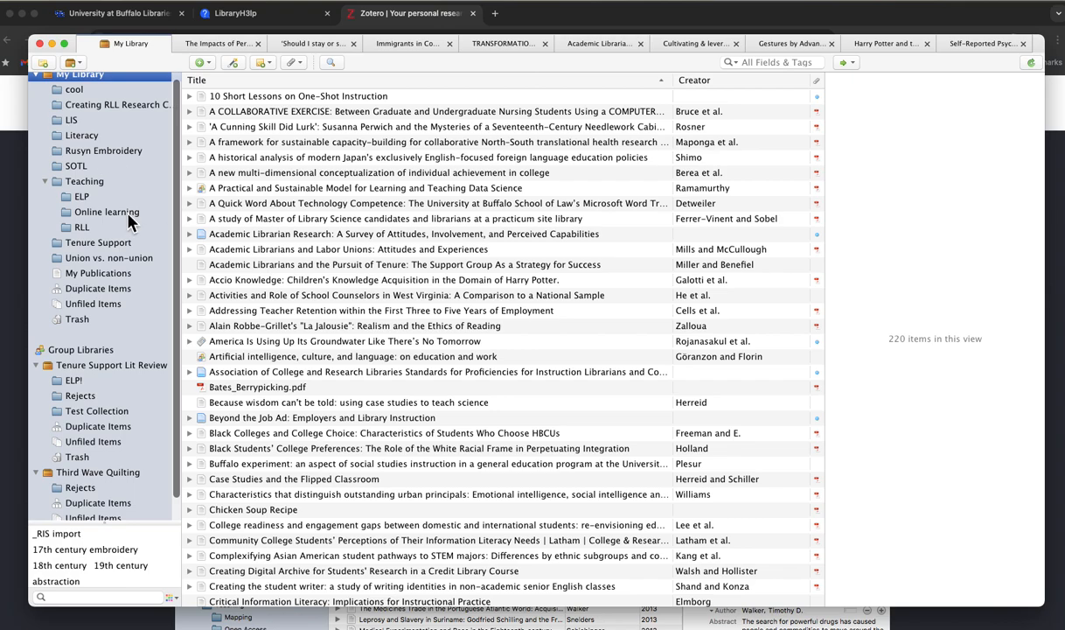
pyautogui.scroll(-2, 128, 223)
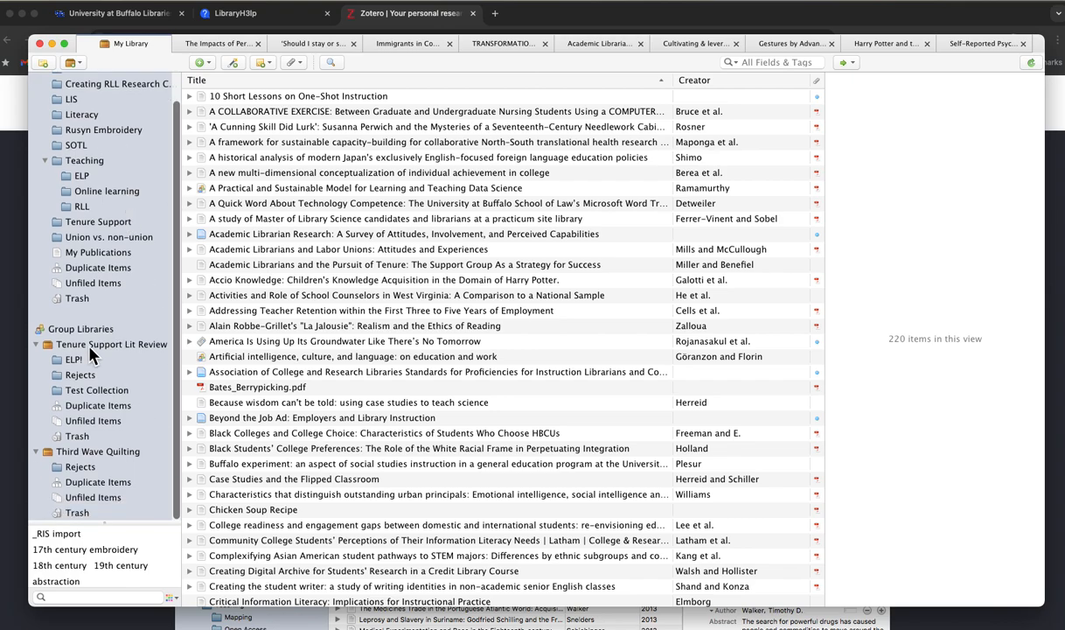
# - Show the items of the Tenure Support Lit Review group library and go back to My Library
pyautogui.click(111, 346)
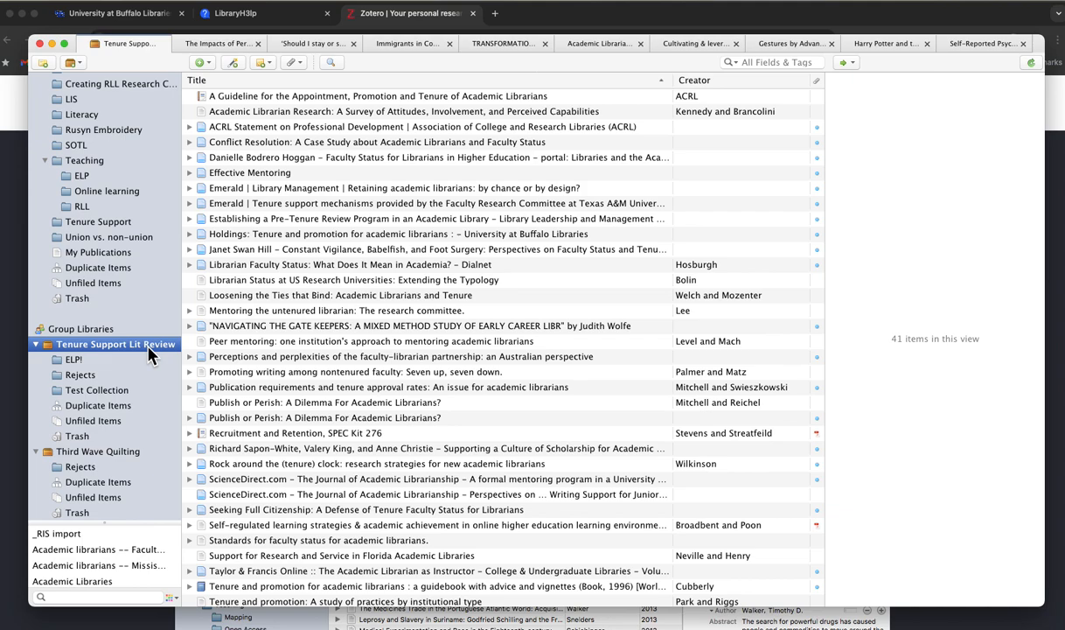
pyautogui.scroll(2, 149, 352)
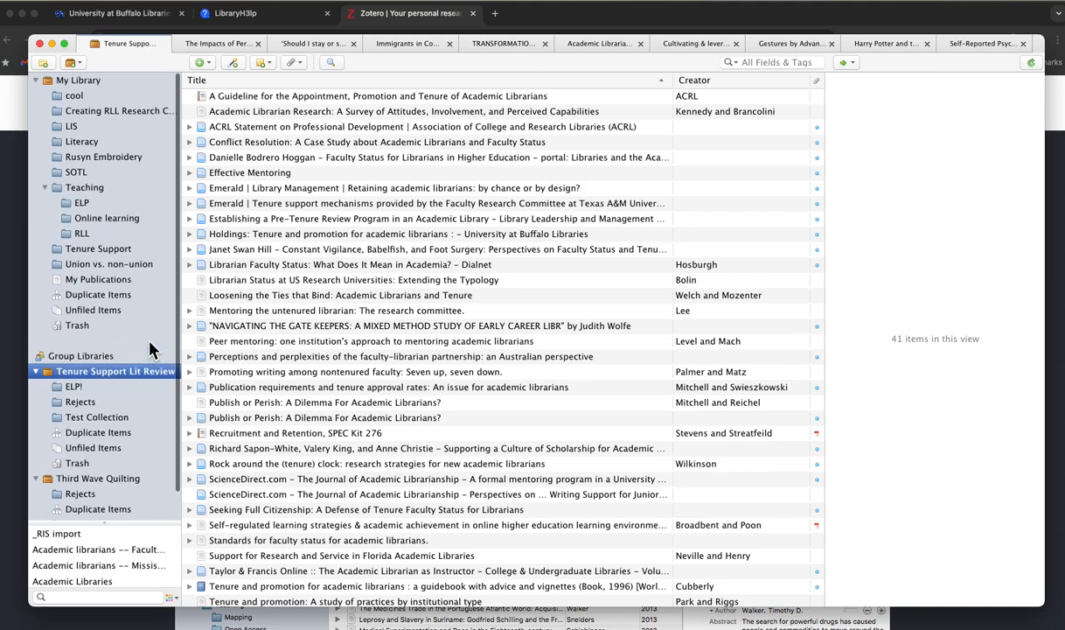
pyautogui.click(98, 81)
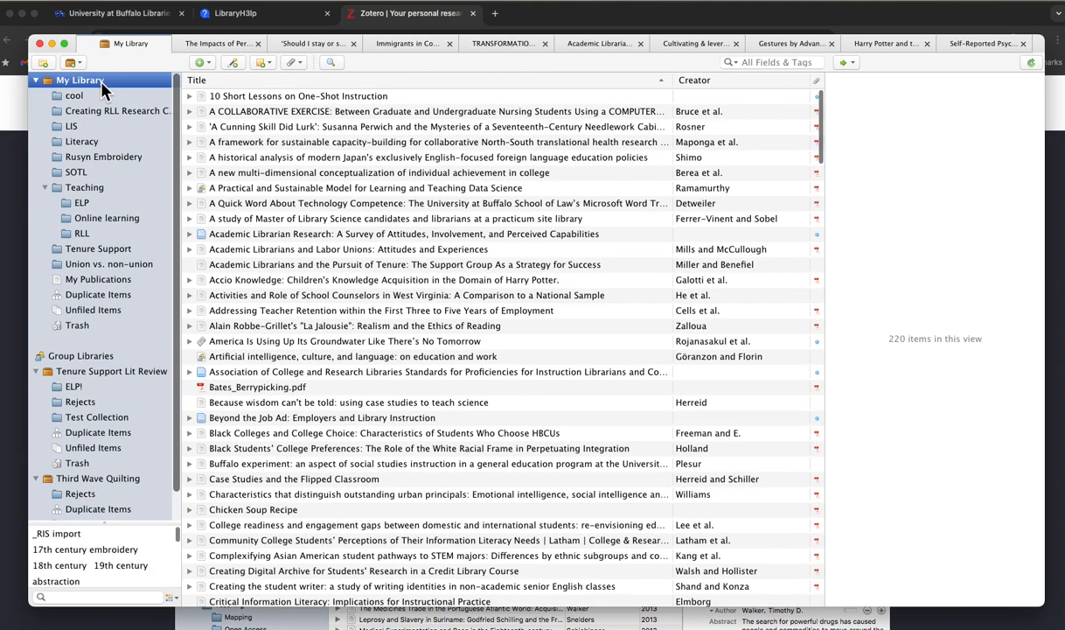
# - Show the Teaching collection and look through its items
pyautogui.click(111, 189)
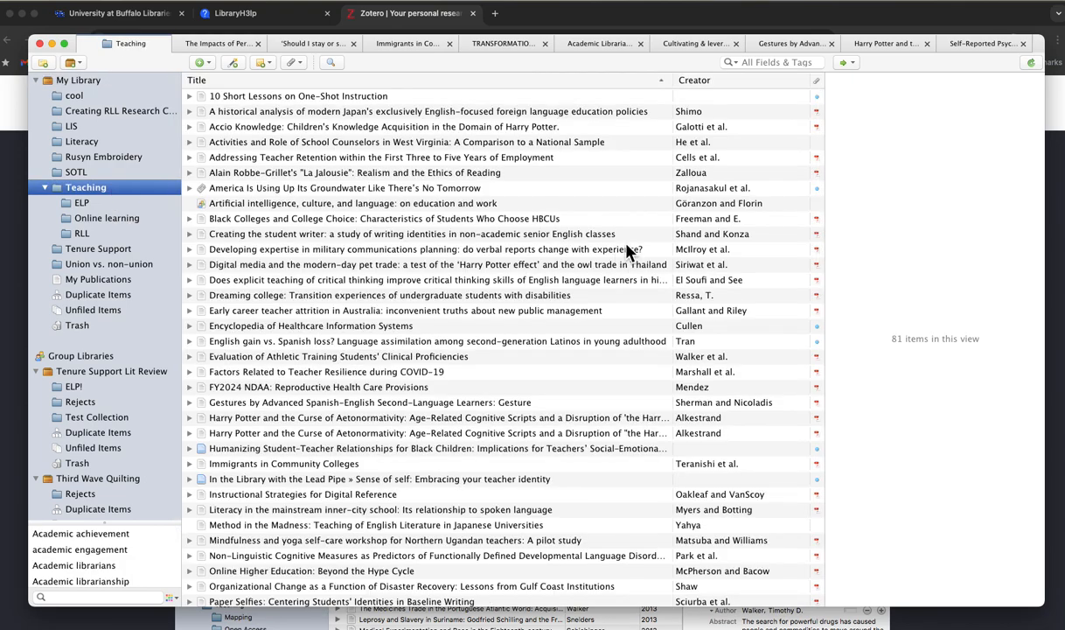
pyautogui.scroll(-2, 623, 251)
pyautogui.scroll(2, 620, 251)
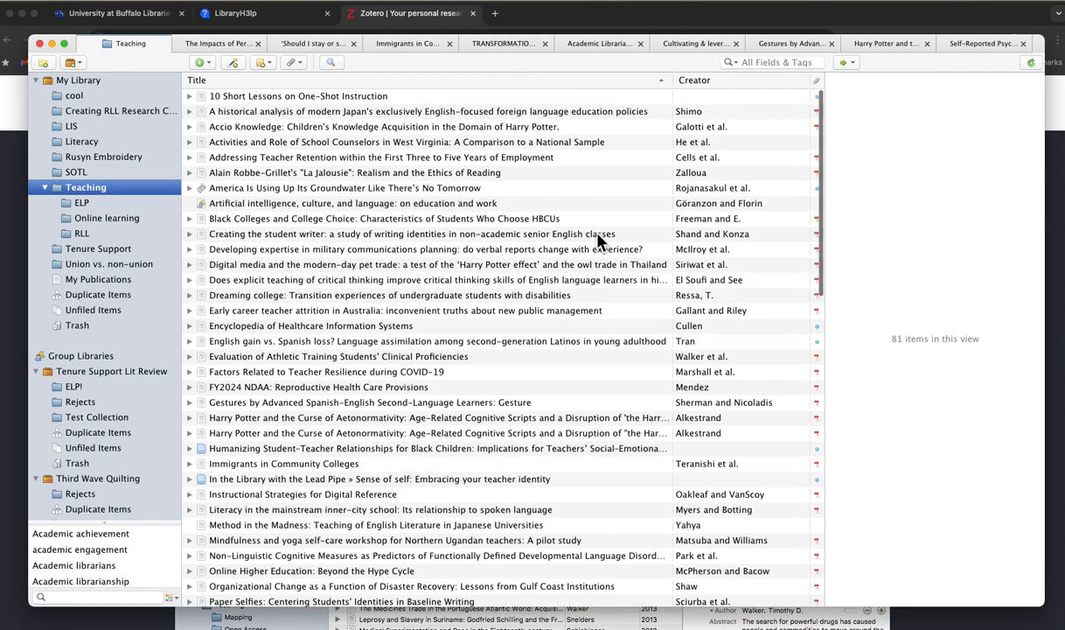
# - Switch to the University at Buffalo Libraries site in the browser and search everything for "homeless people public libraries unhoused"
pyautogui.click(112, 24)
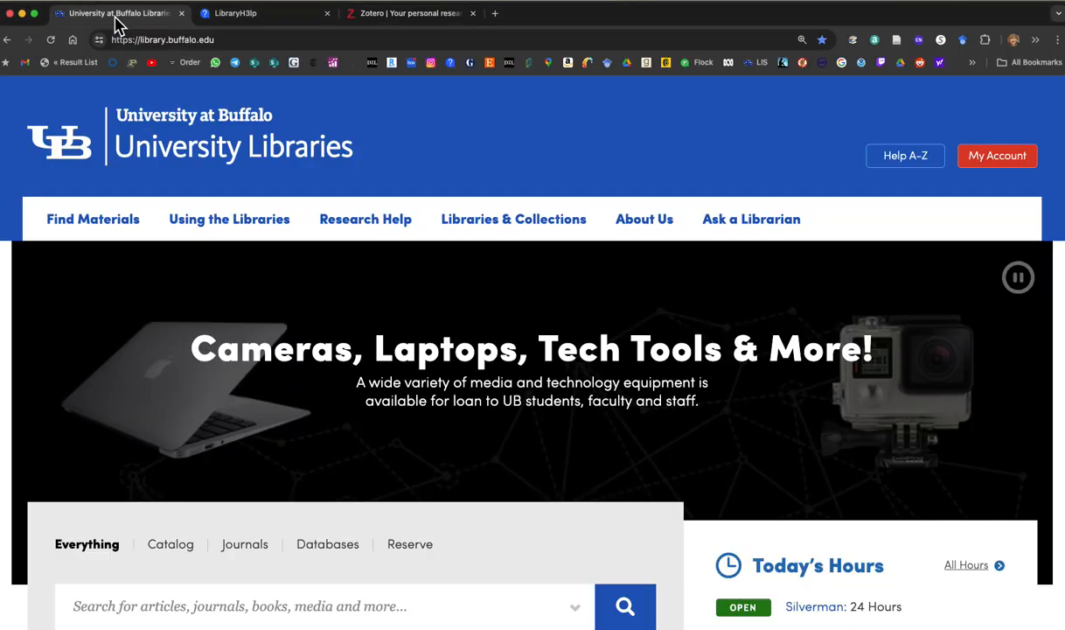
pyautogui.scroll(-3, 238, 207)
pyautogui.click(365, 329)
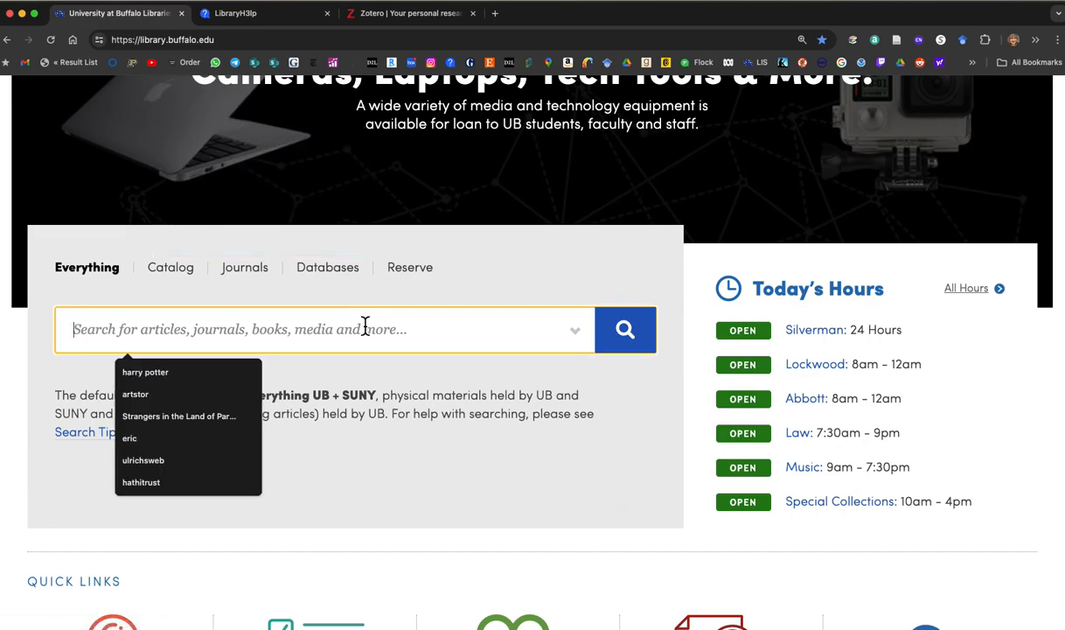
pyautogui.write('homele')
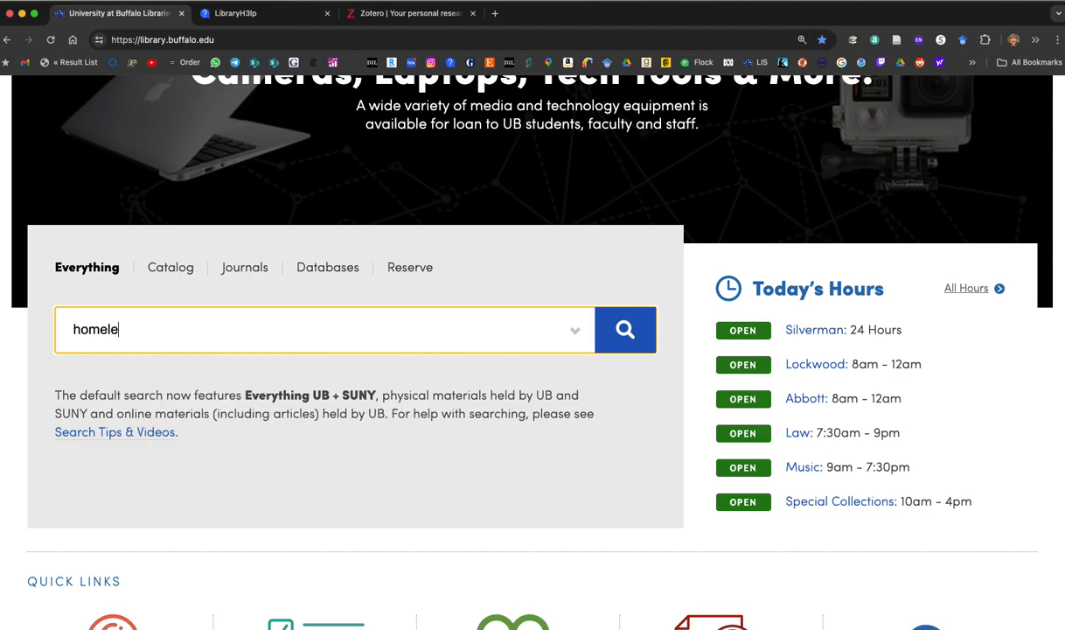
pyautogui.write('ss people ')
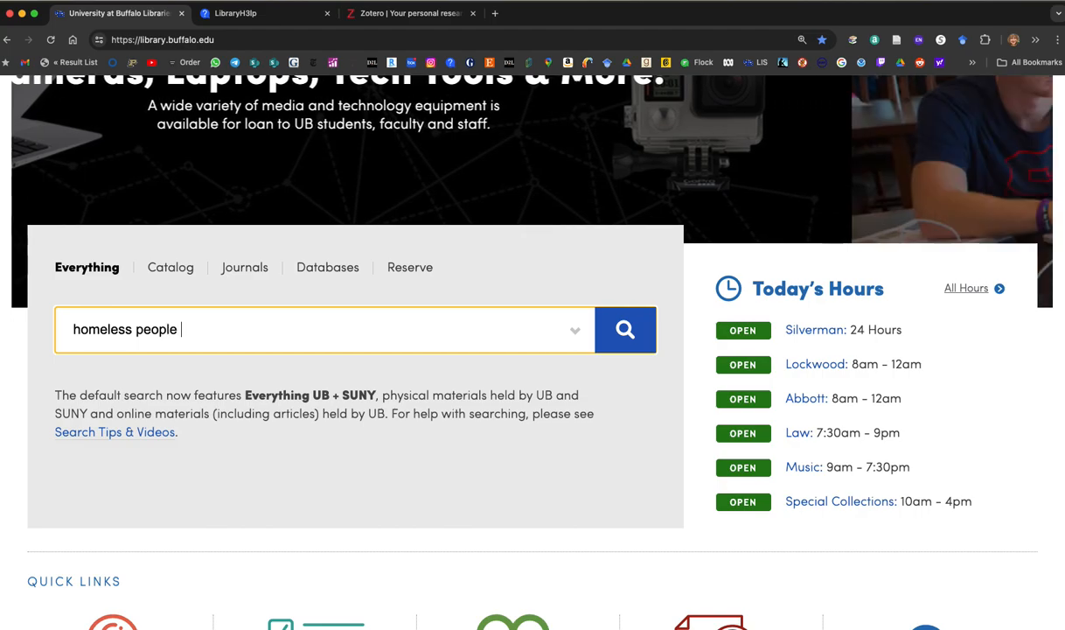
pyautogui.write('public libr')
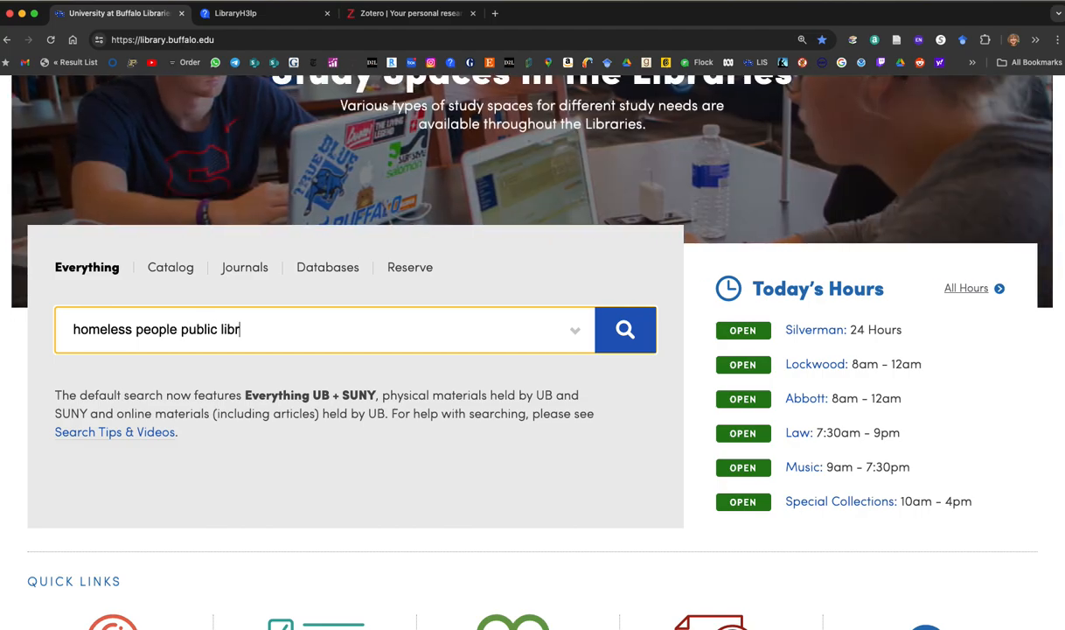
pyautogui.write('aries unhoused')
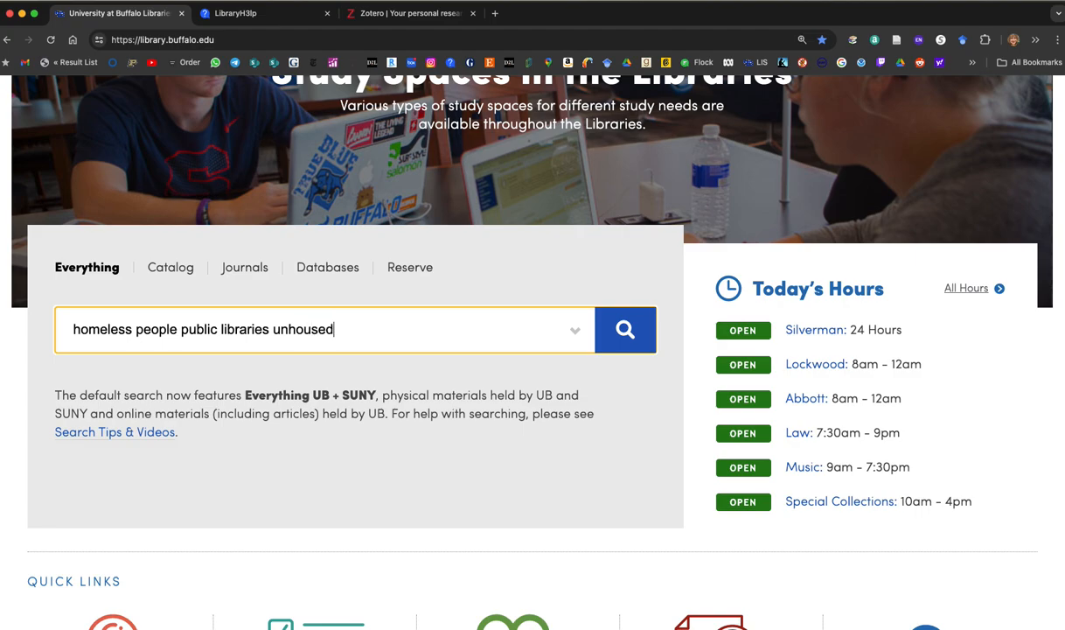
pyautogui.press('Return')
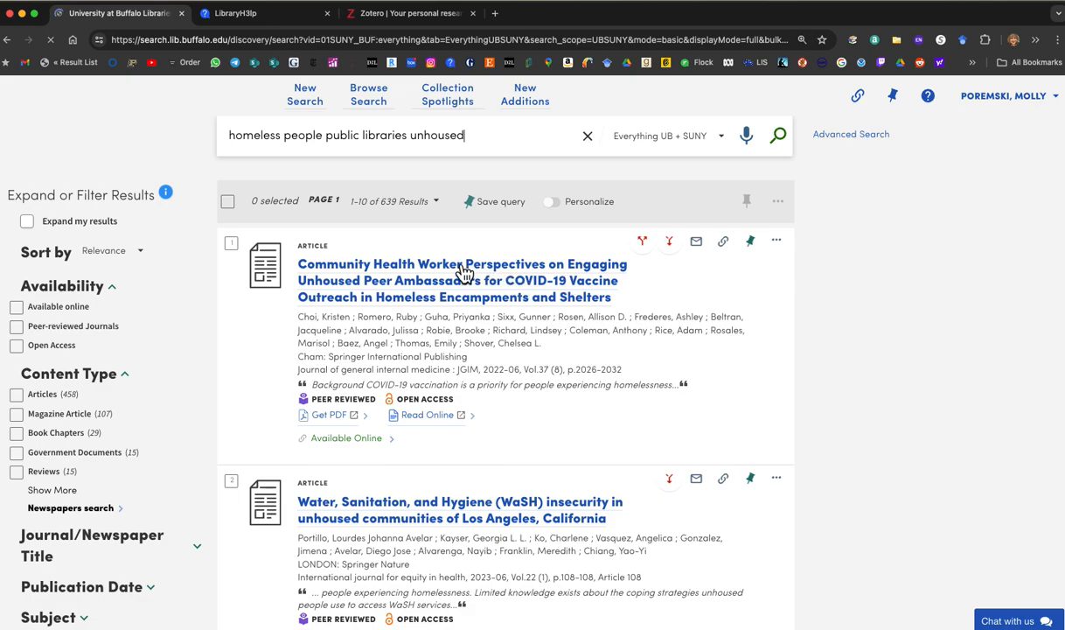
# - Look through the first page of search results and judge how well the titles fit the topic
pyautogui.scroll(-2, 455, 299)
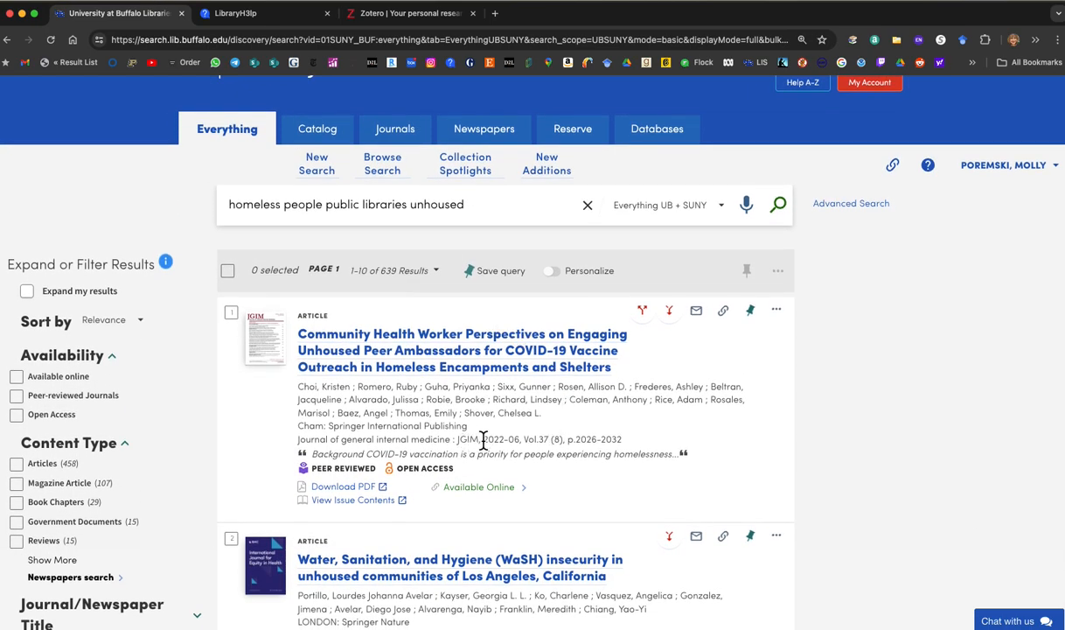
pyautogui.scroll(-2, 385, 411)
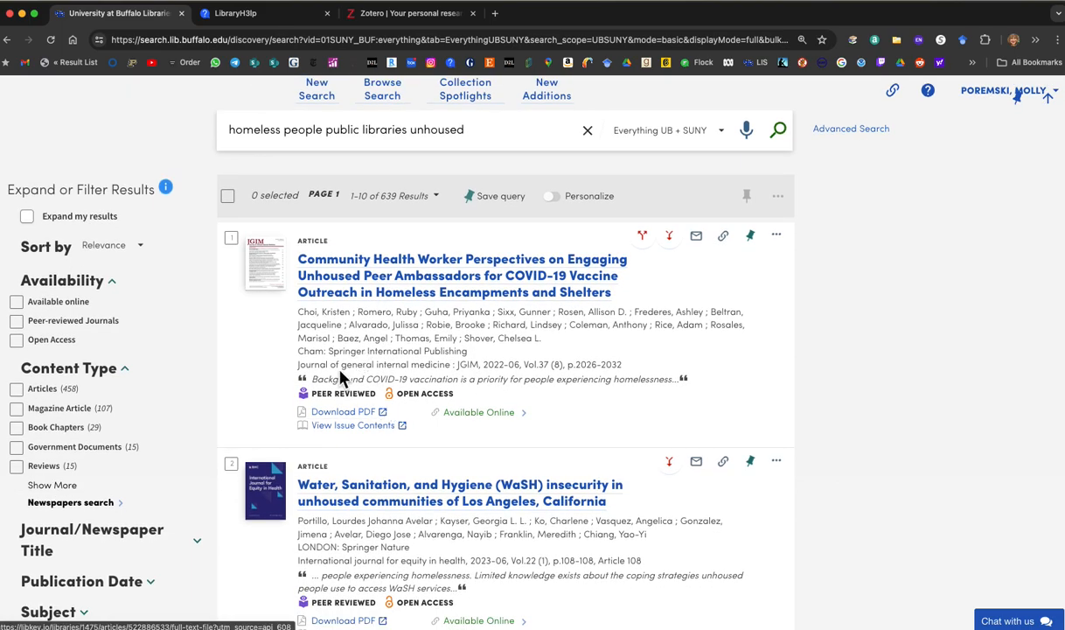
pyautogui.scroll(1, 525, 376)
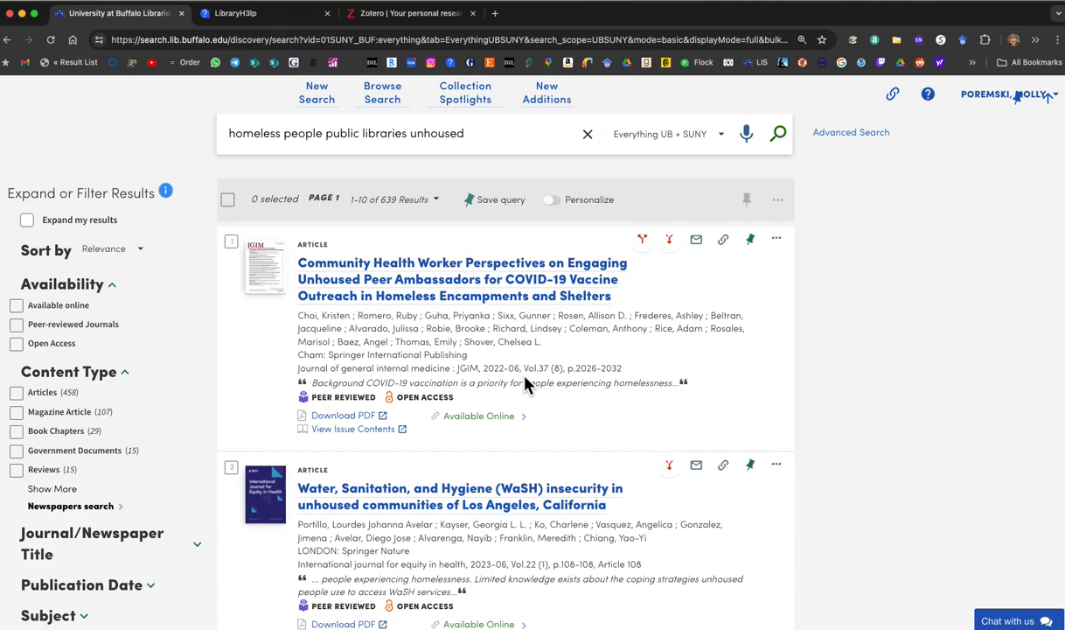
pyautogui.scroll(-1, 525, 385)
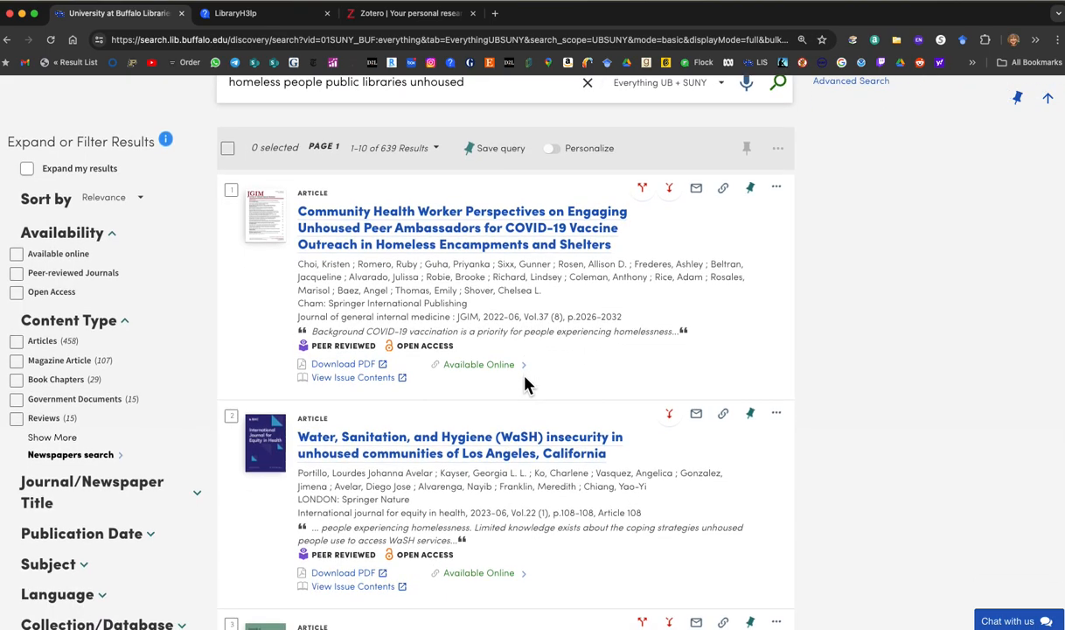
pyautogui.scroll(-3, 525, 385)
pyautogui.scroll(-3, 526, 385)
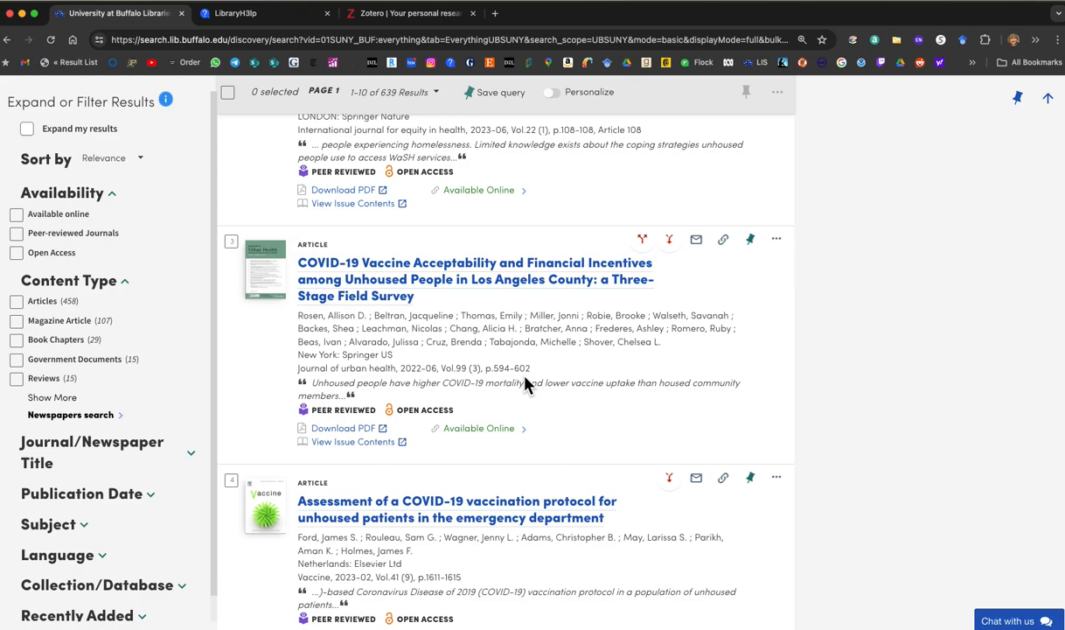
pyautogui.scroll(-8, 527, 385)
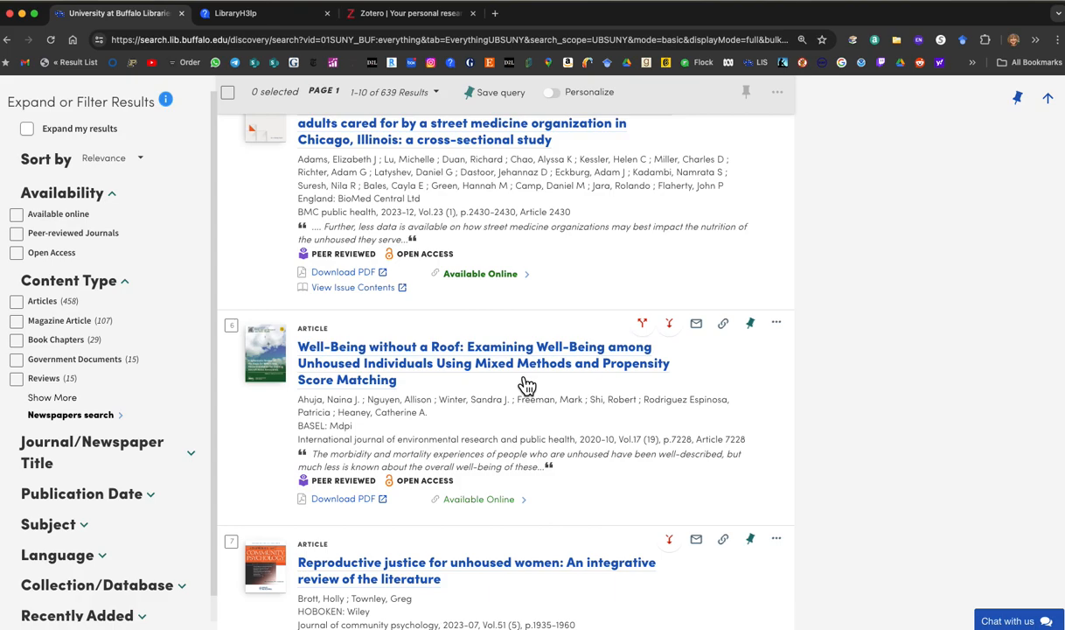
pyautogui.scroll(-2, 527, 385)
pyautogui.scroll(20, 527, 385)
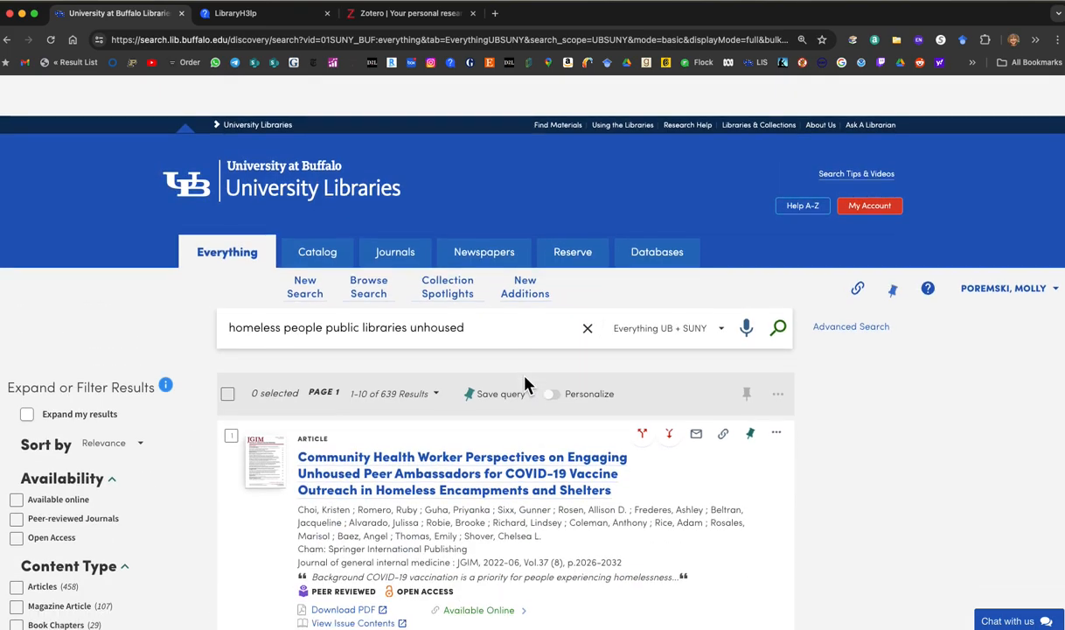
# - Remove "unhoused" from the query and search again for "homeless people public libraries"
pyautogui.moveTo(407, 287); pyautogui.dragTo(496, 286)
pyautogui.press('BackSpace')
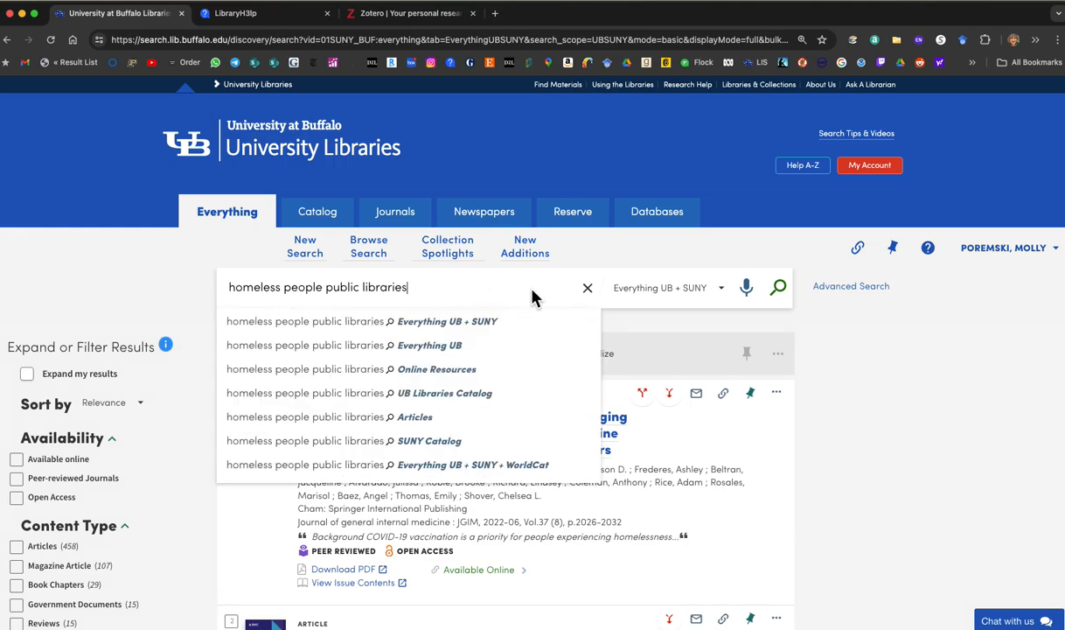
pyautogui.press('Return')
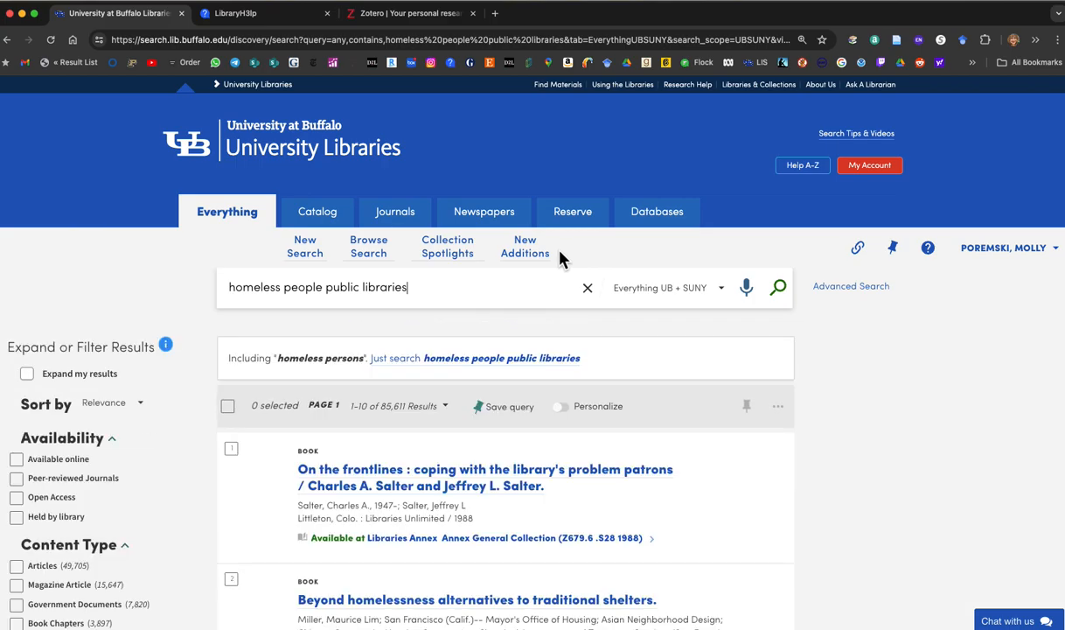
# - Filter the search results to the Articles content type
pyautogui.scroll(-2, 559, 253)
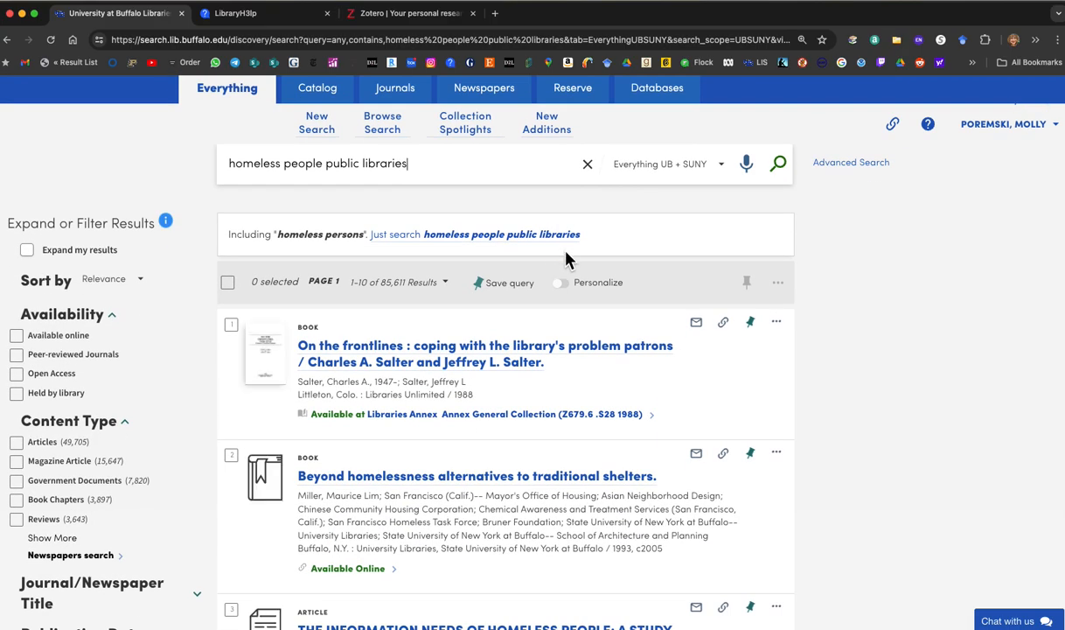
pyautogui.click(16, 443)
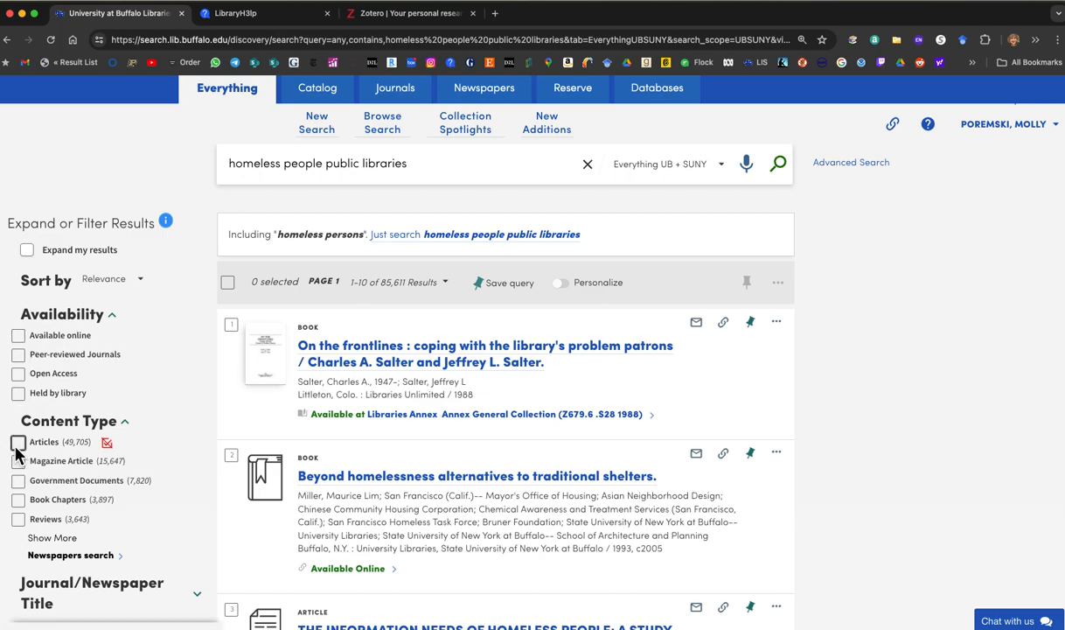
pyautogui.click(120, 607)
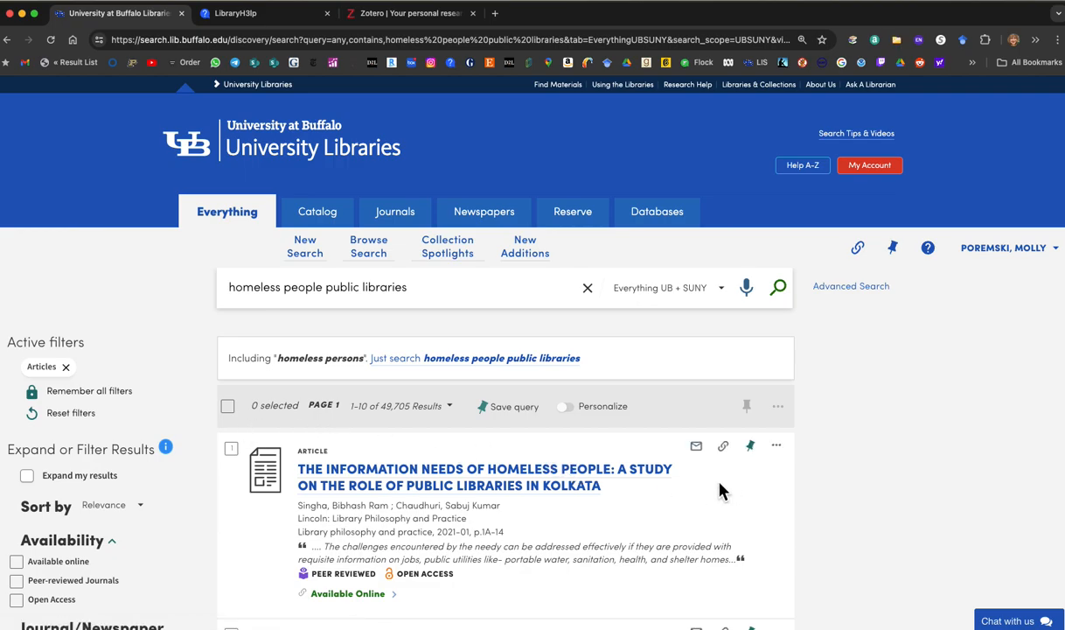
# - Open the record of the article "Homeless Patrons Utilize the Library for More than Shelter but Public Library Services Are Not Designed with Them in Mind"
pyautogui.scroll(-3, 723, 490)
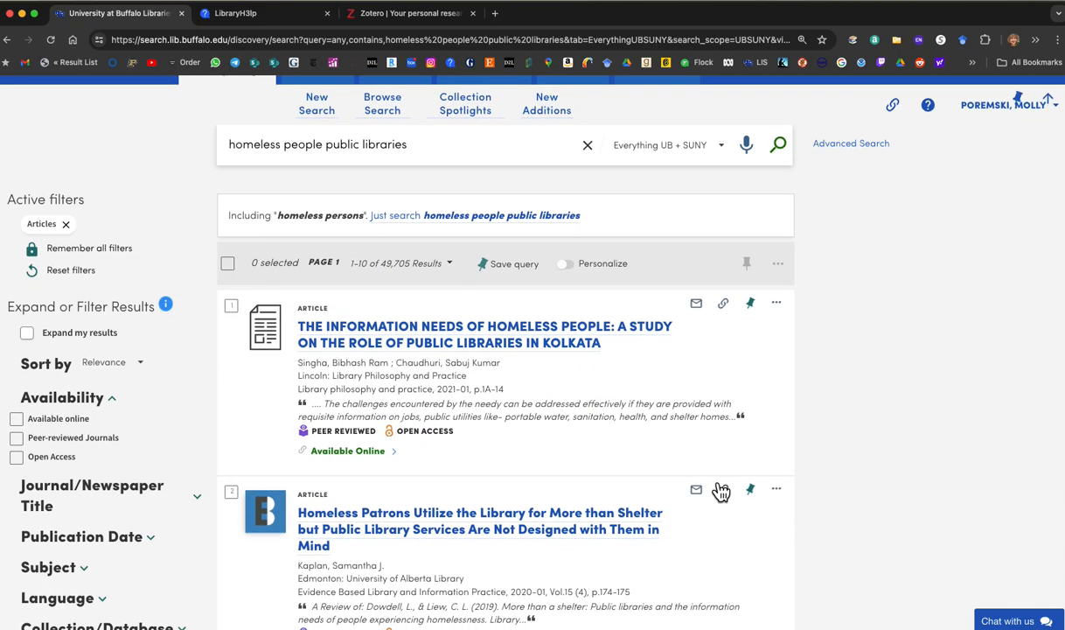
pyautogui.scroll(-4, 722, 492)
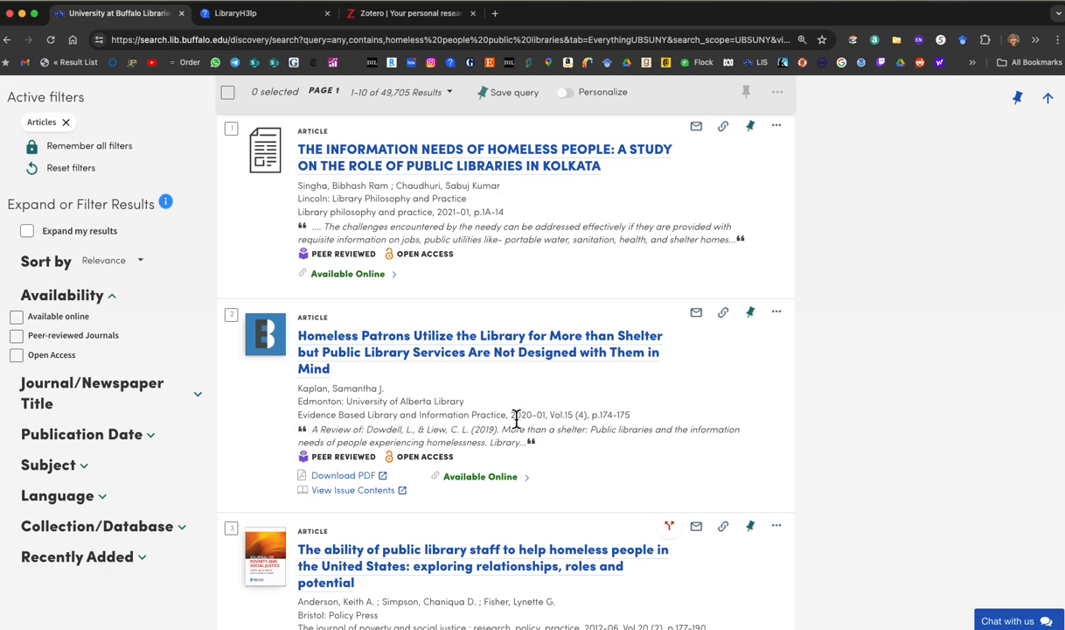
pyautogui.click(453, 352)
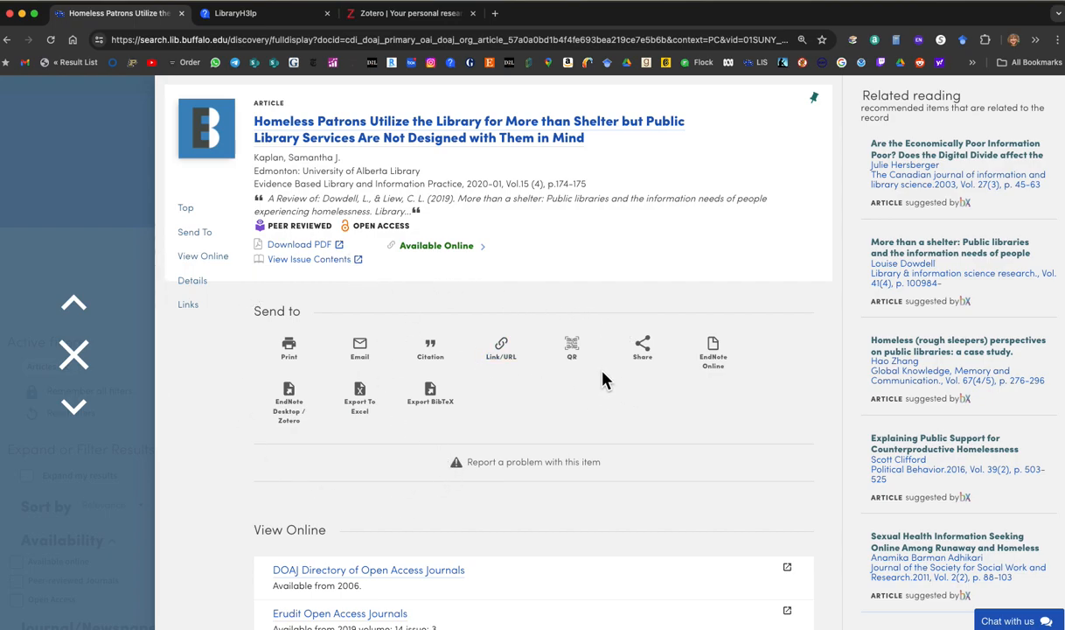
# - Review the record's sending and online access options and open the article through the DOAJ Directory of Open Access Journals
pyautogui.scroll(-2, 606, 381)
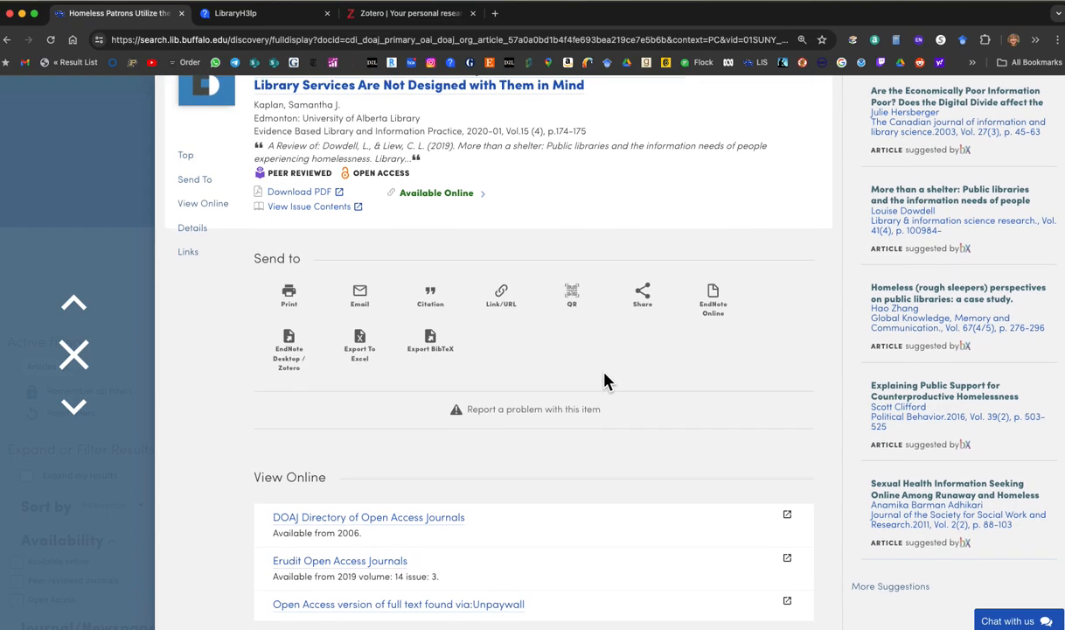
pyautogui.scroll(2, 630, 385)
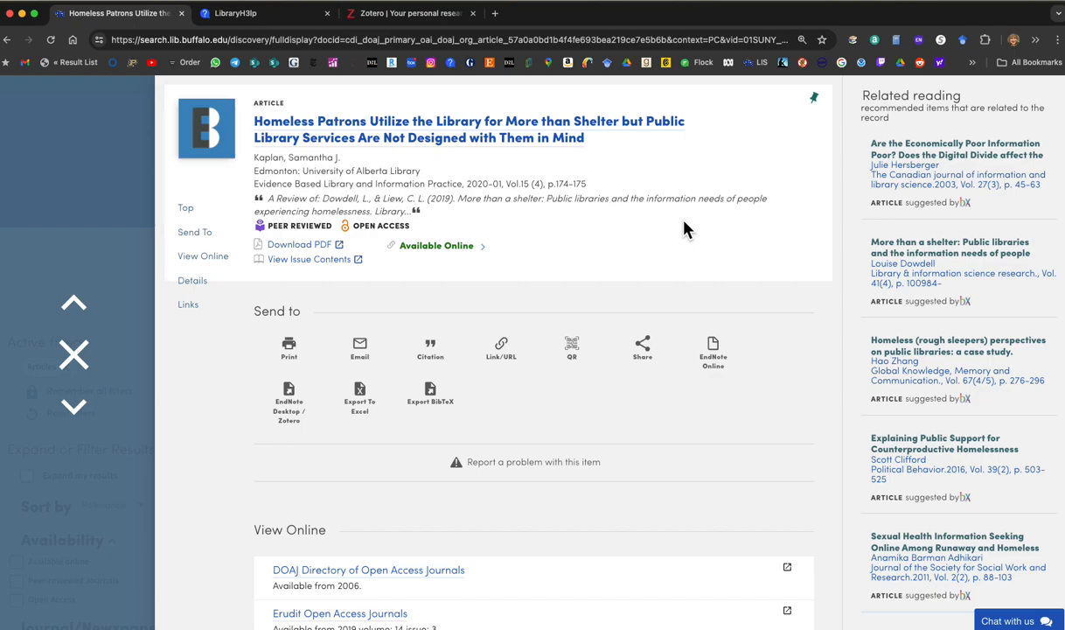
pyautogui.scroll(-5, 604, 357)
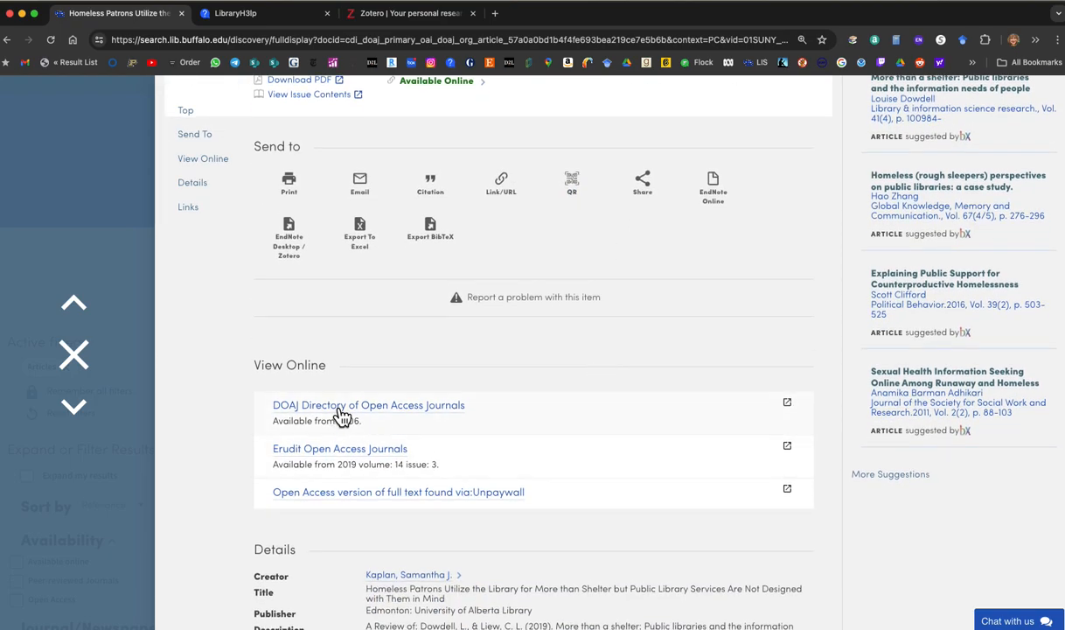
pyautogui.click(342, 415)
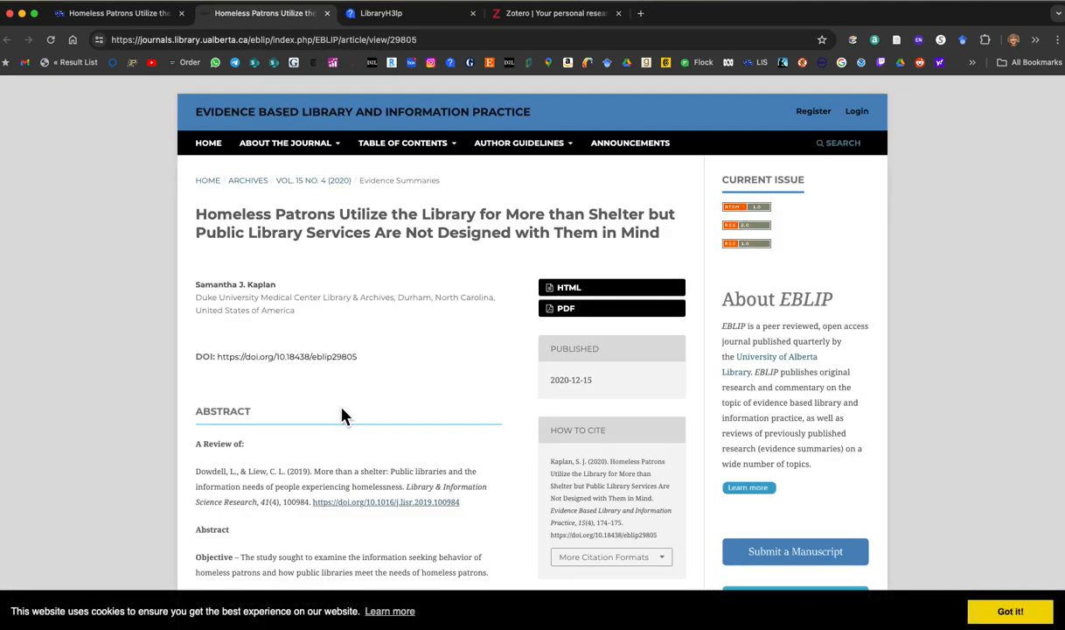
# - Skim the article's journal page and save the article with the Zotero Connector to the Teaching collection
pyautogui.scroll(-1, 341, 414)
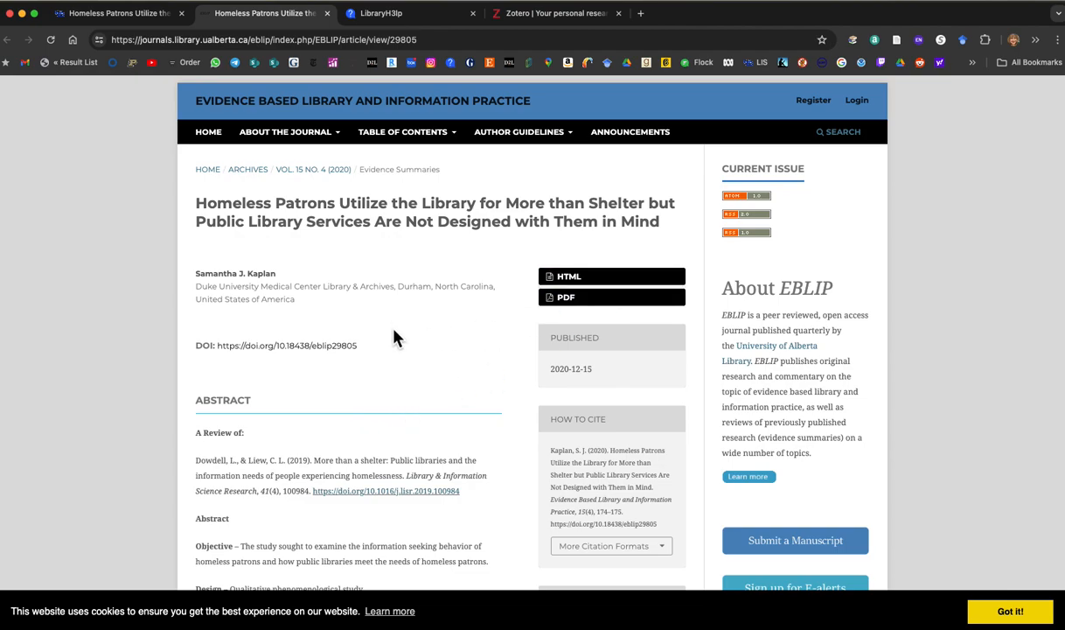
pyautogui.scroll(-3, 394, 338)
pyautogui.scroll(1, 393, 339)
pyautogui.scroll(-3, 393, 338)
pyautogui.scroll(5, 394, 339)
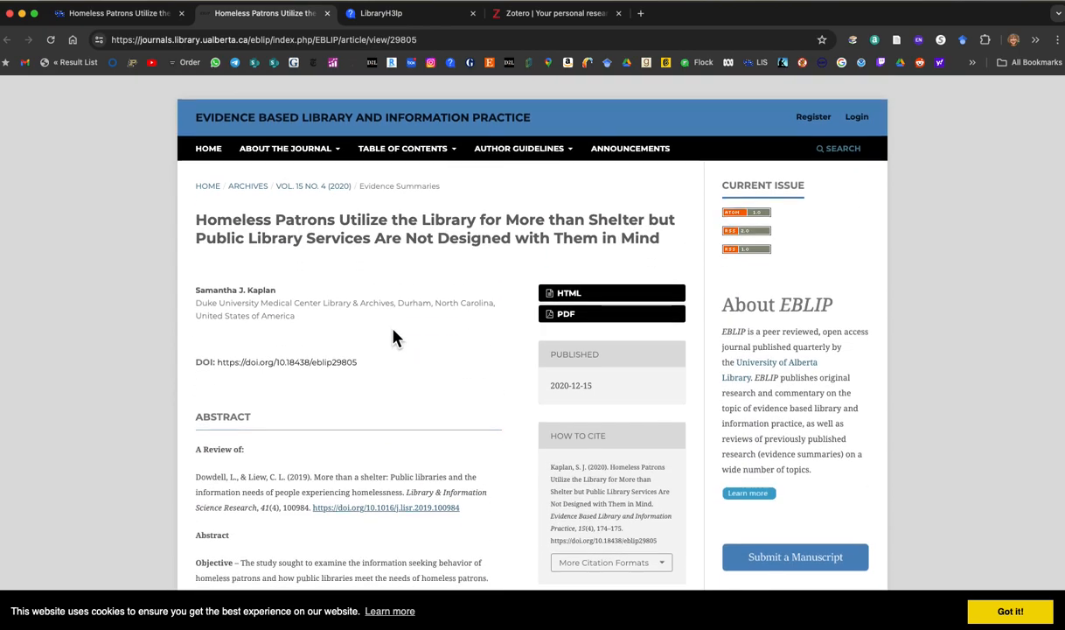
pyautogui.scroll(-1, 393, 339)
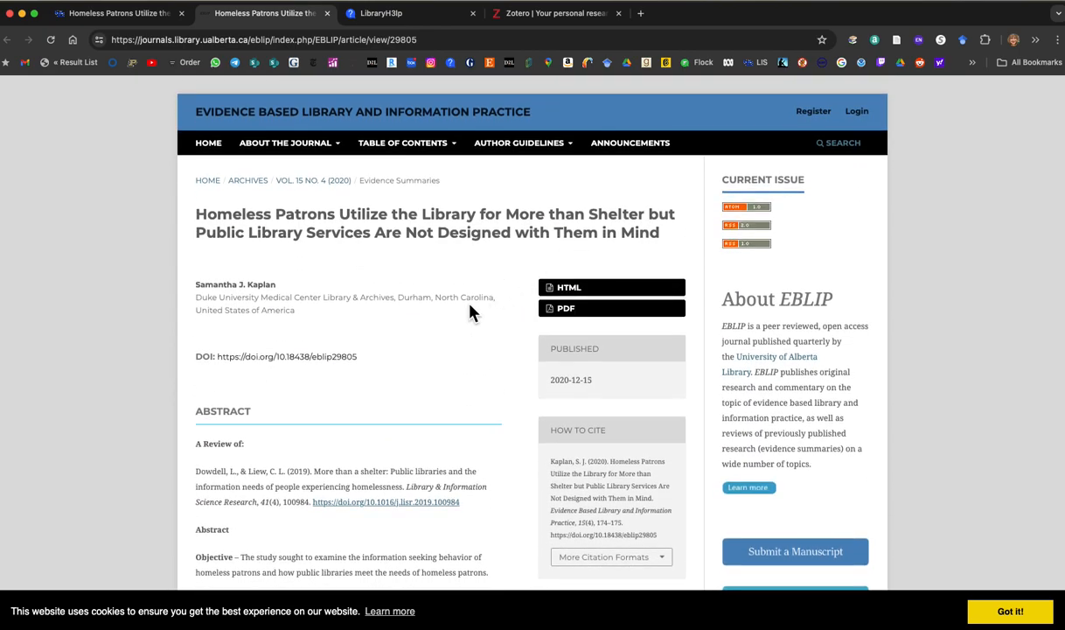
pyautogui.click(895, 41)
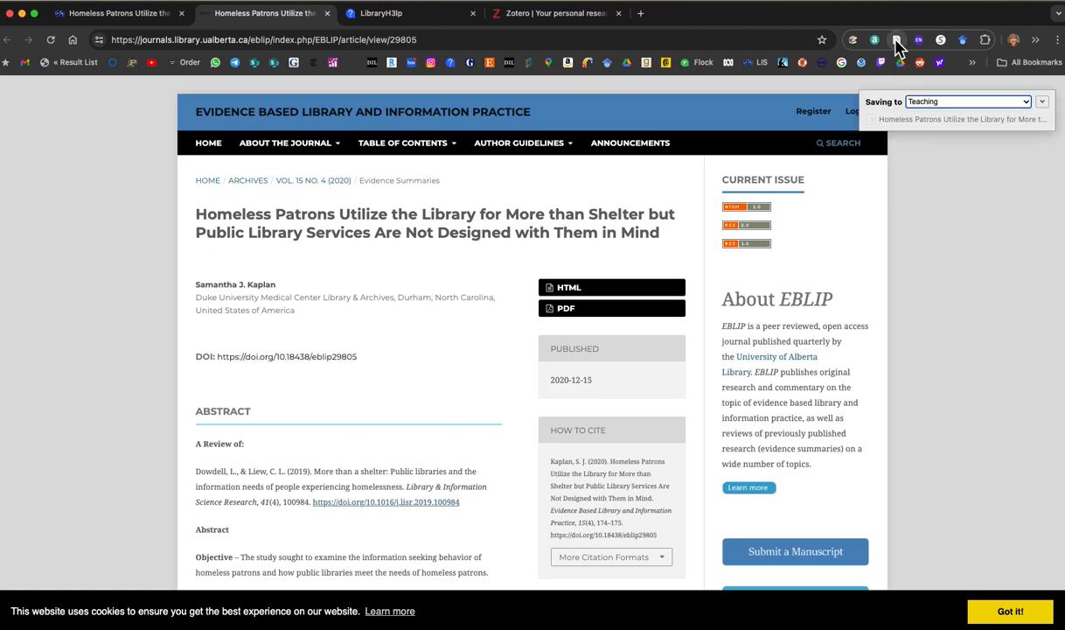
pyautogui.click(935, 102)
pyautogui.click(935, 103)
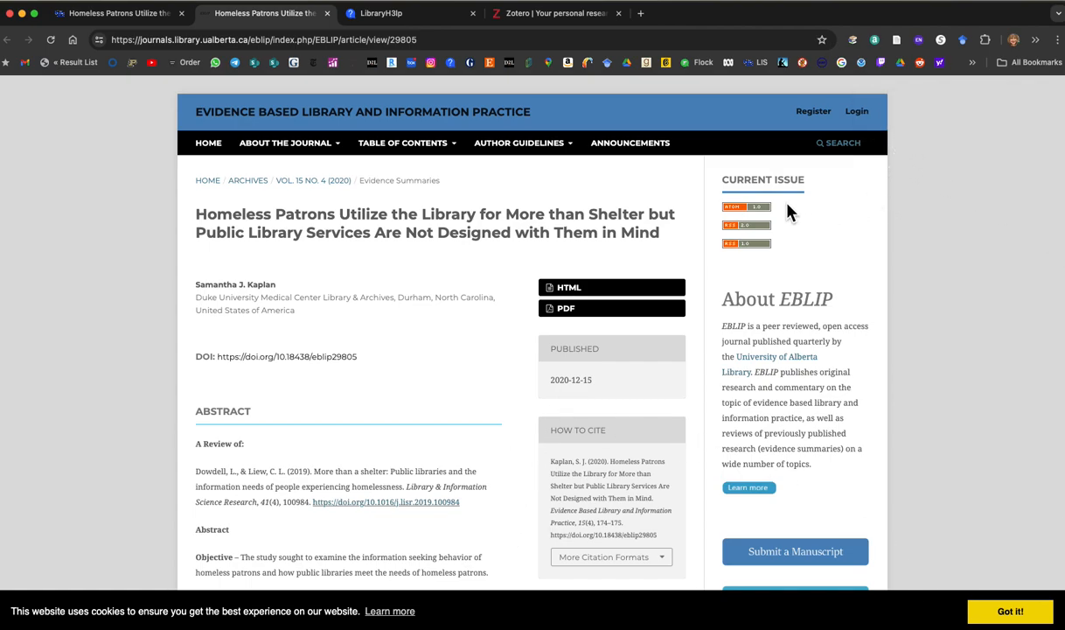
# - Switch to the Zotero desktop app and check the saved article's title, abstract, publication, pages, date and DOI details
pyautogui.press('super+Tab')
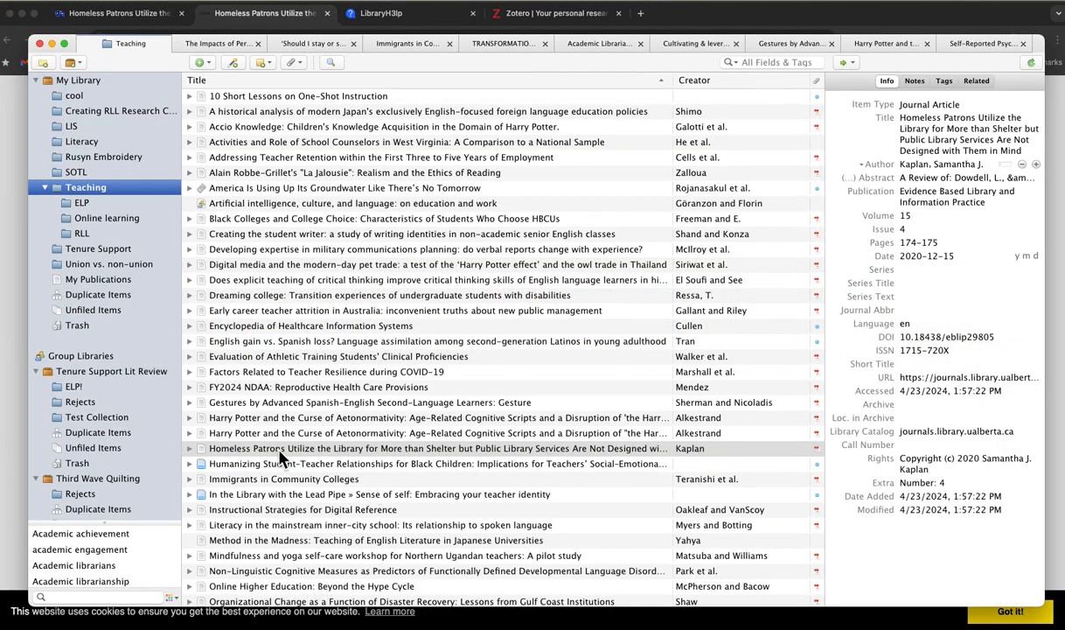
pyautogui.click(980, 143)
pyautogui.click(931, 197)
pyautogui.click(925, 258)
pyautogui.click(923, 245)
pyautogui.click(923, 339)
# - Open the saved article's attached PDF in Zotero's reader and read through its first page
pyautogui.doubleClick(821, 450)
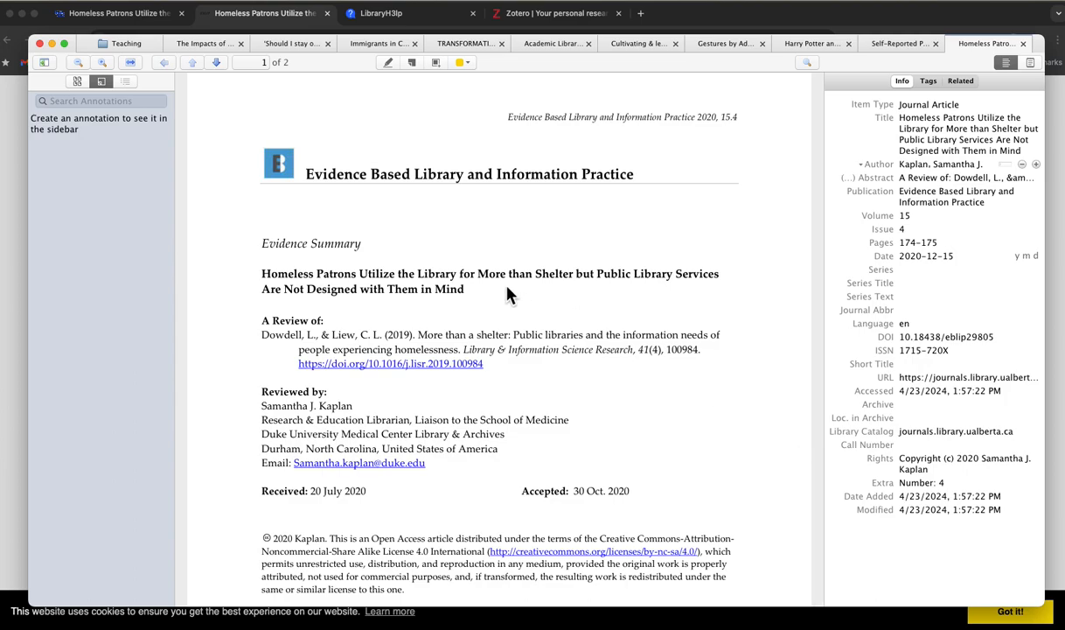
pyautogui.scroll(-6, 510, 295)
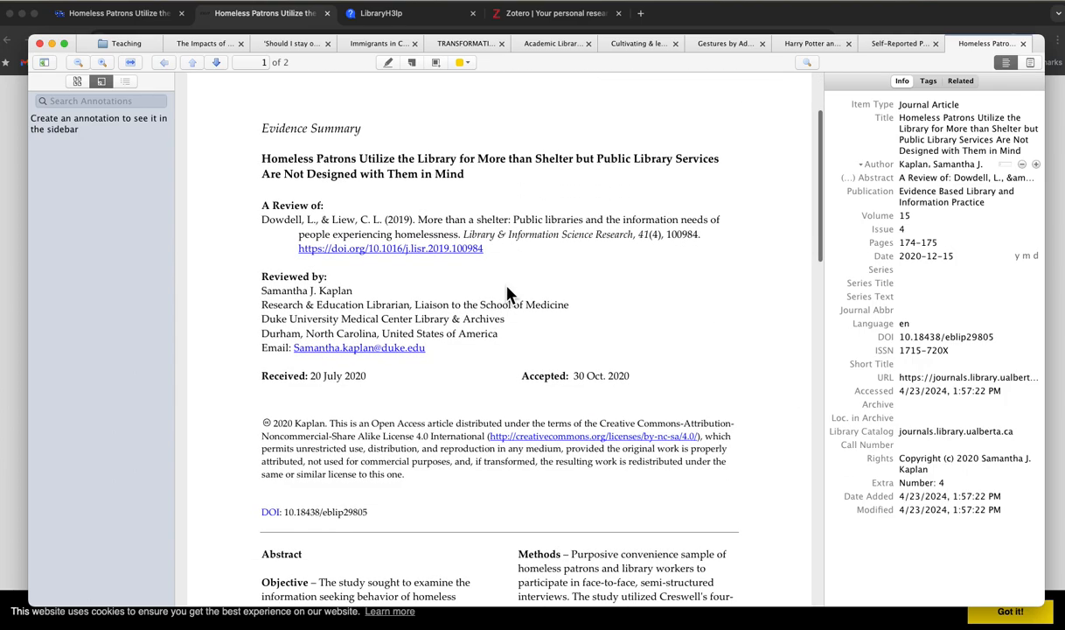
pyautogui.scroll(-12, 510, 295)
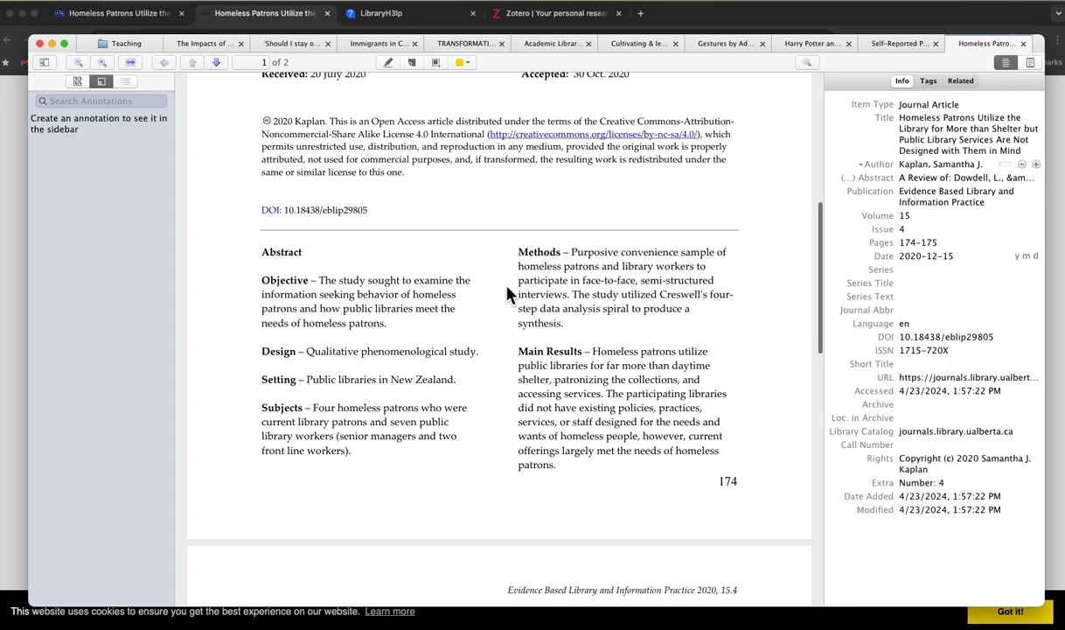
# - Read through the second page of the open article PDF and return to the start of its first page
pyautogui.scroll(-4, 510, 295)
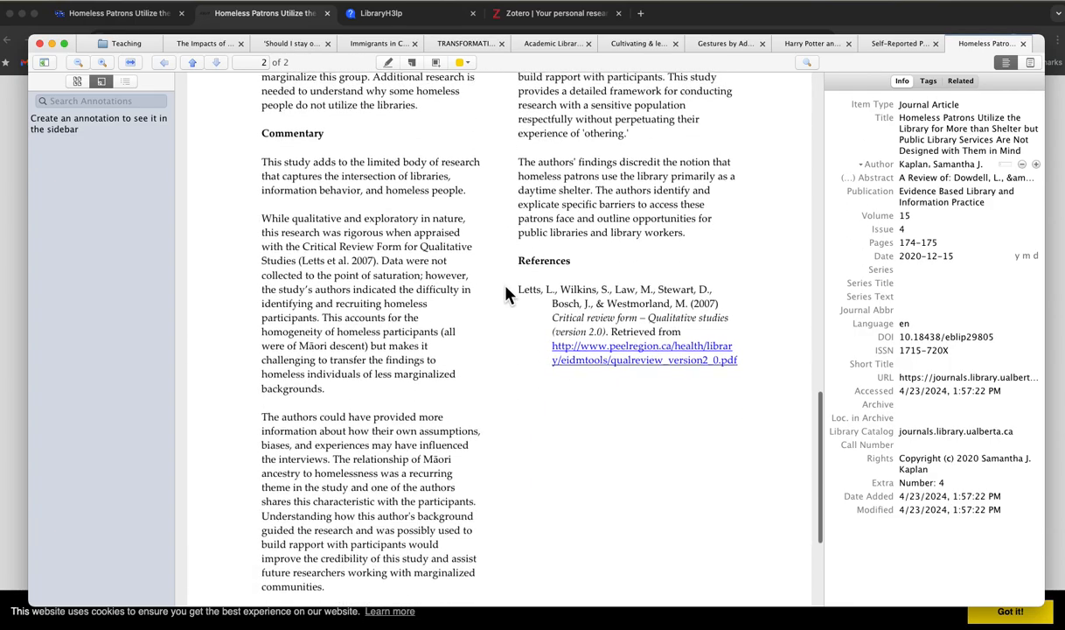
pyautogui.scroll(-3, 510, 295)
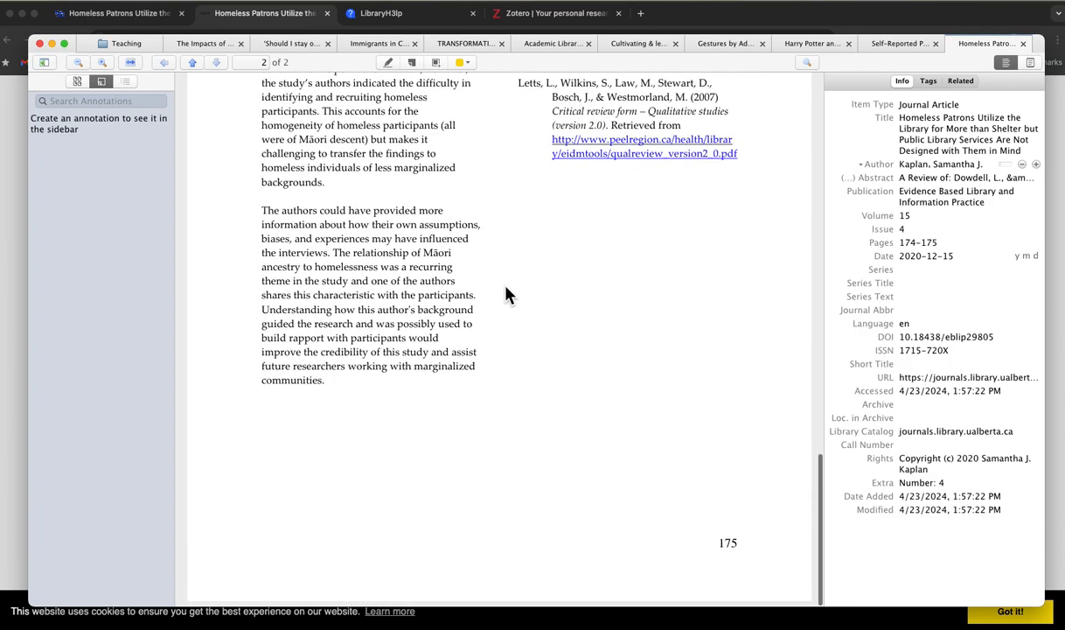
pyautogui.scroll(20, 510, 295)
pyautogui.scroll(-2, 510, 295)
pyautogui.scroll(-1, 510, 295)
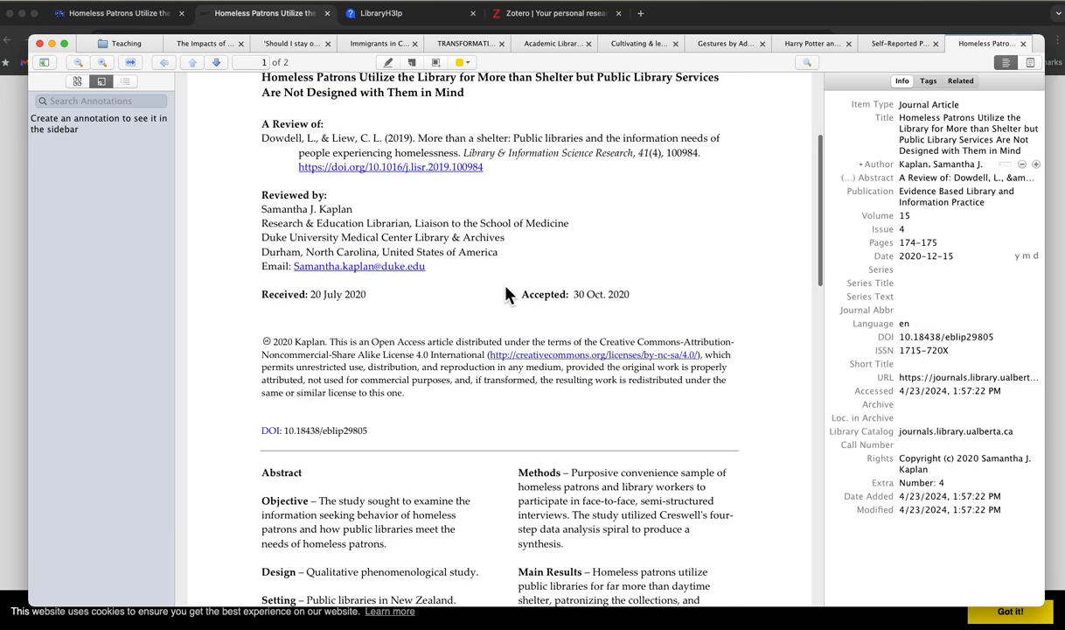
pyautogui.scroll(2, 510, 295)
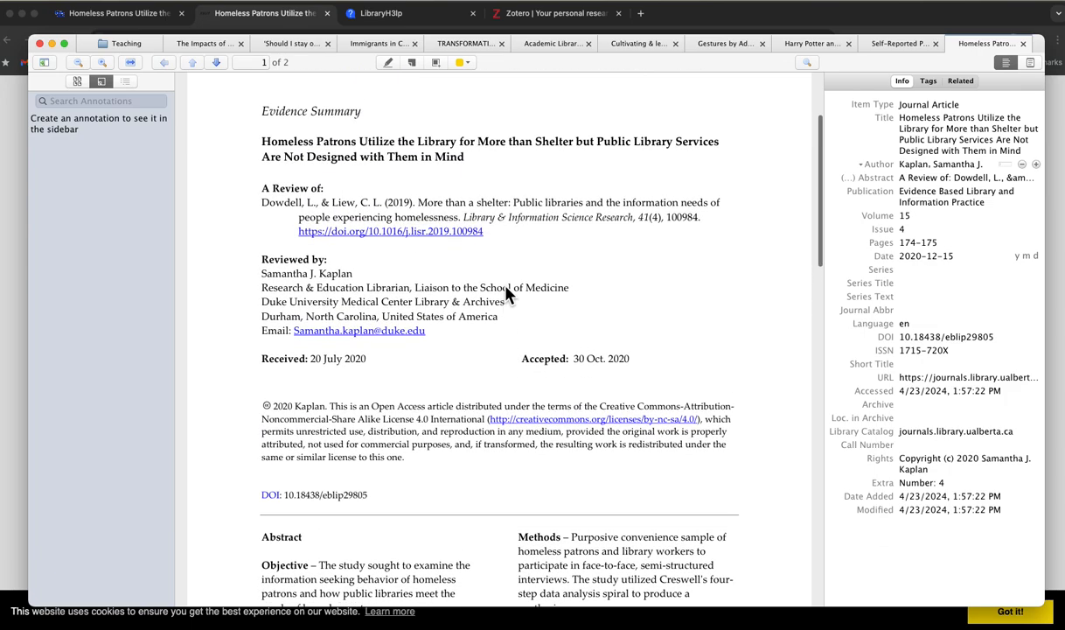
pyautogui.scroll(4, 508, 295)
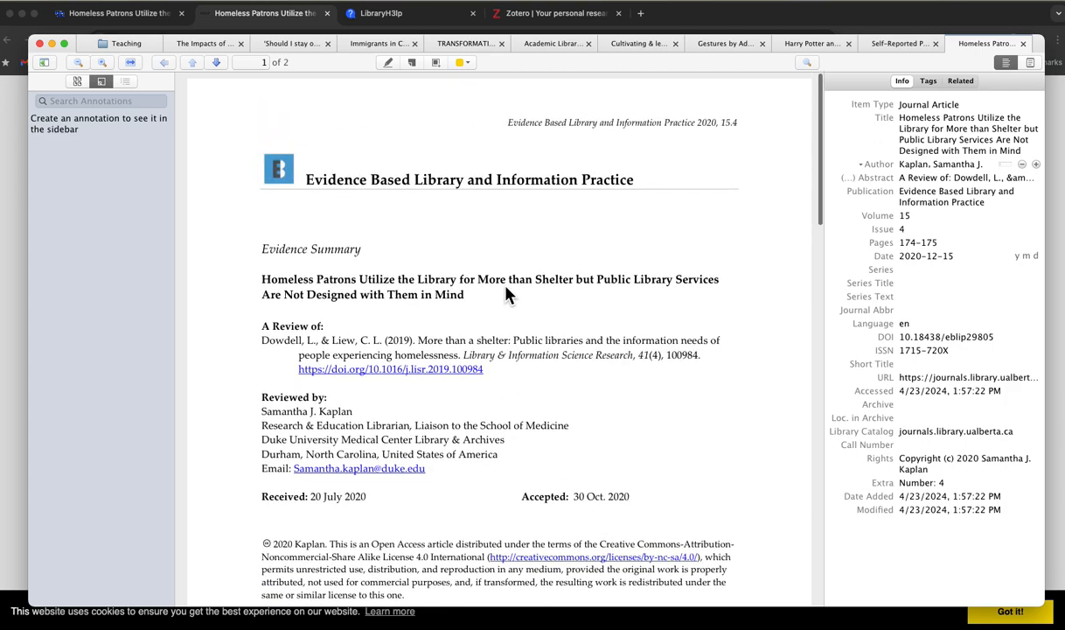
# - Highlight the opening of the Methods paragraph on page 1 in yellow and add the comment "Cite this is paper" to the annotation
pyautogui.scroll(-12, 507, 295)
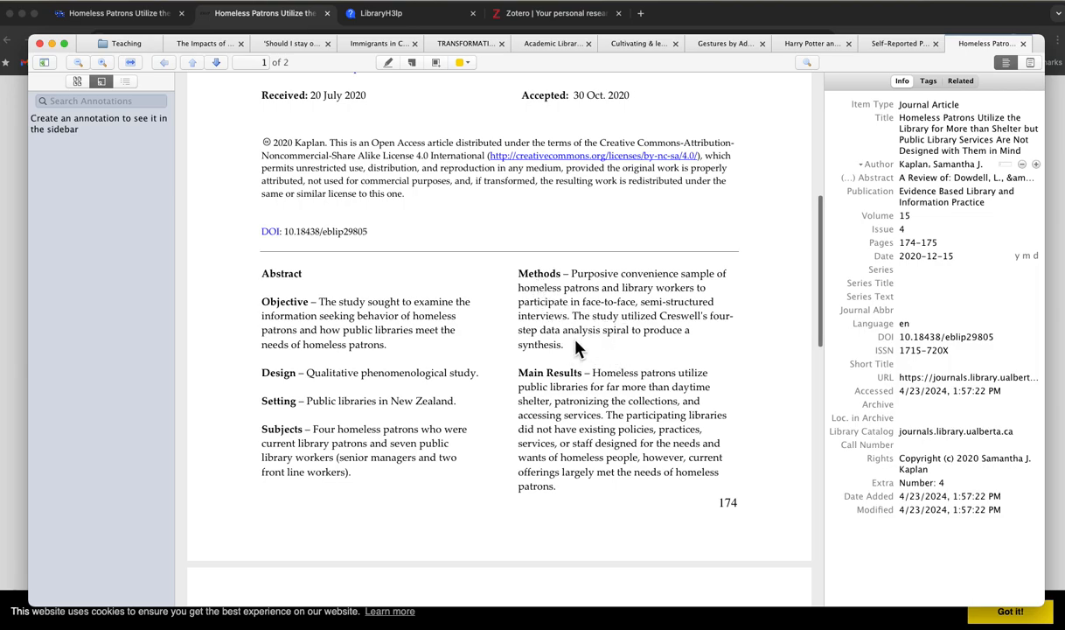
pyautogui.moveTo(601, 330); pyautogui.dragTo(503, 260)
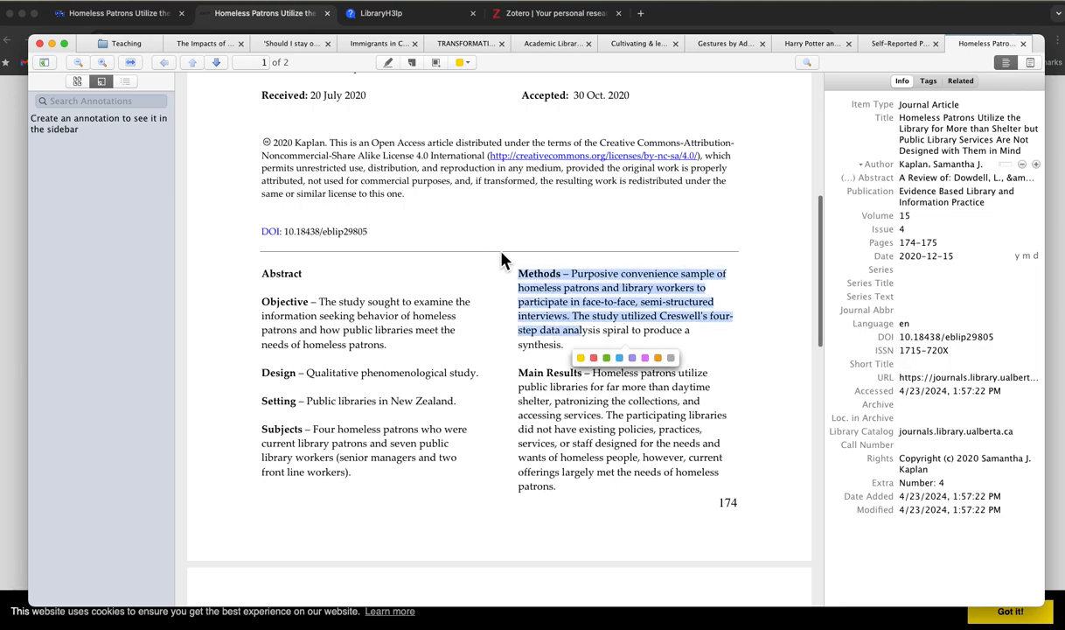
pyautogui.click(581, 358)
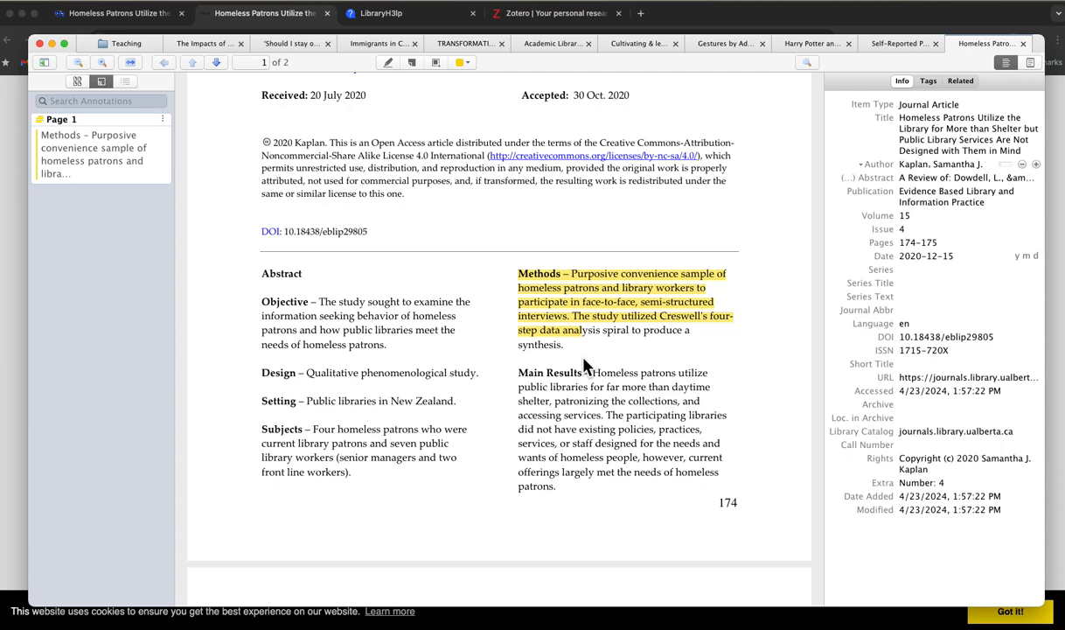
pyautogui.click(89, 154)
pyautogui.click(74, 190)
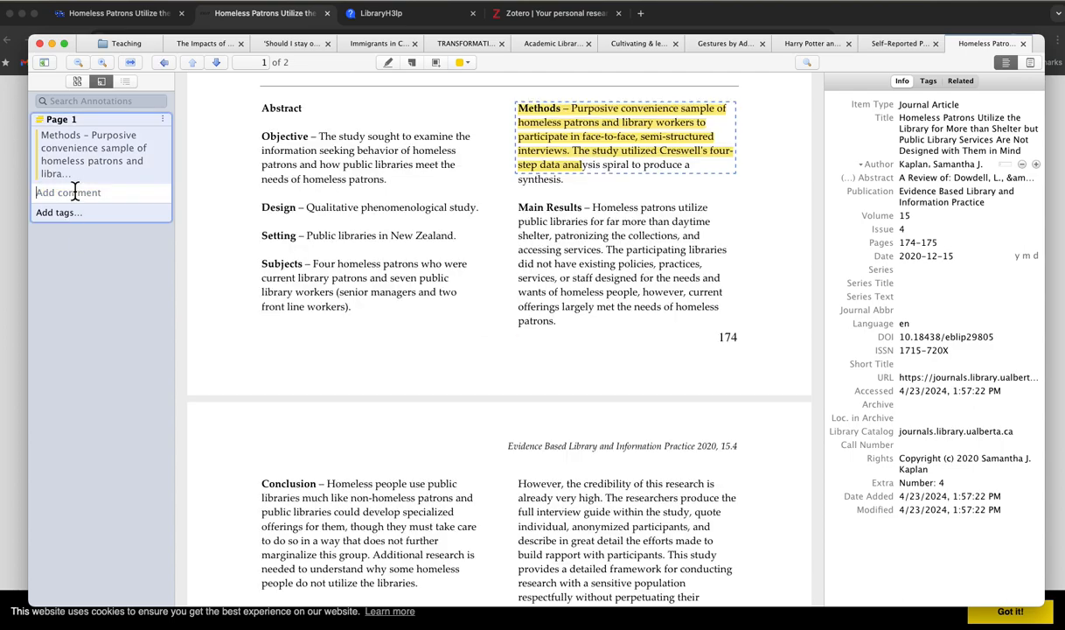
pyautogui.write('Cite this is paper')
pyautogui.press('Return')
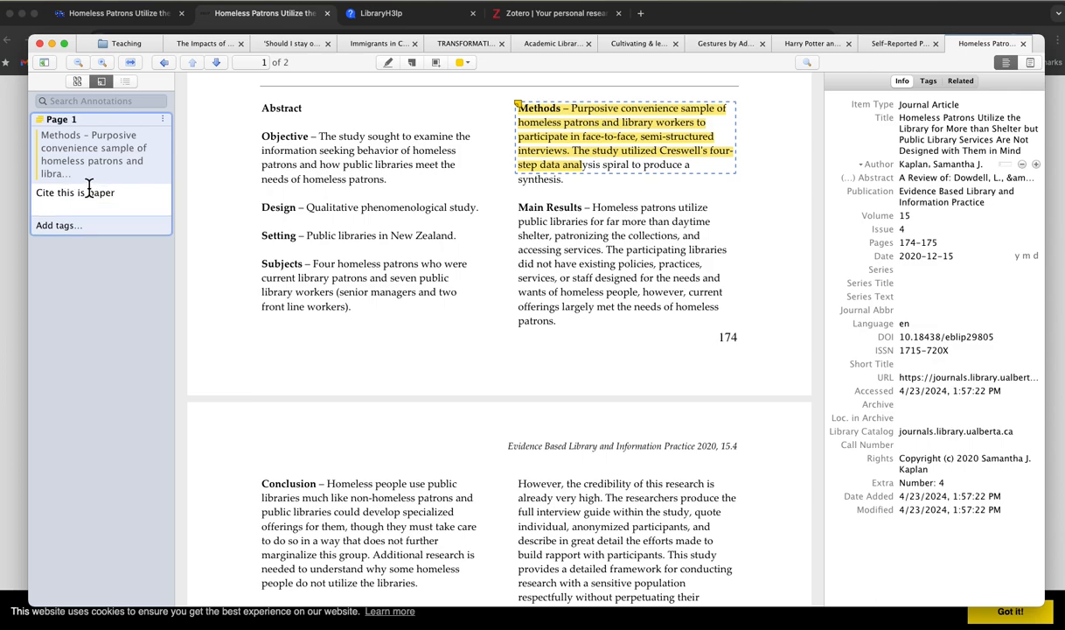
pyautogui.click(61, 290)
# - Highlight the full entry under References on page 2 in red and add the comment "Look up this article" to the annotation
pyautogui.scroll(-15, 564, 236)
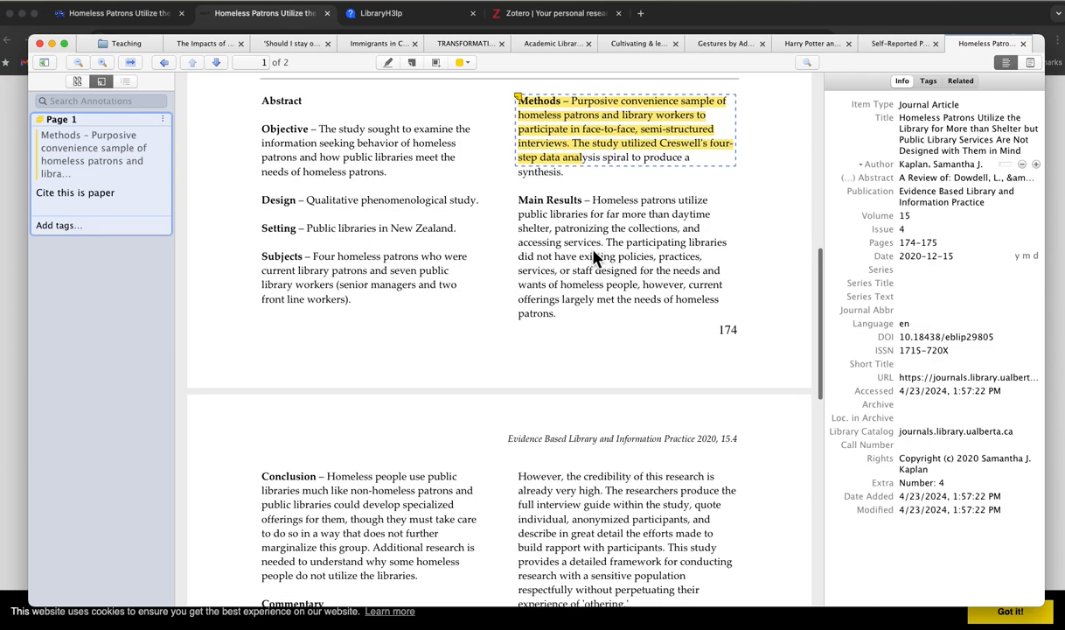
pyautogui.moveTo(516, 289); pyautogui.dragTo(803, 327)
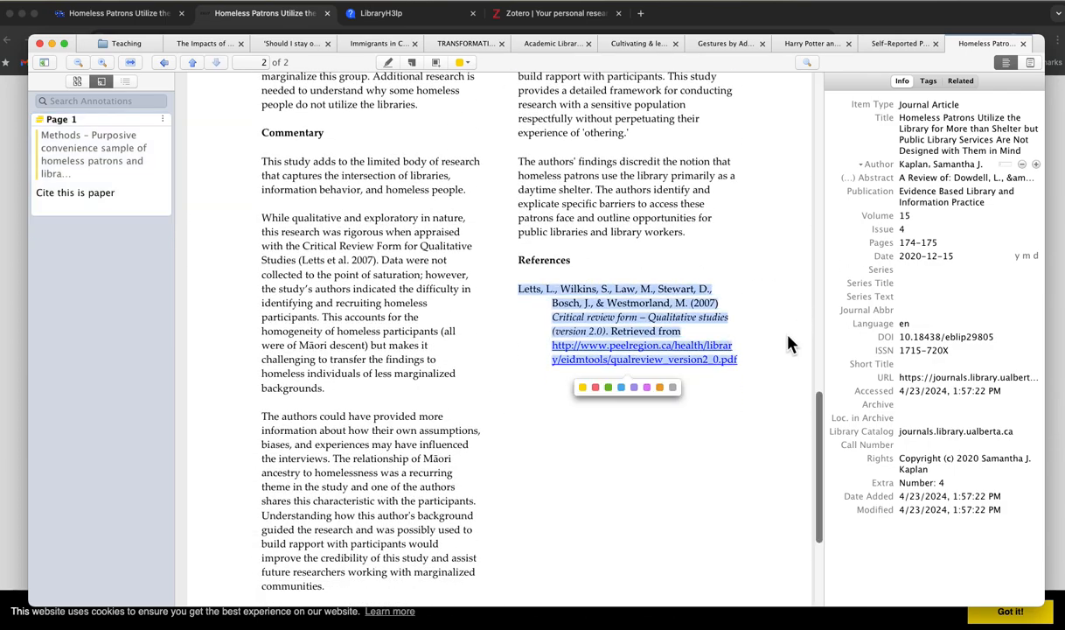
pyautogui.click(596, 387)
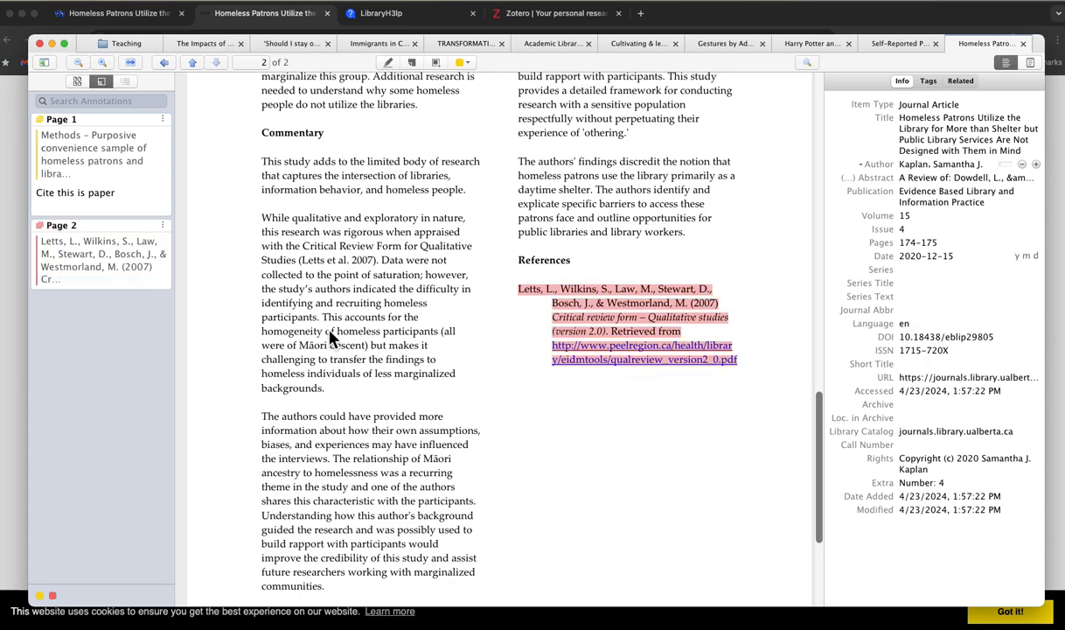
pyautogui.click(75, 288)
pyautogui.click(77, 297)
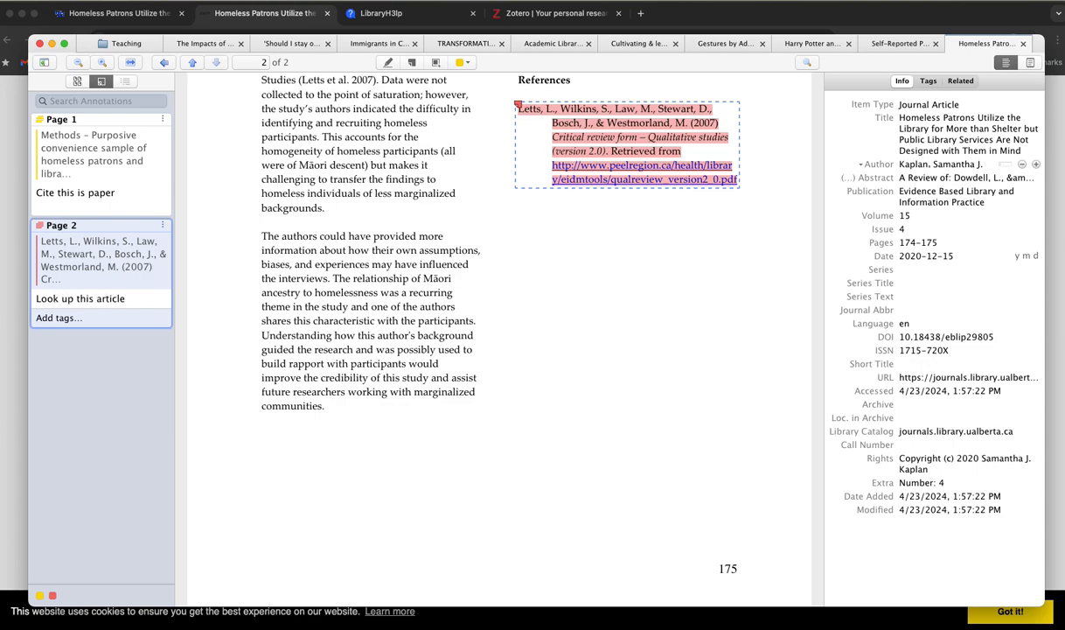
pyautogui.click(120, 448)
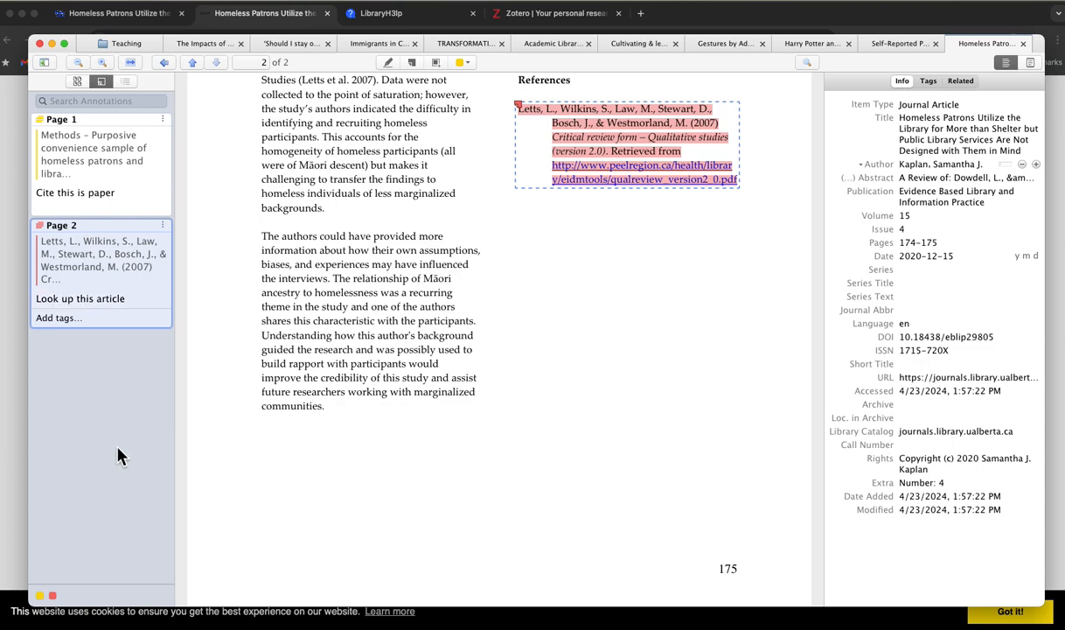
pyautogui.click(477, 424)
pyautogui.scroll(-1, 606, 409)
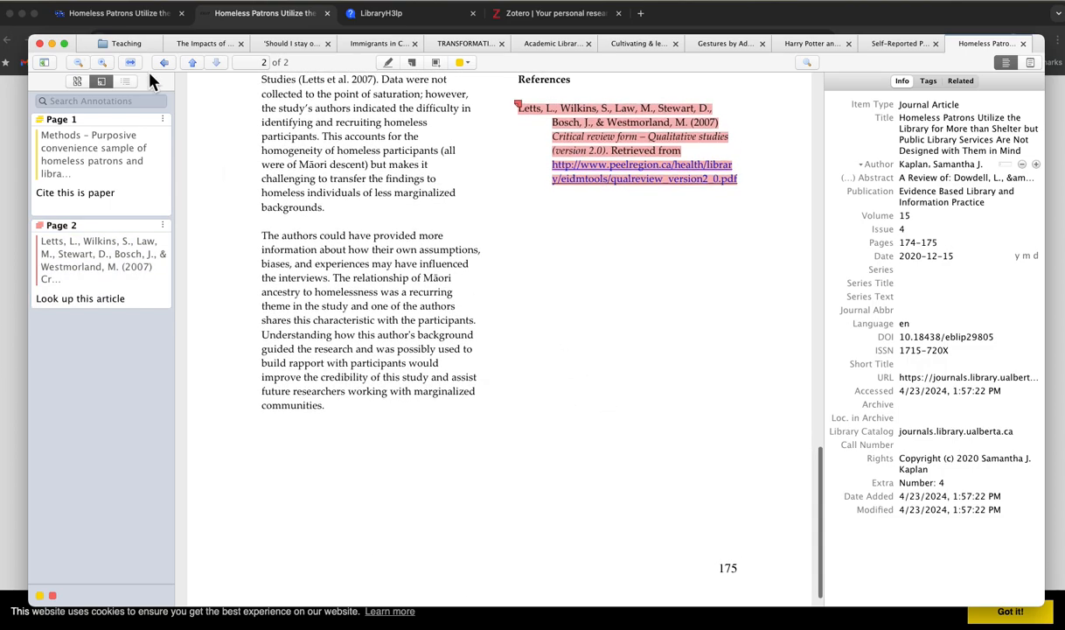
# - Check the article's tags and related items, and return to its bibliographic information
pyautogui.click(929, 81)
pyautogui.click(961, 81)
pyautogui.click(902, 81)
pyautogui.click(987, 150)
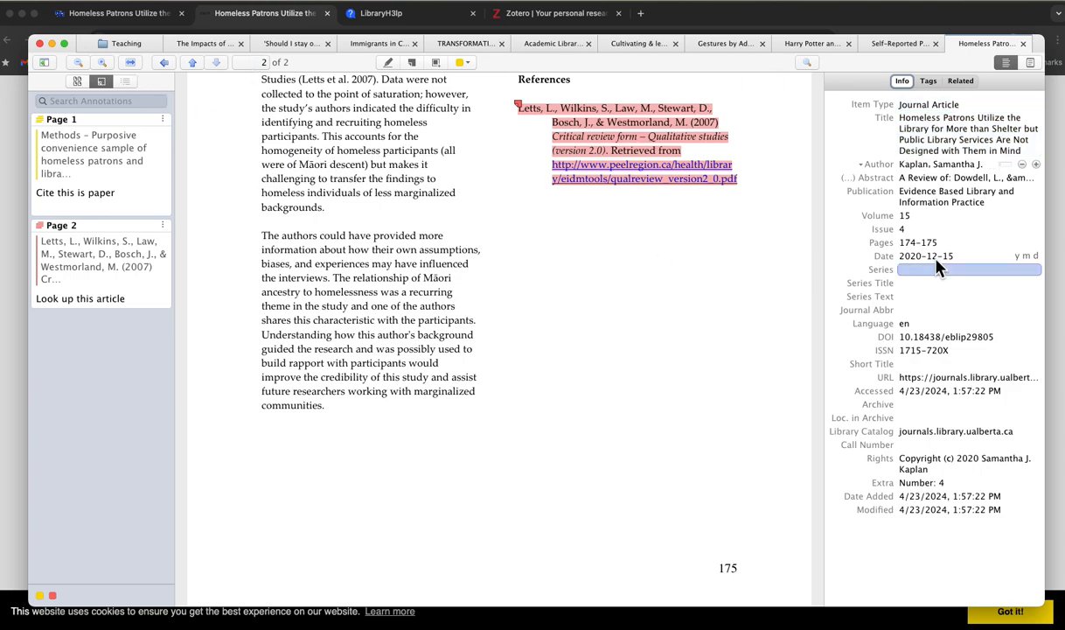
# - Go back through the previous reading positions to the Methods highlight, and return to the Teaching collection's item list
pyautogui.click(164, 64)
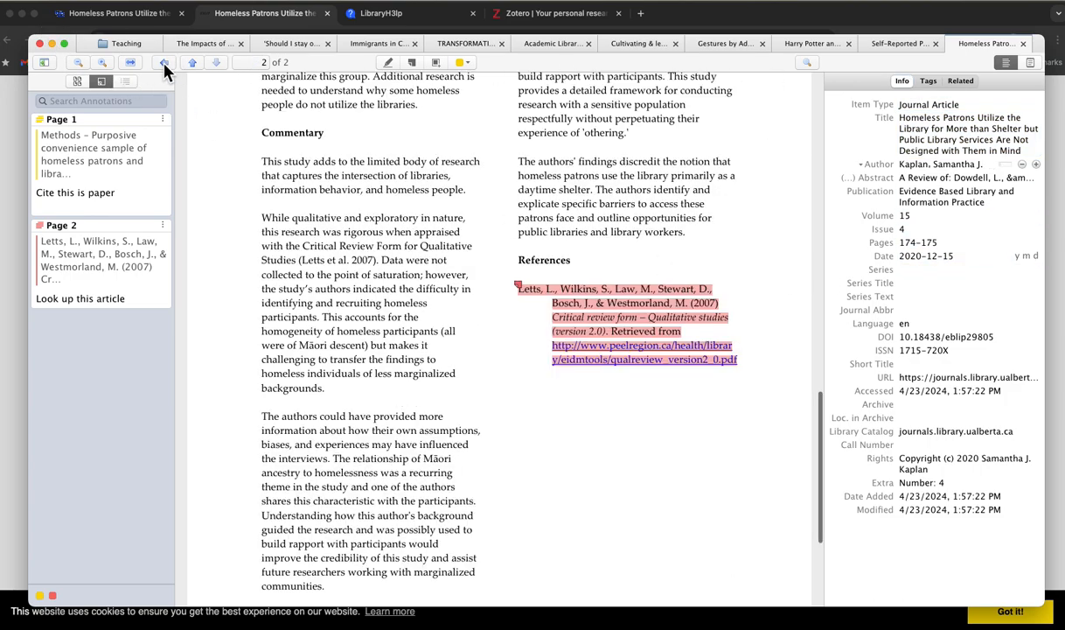
pyautogui.click(166, 67)
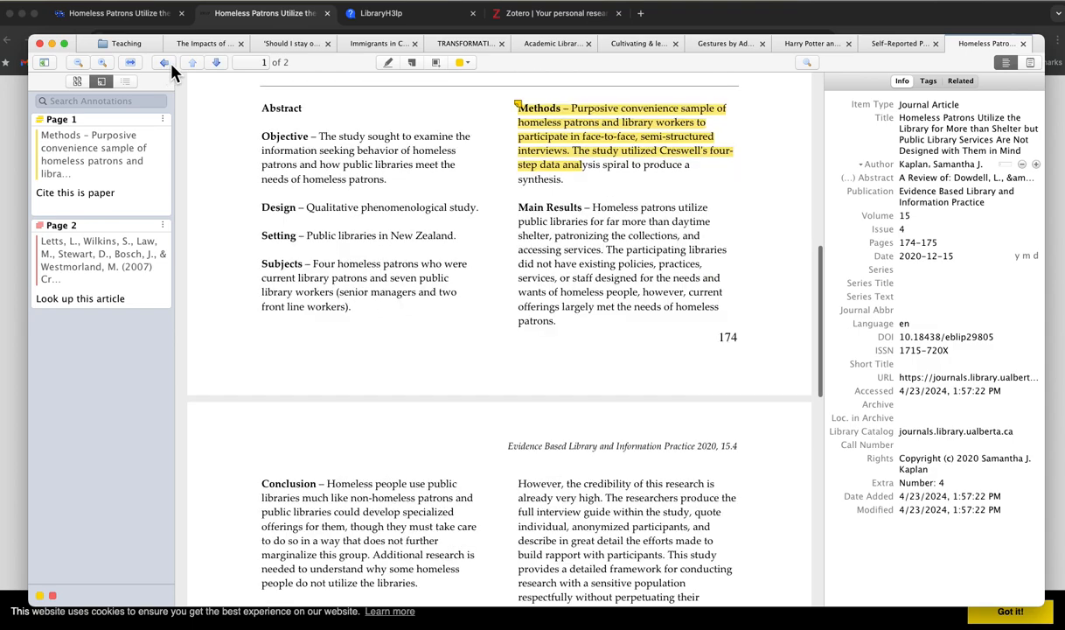
pyautogui.click(126, 47)
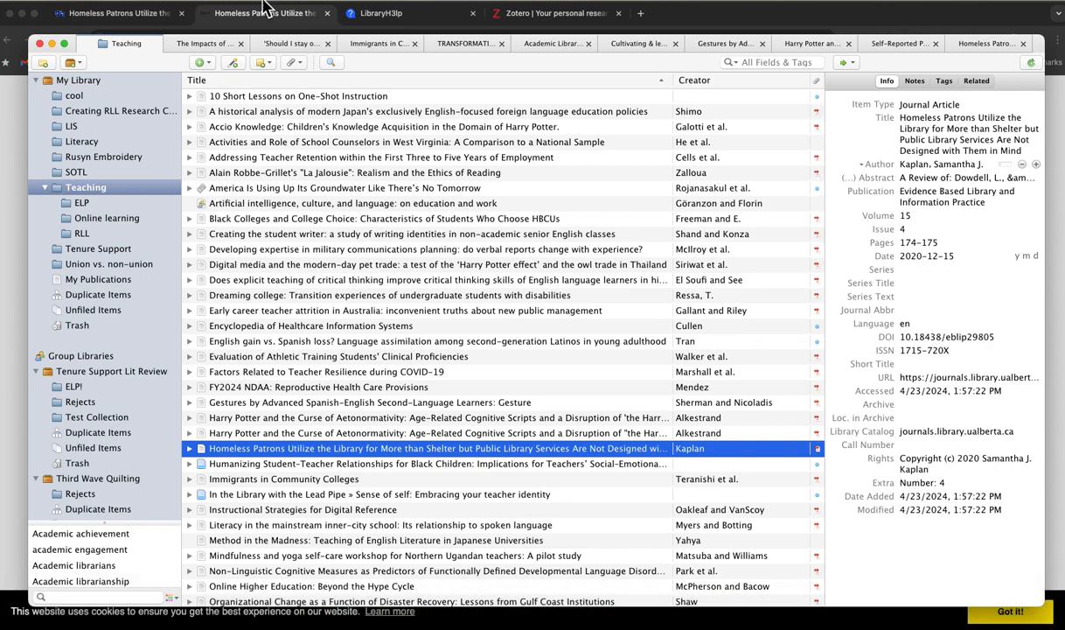
# - Switch to the library search results in Chrome and open the record for "Effective public library outreach to homeless people"
pyautogui.click(113, 16)
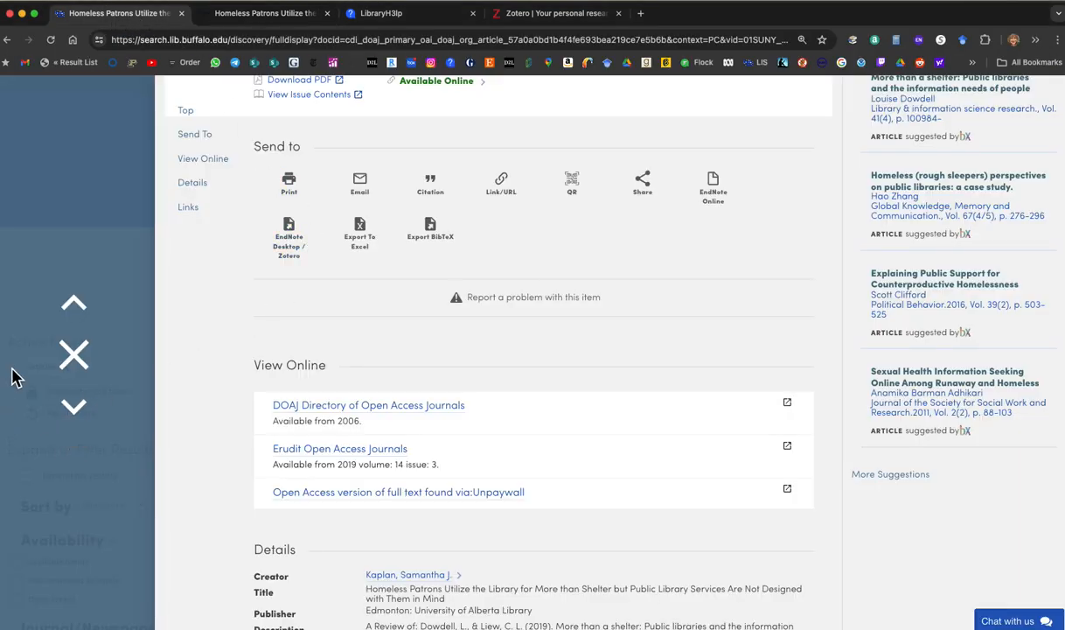
pyautogui.click(76, 351)
pyautogui.scroll(-6, 715, 455)
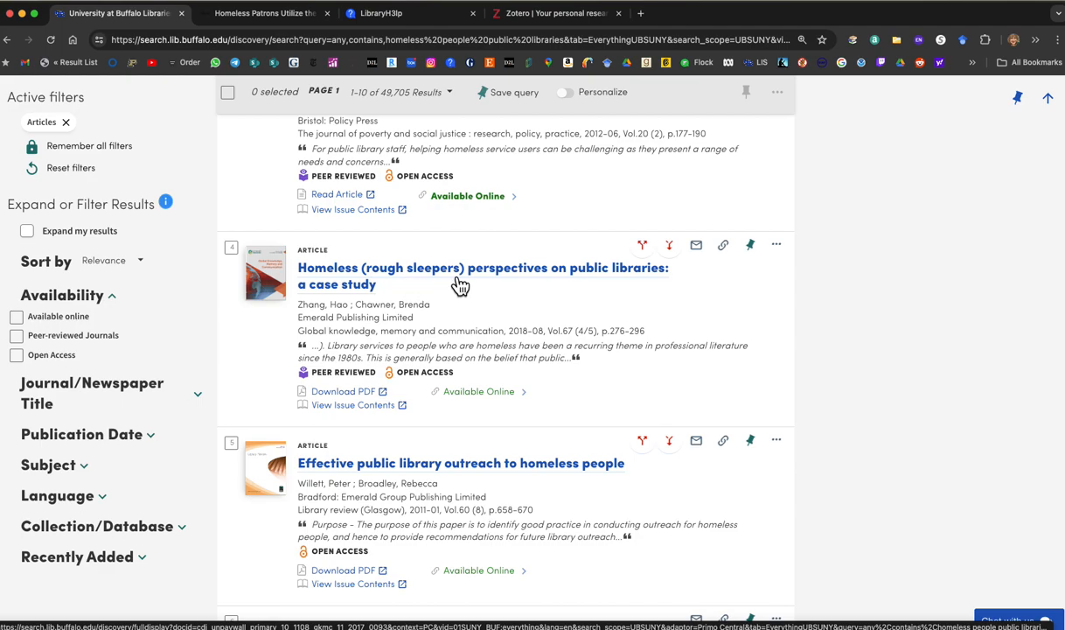
pyautogui.scroll(-2, 567, 289)
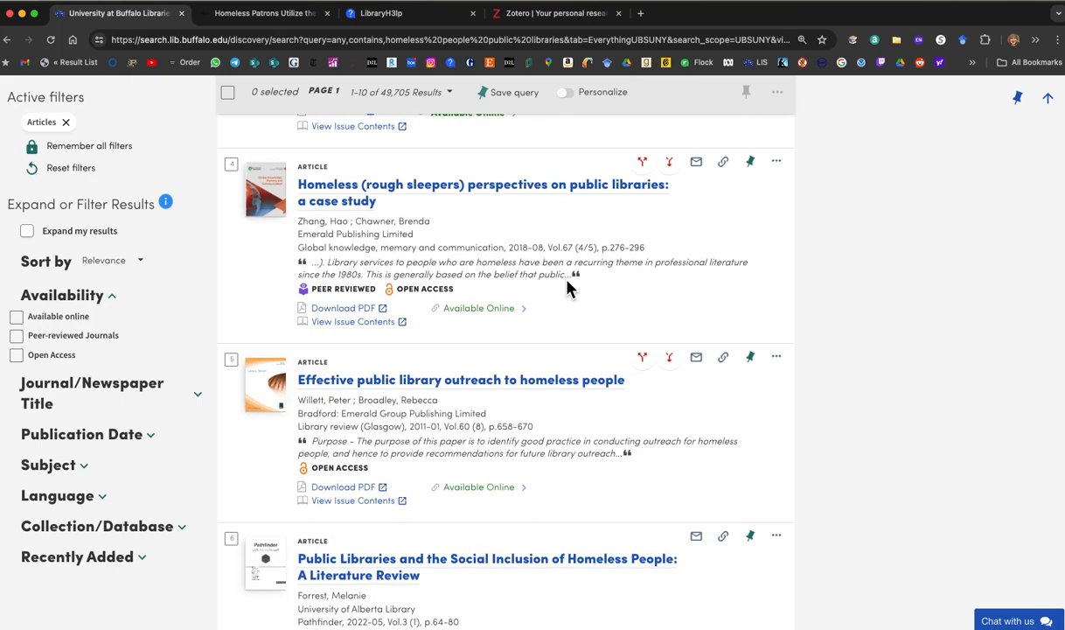
pyautogui.scroll(-1, 403, 393)
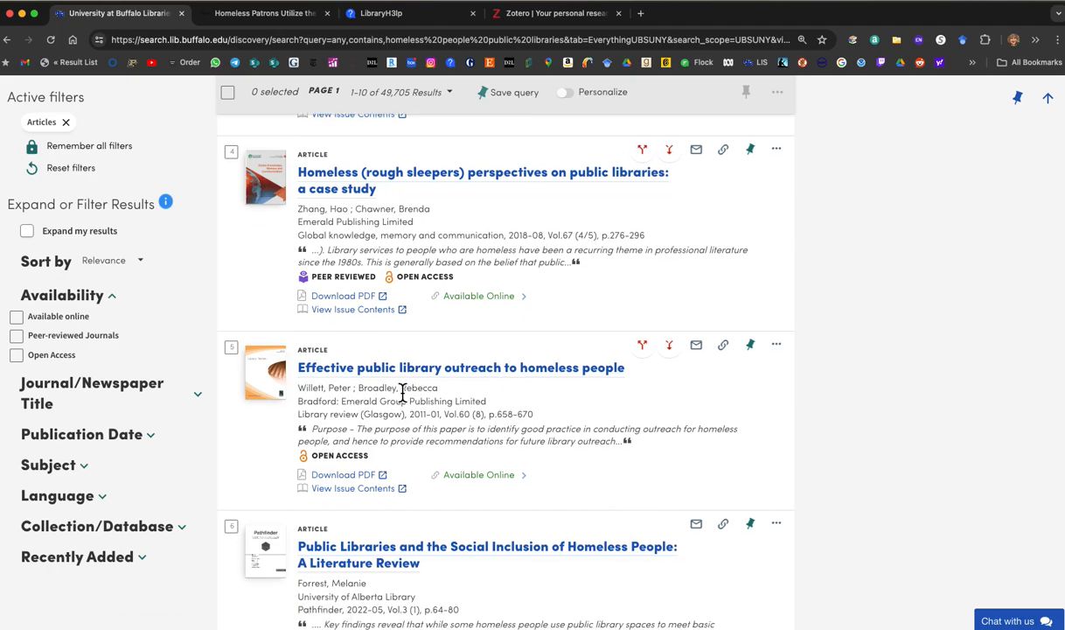
pyautogui.scroll(-1, 403, 394)
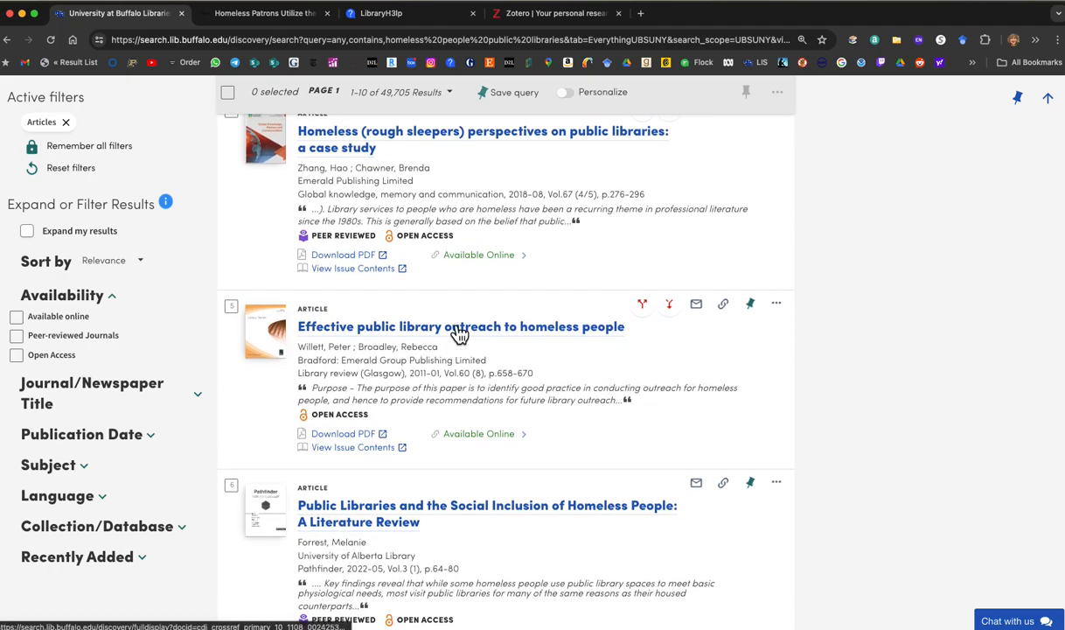
pyautogui.click(456, 329)
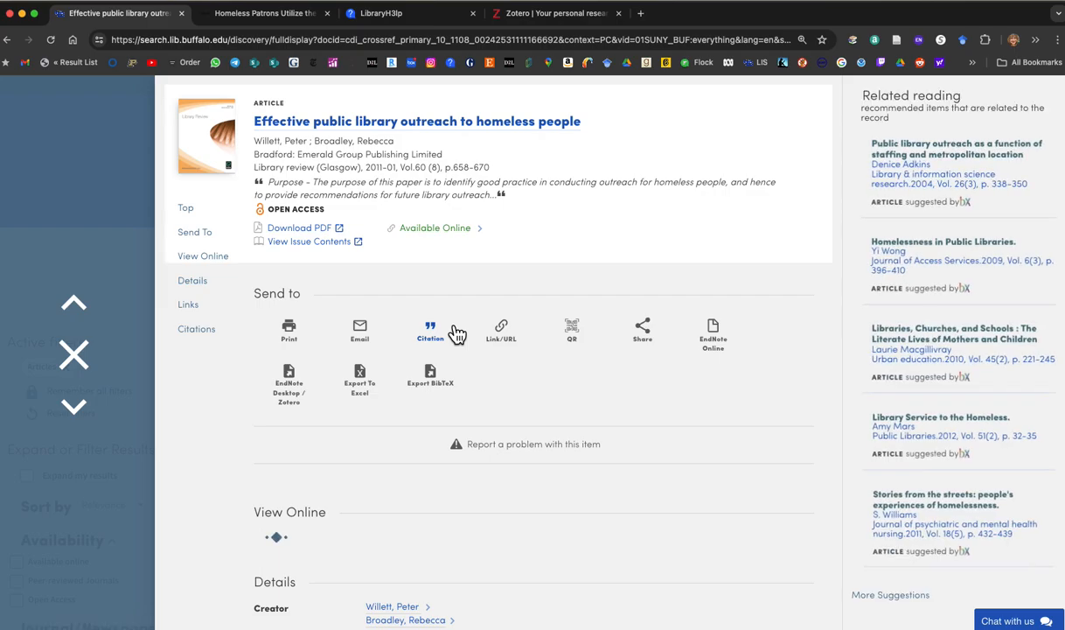
# - Review the record's online access options and open the article through Emerald Management 120
pyautogui.scroll(-3, 454, 334)
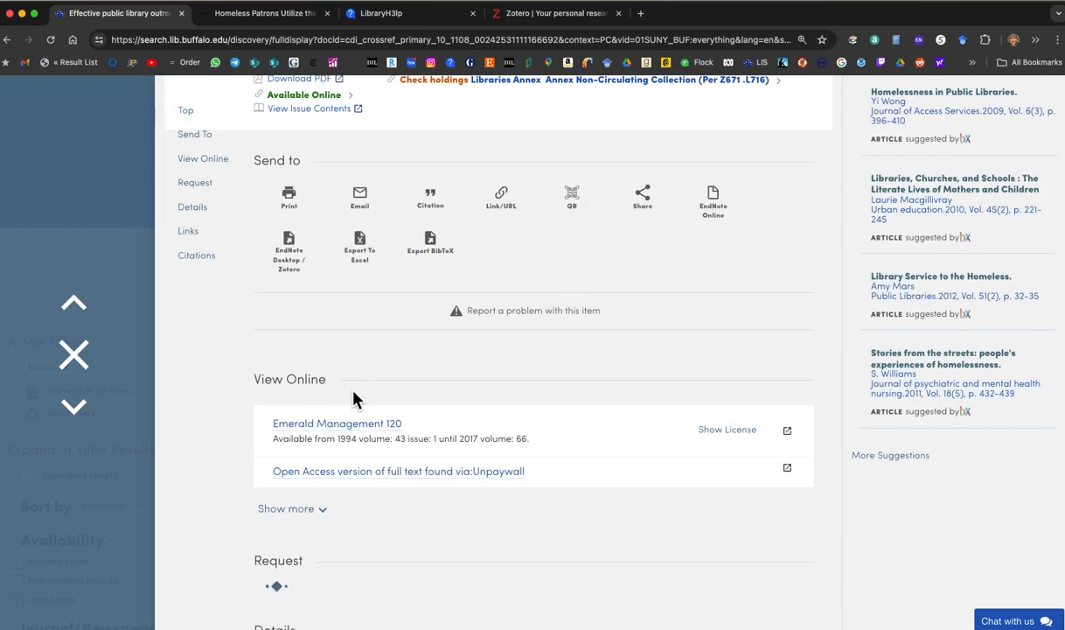
pyautogui.scroll(-2, 452, 410)
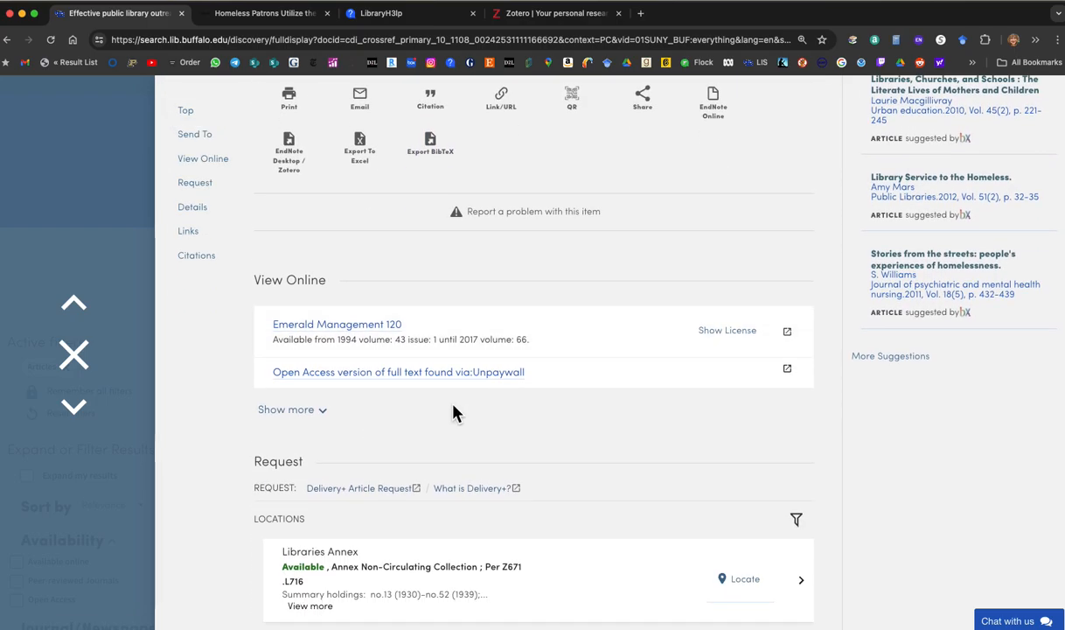
pyautogui.click(295, 324)
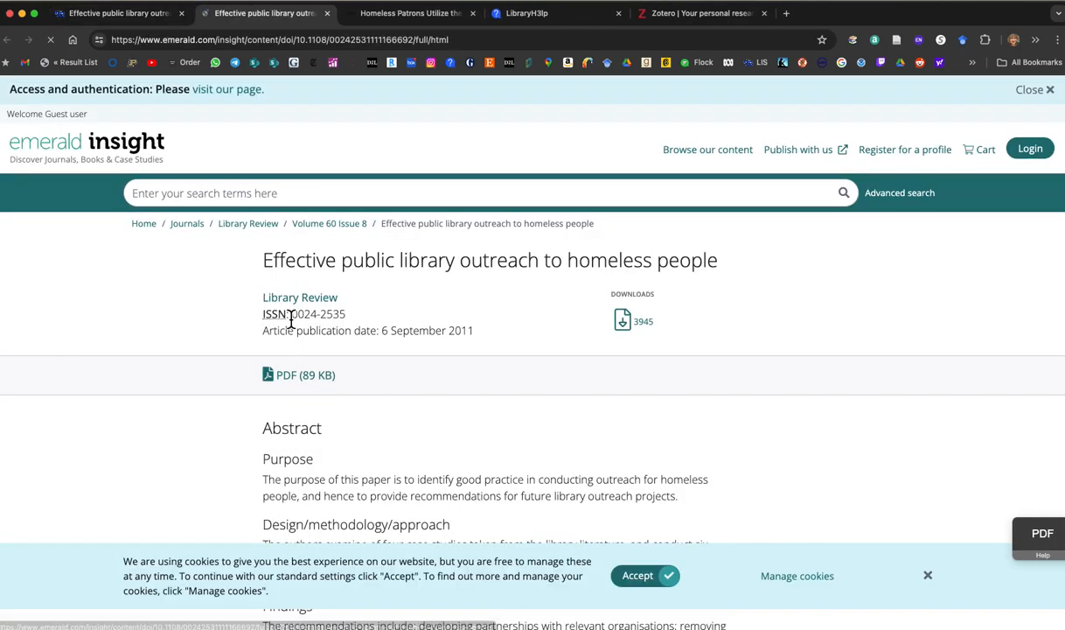
# - Skim the article's Emerald Insight page from the abstract and keywords to the introduction, and return to the title area
pyautogui.scroll(-3, 295, 327)
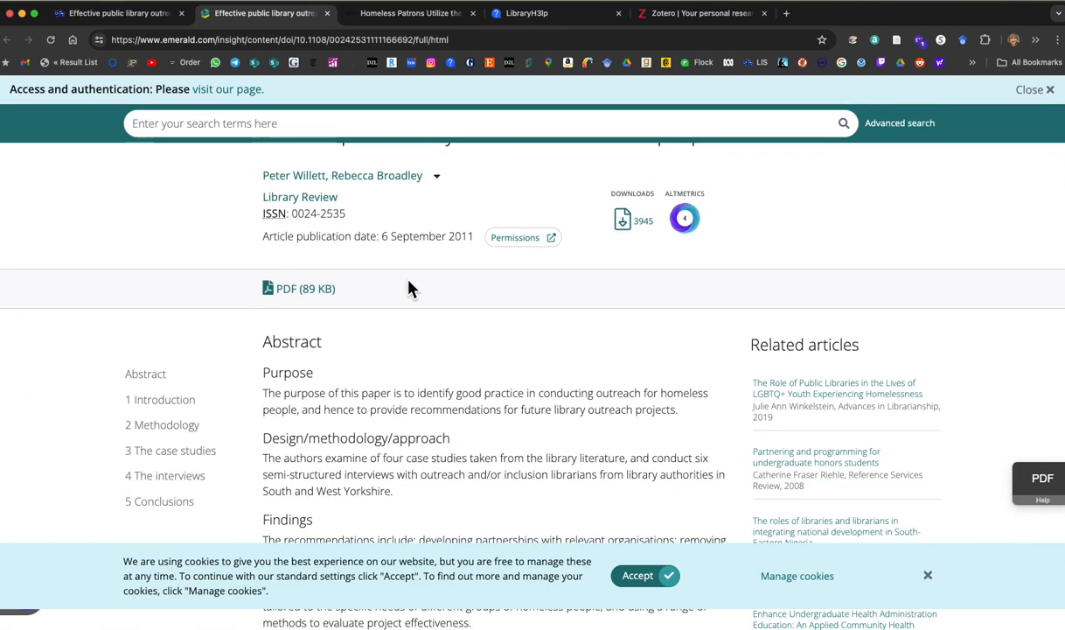
pyautogui.scroll(-3, 416, 312)
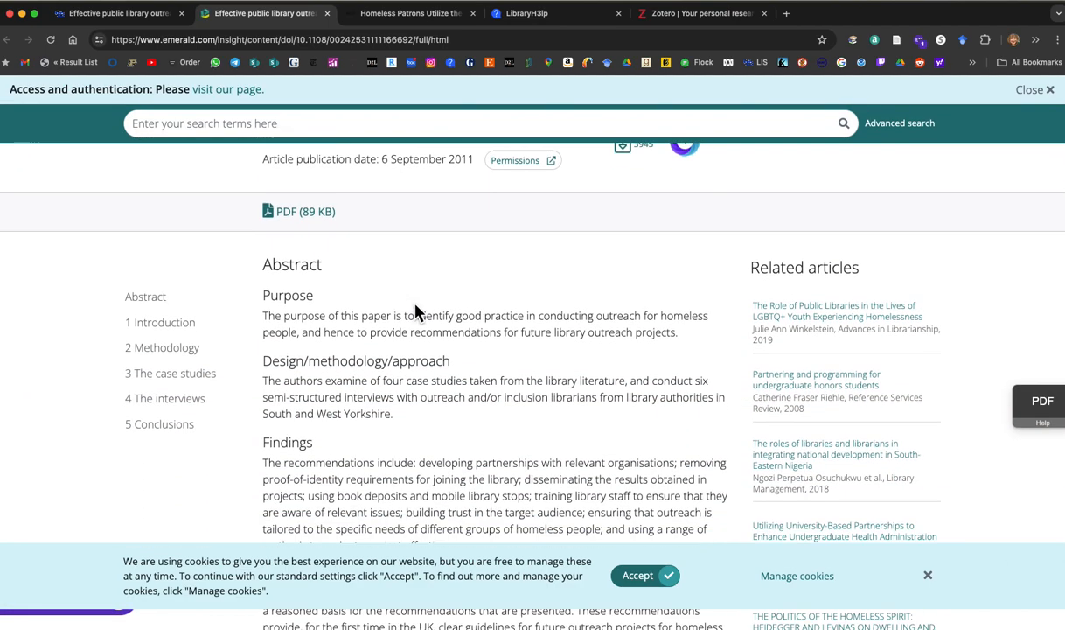
pyautogui.scroll(-15, 389, 274)
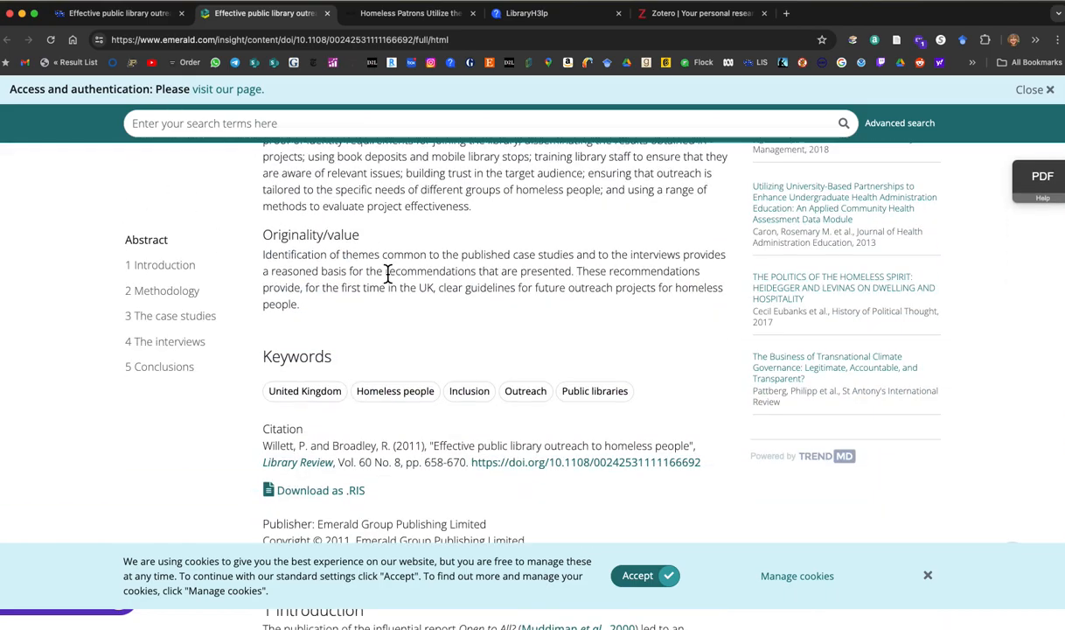
pyautogui.scroll(-10, 388, 280)
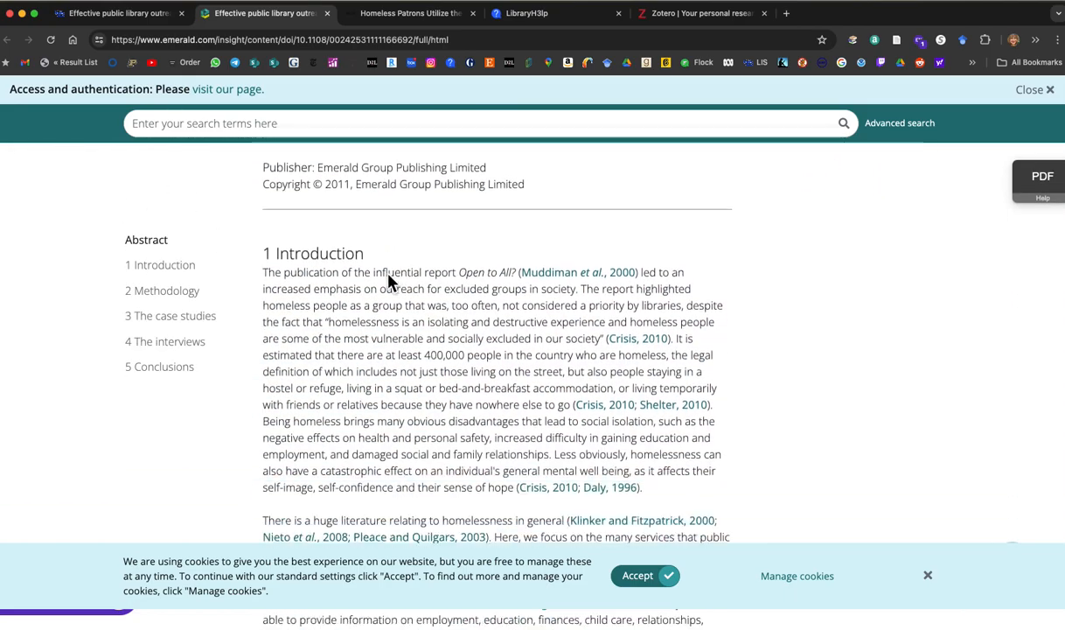
pyautogui.scroll(15, 388, 274)
pyautogui.scroll(15, 387, 274)
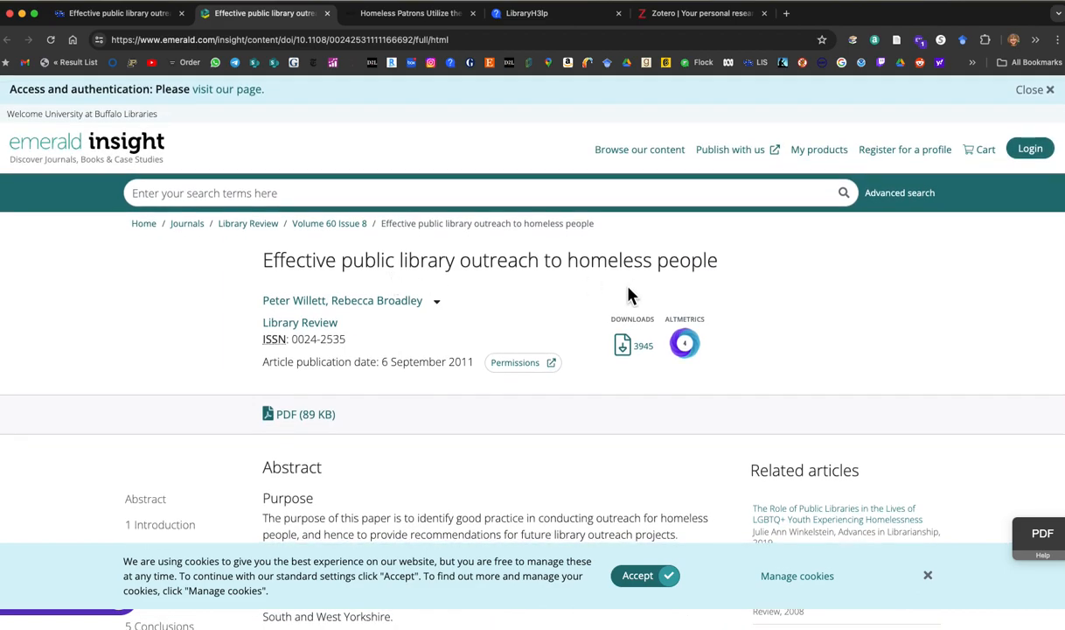
pyautogui.scroll(-2, 641, 298)
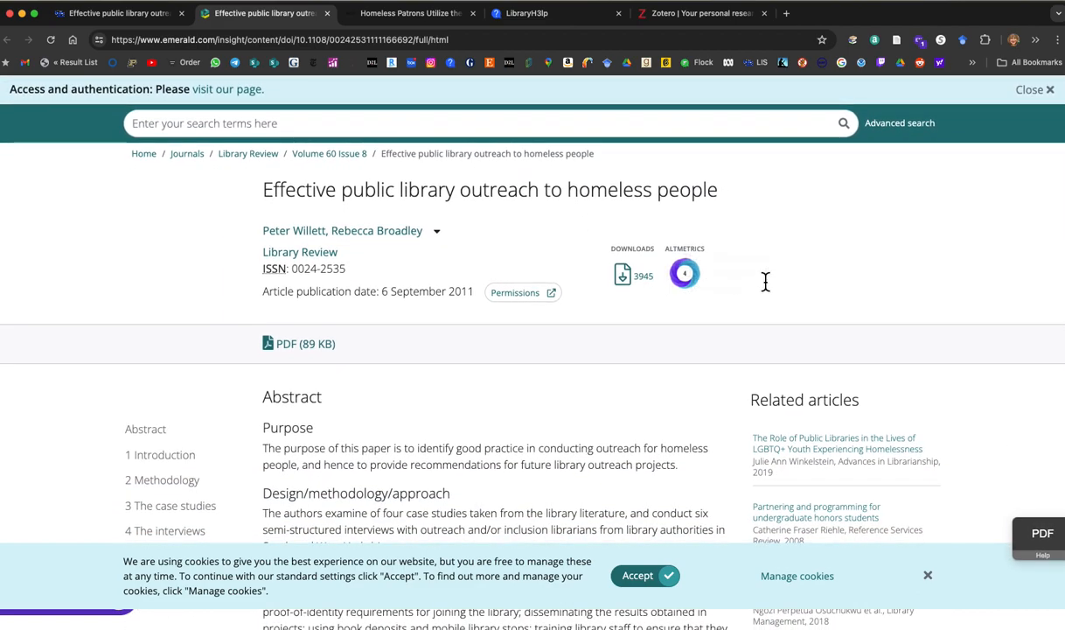
# - Save the article "Effective public library outreach to homeless people" and its full-text PDF to the Teaching collection with the Zotero Connector
pyautogui.click(896, 41)
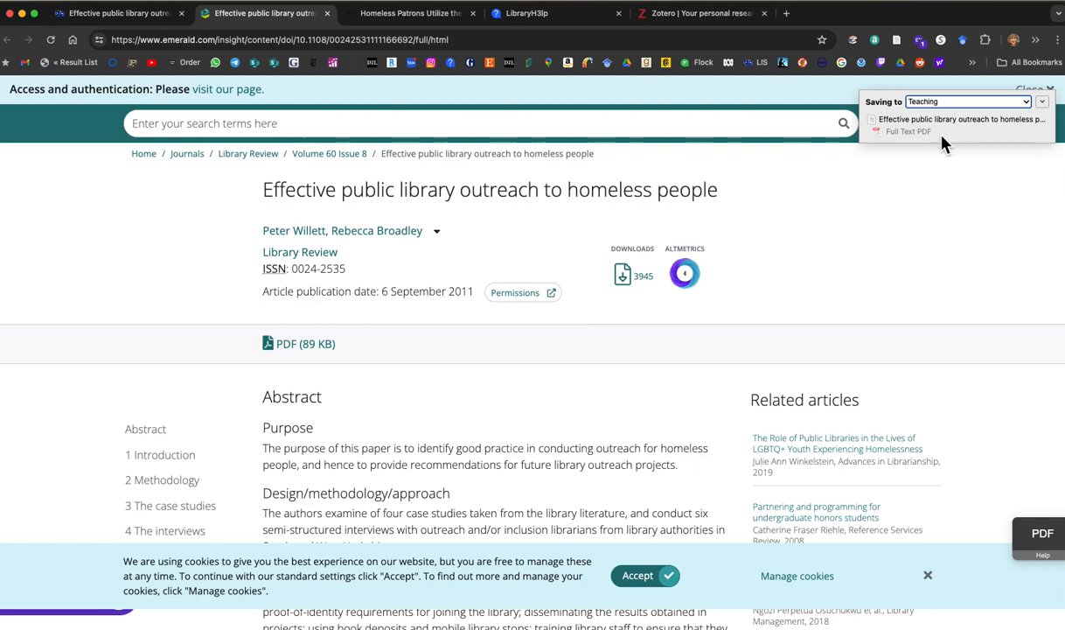
pyautogui.scroll(1, 930, 133)
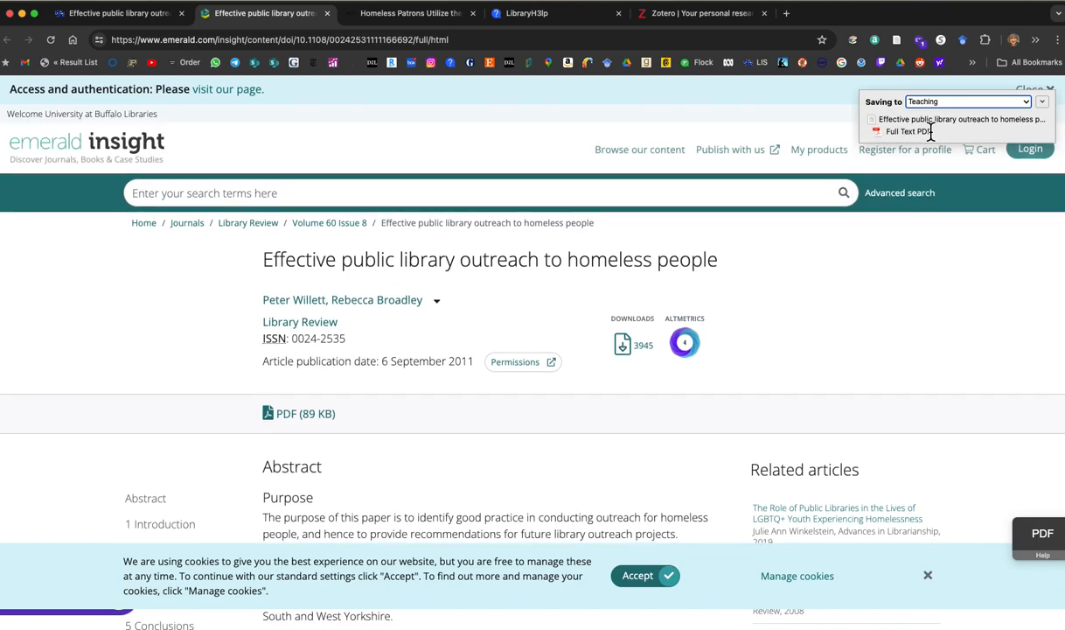
pyautogui.scroll(-1, 936, 306)
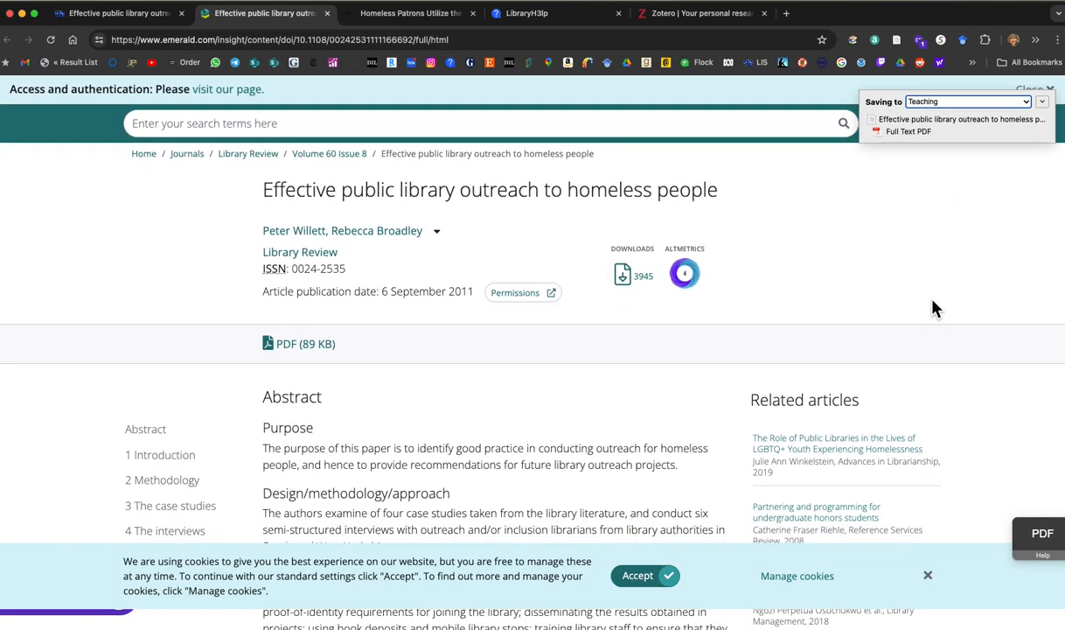
# - Switch to Zotero, look through all items in My Library, and return to the Teaching collection
pyautogui.press('super+Tab')
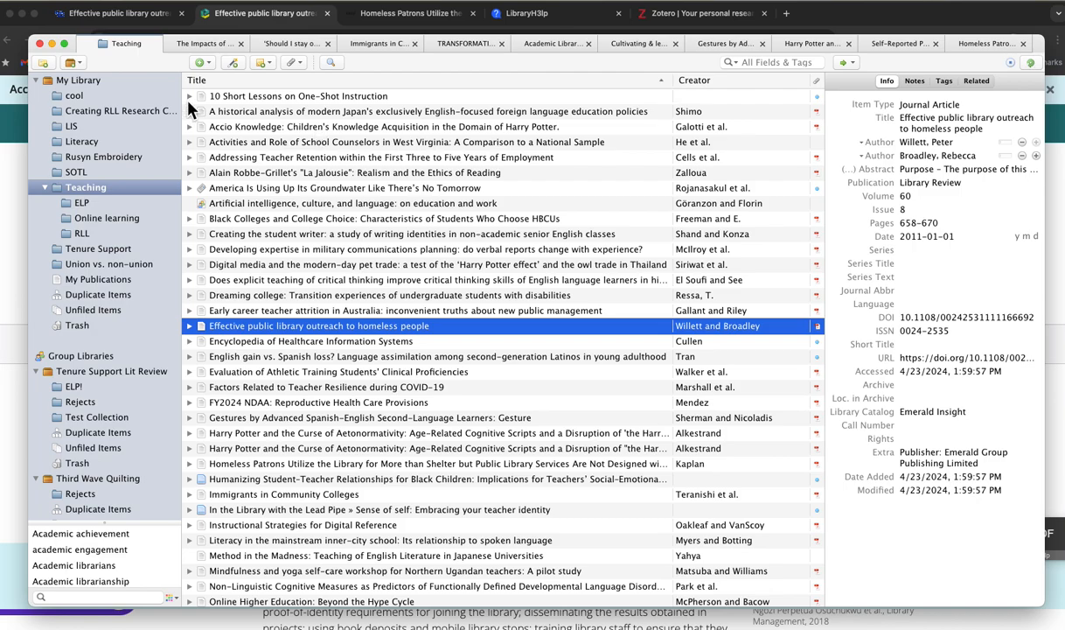
pyautogui.click(91, 83)
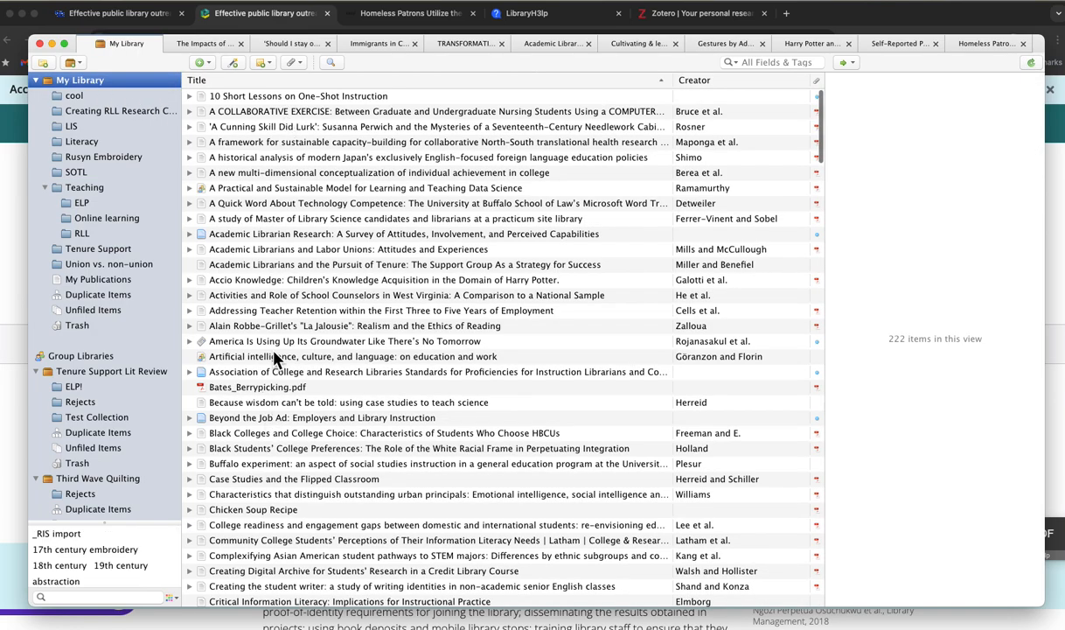
pyautogui.scroll(-5, 276, 358)
pyautogui.scroll(-3, 275, 359)
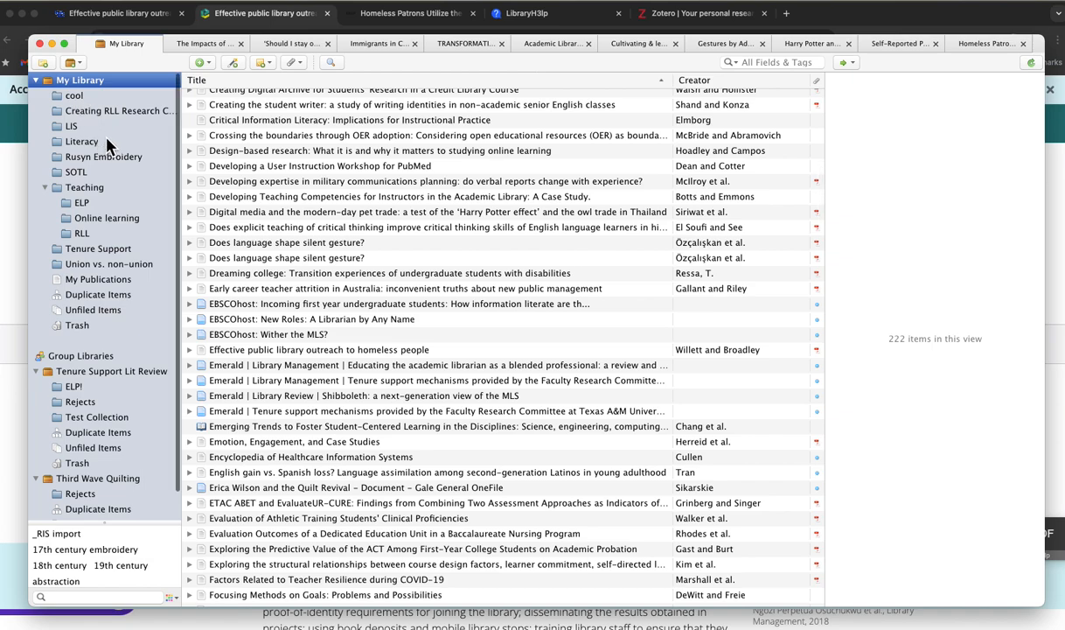
pyautogui.click(104, 186)
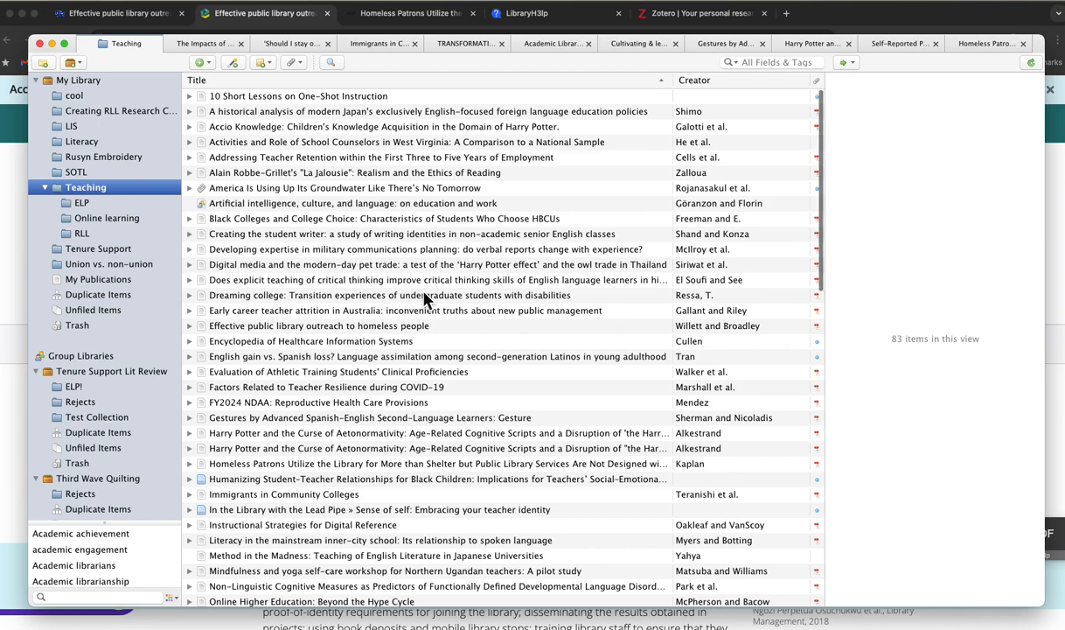
# - Browse the Teaching collection and check the details of several items, ending with "Encyclopedia of Healthcare Information Systems"
pyautogui.scroll(-5, 440, 300)
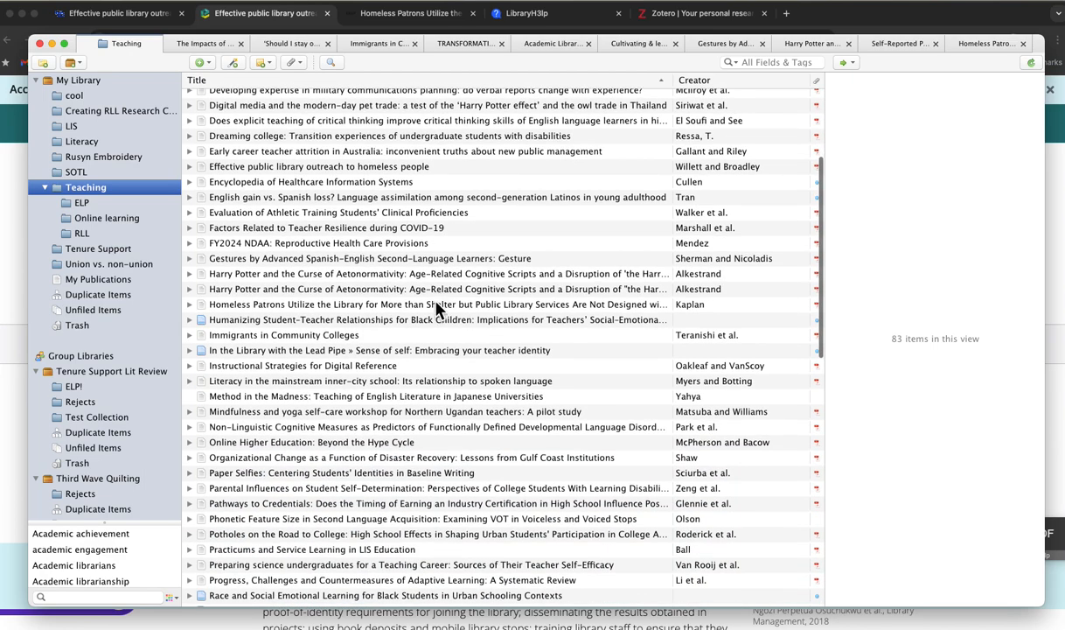
pyautogui.click(438, 302)
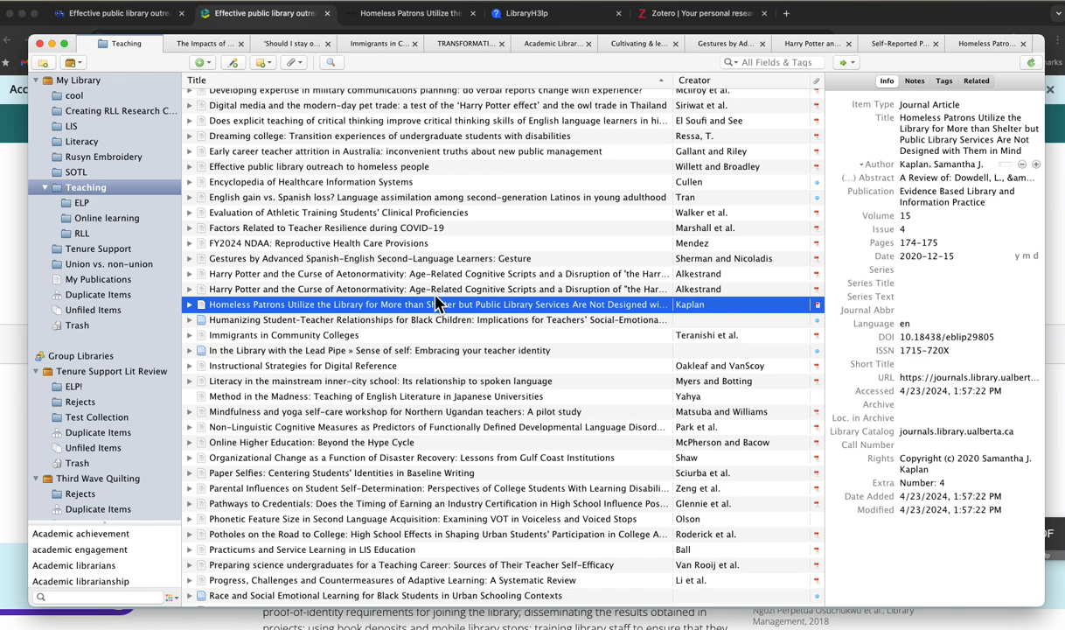
pyautogui.click(429, 352)
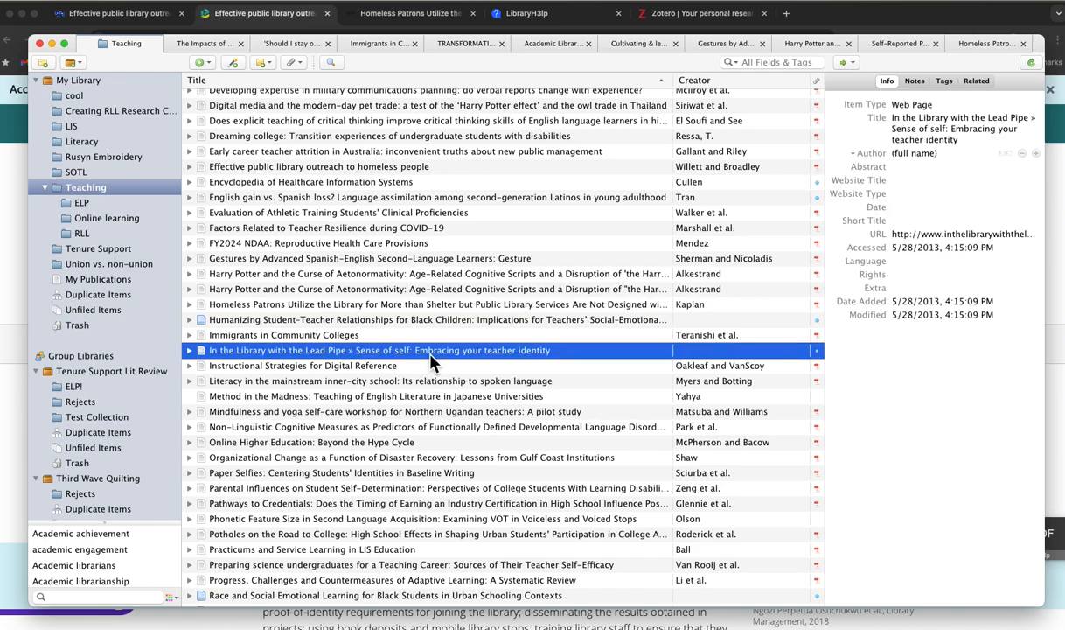
pyautogui.click(706, 399)
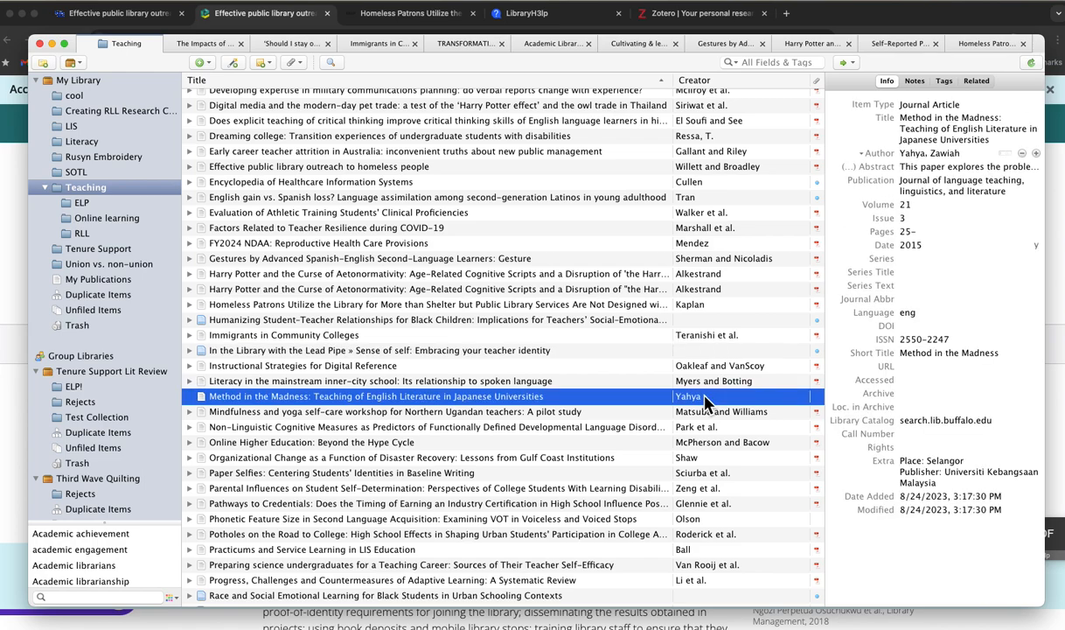
pyautogui.scroll(1, 565, 218)
pyautogui.scroll(3, 565, 226)
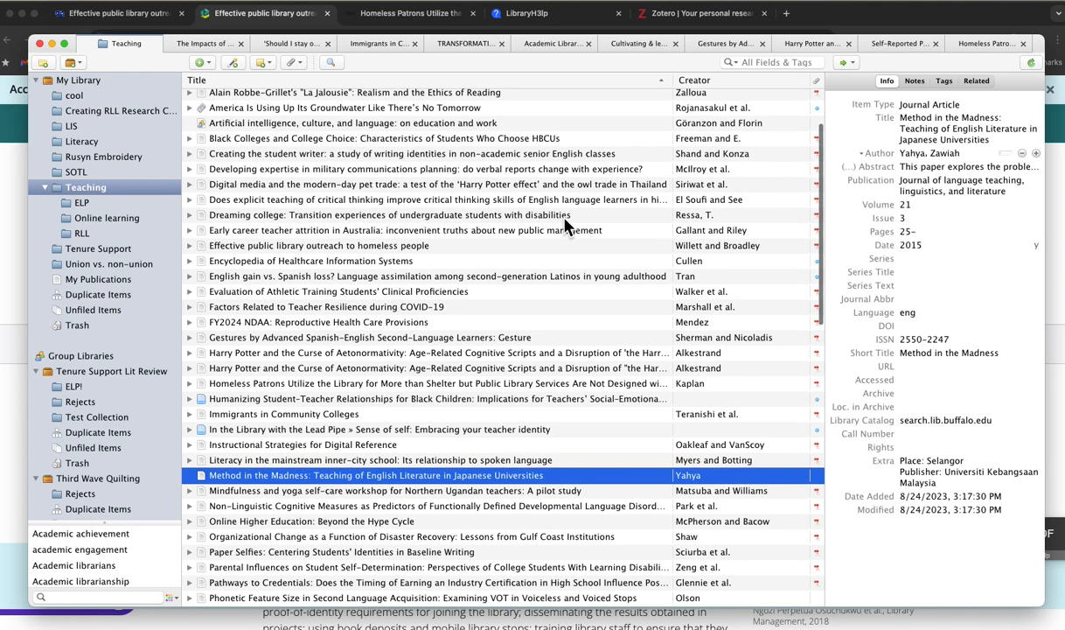
pyautogui.click(478, 262)
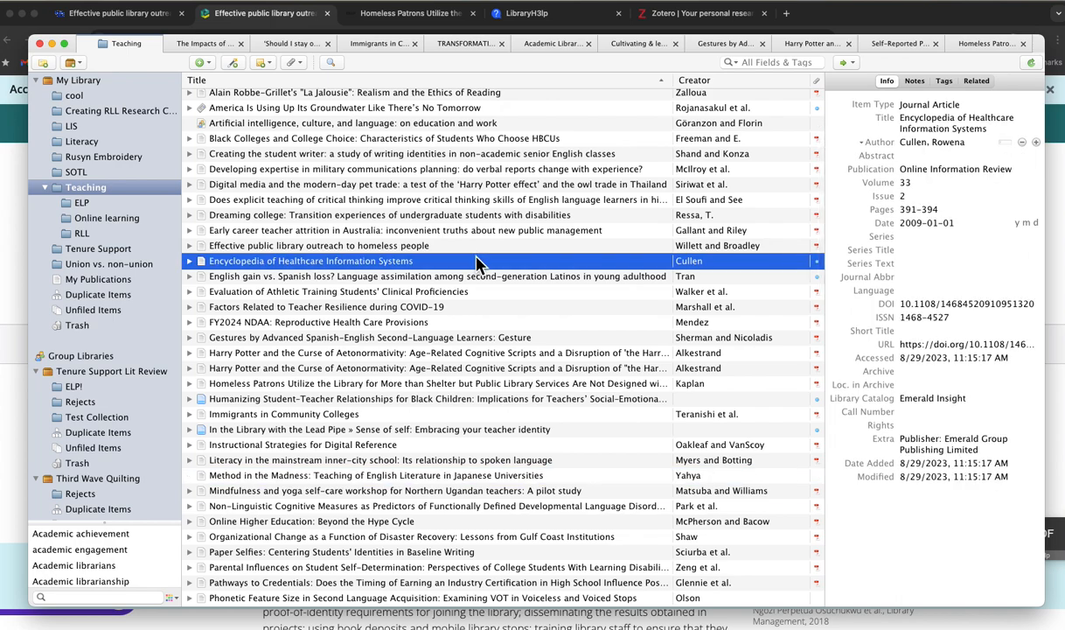
pyautogui.scroll(-1, 528, 250)
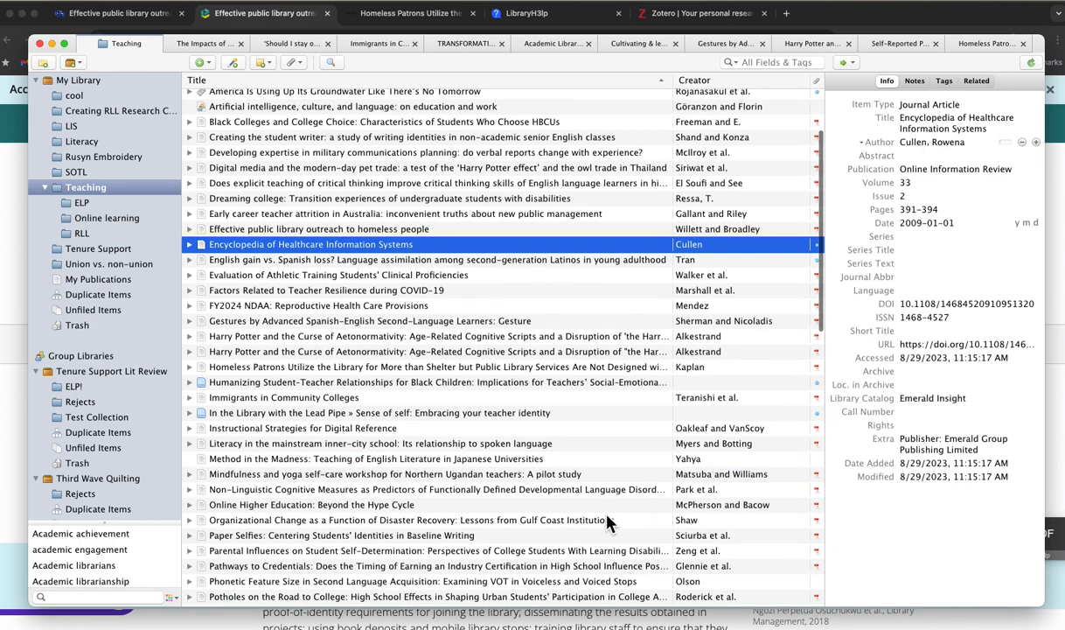
# - Switch to the Word document and clear all of its sample text and references
pyautogui.press('super+Tab')
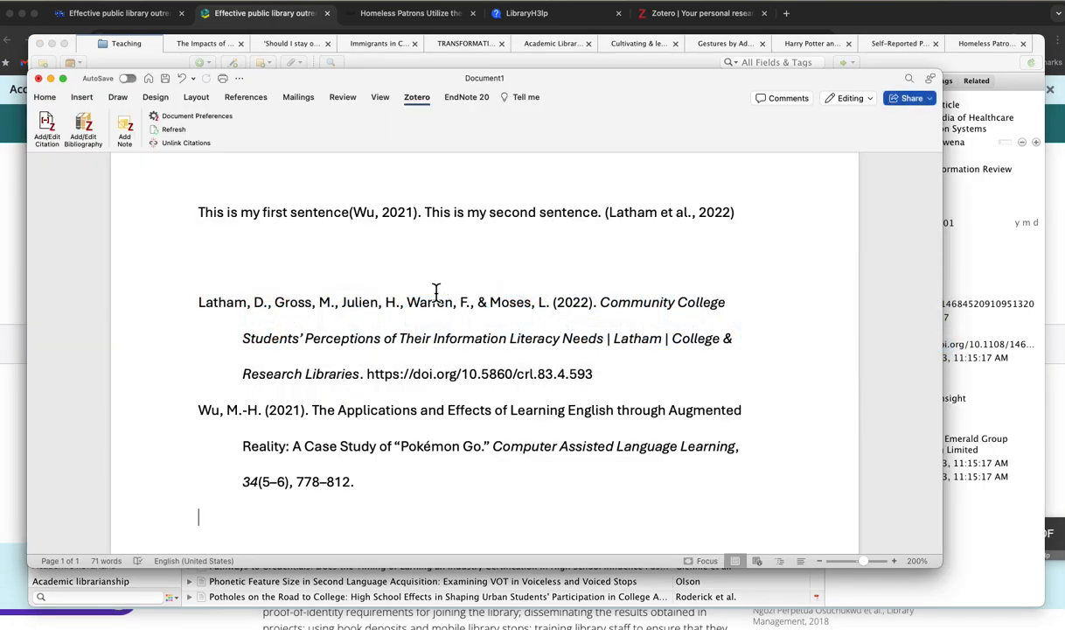
pyautogui.scroll(-1, 438, 298)
pyautogui.moveTo(429, 477); pyautogui.dragTo(2, 35)
pyautogui.press('BackSpace')
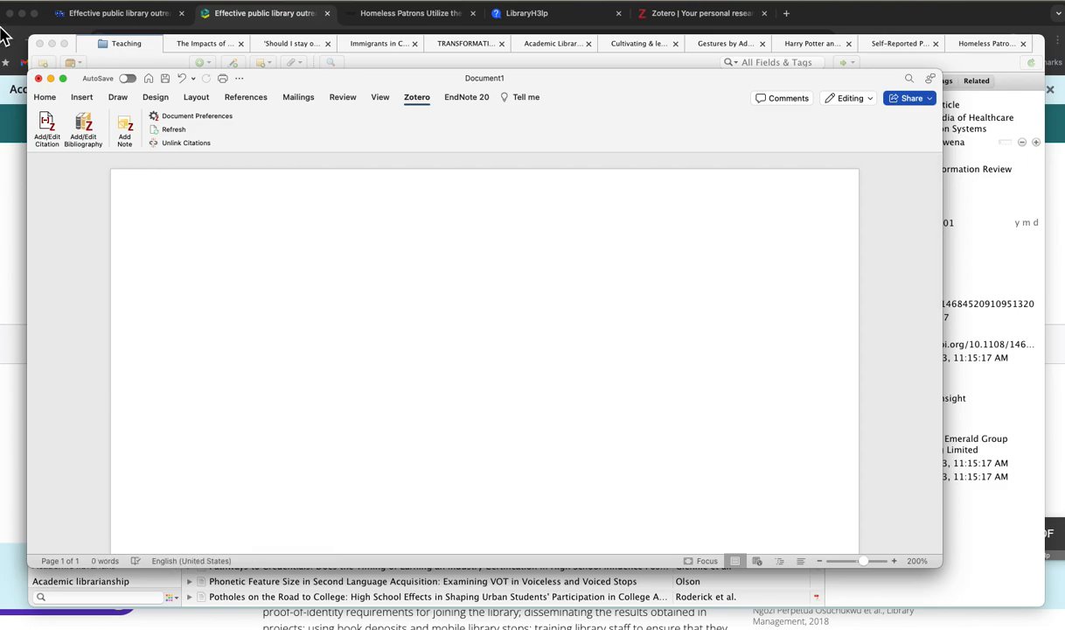
pyautogui.click(564, 17)
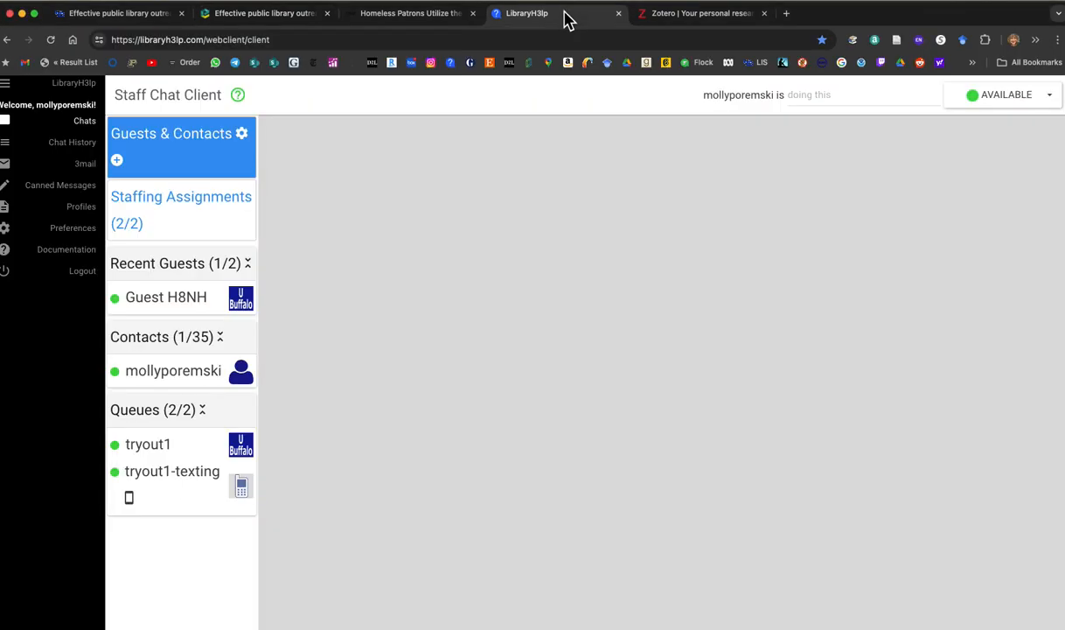
pyautogui.click(712, 16)
pyautogui.click(114, 17)
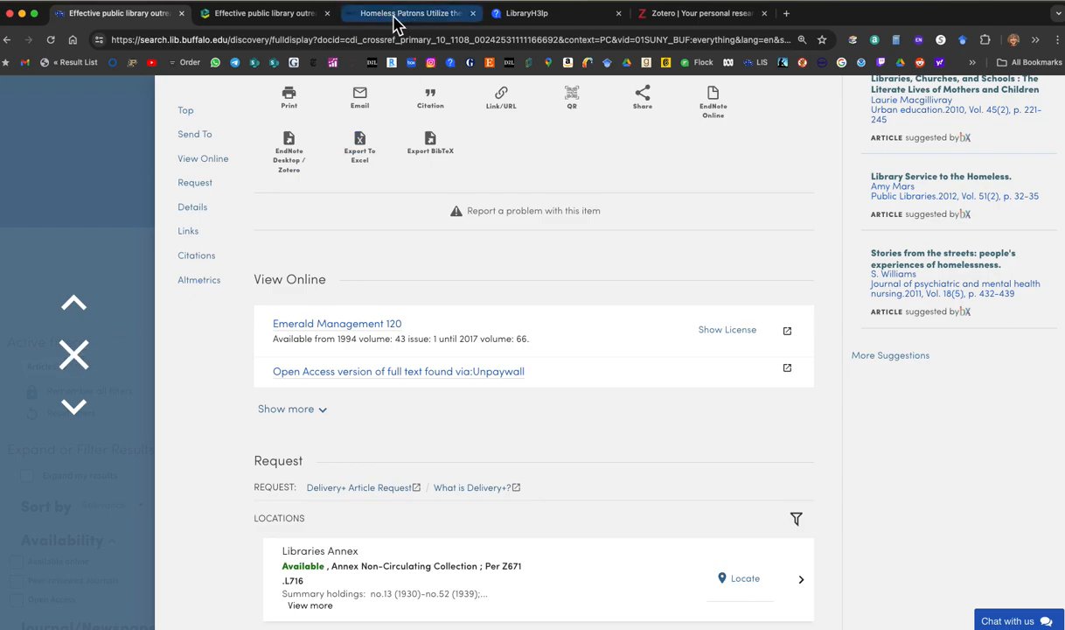
# - Return to the blank Word document and write "This is my first sentence"
pyautogui.press('super+Tab')
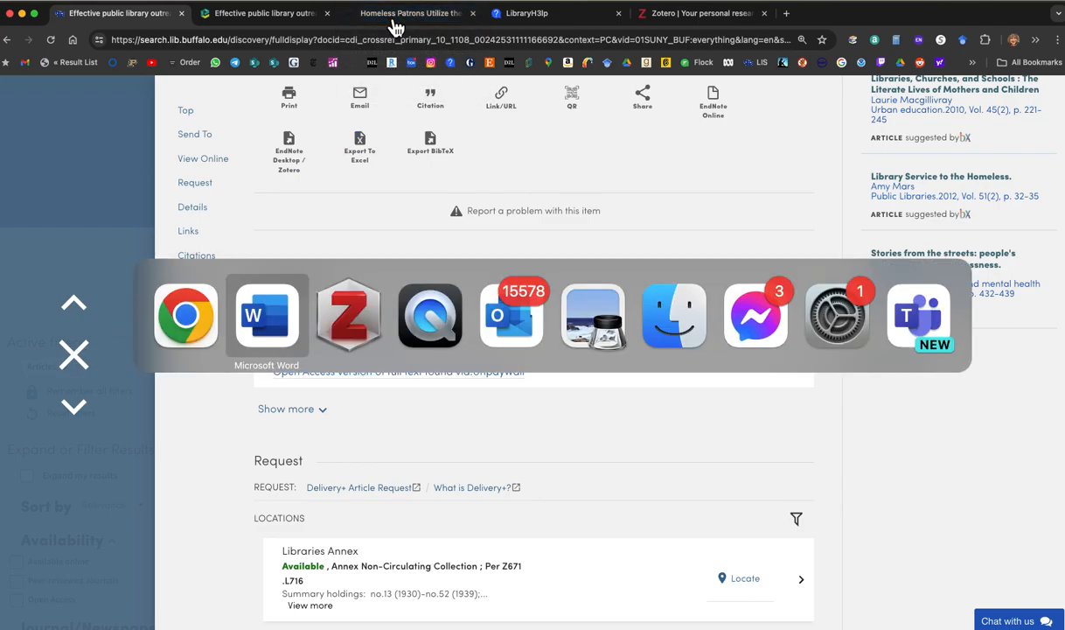
pyautogui.press('super+Tab')
pyautogui.press('super+Tab')
pyautogui.press('super+Tab')
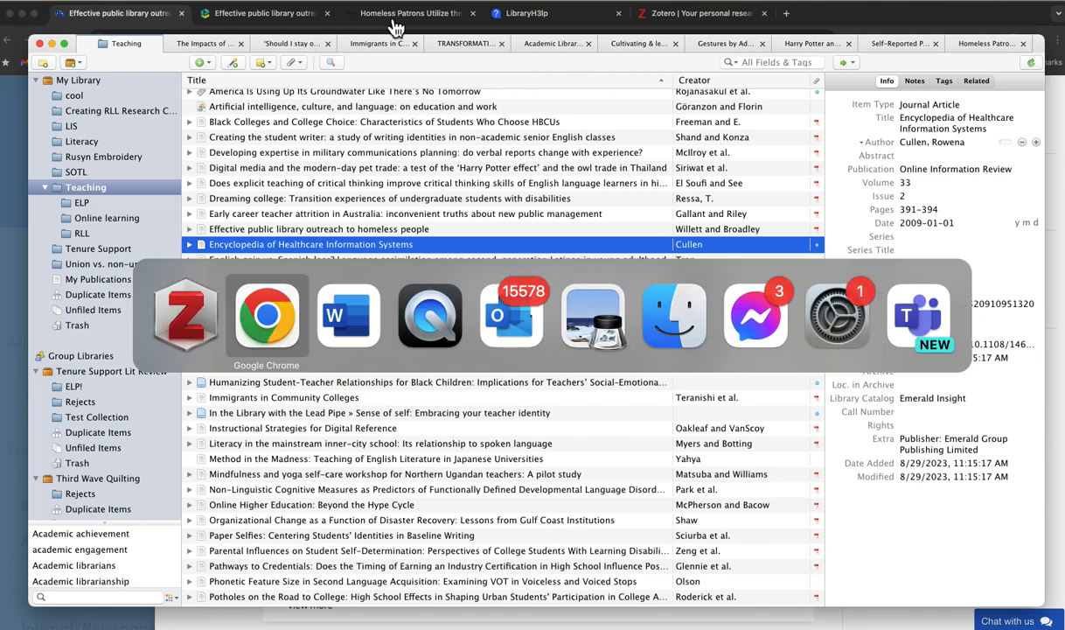
pyautogui.write('This is my first')
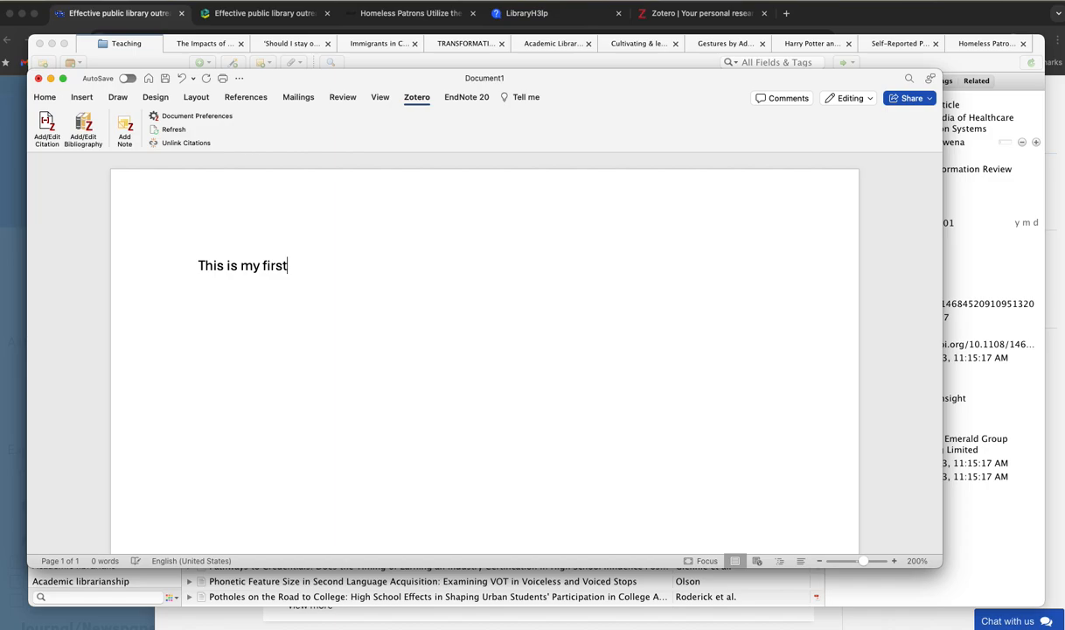
pyautogui.write(' sentence')
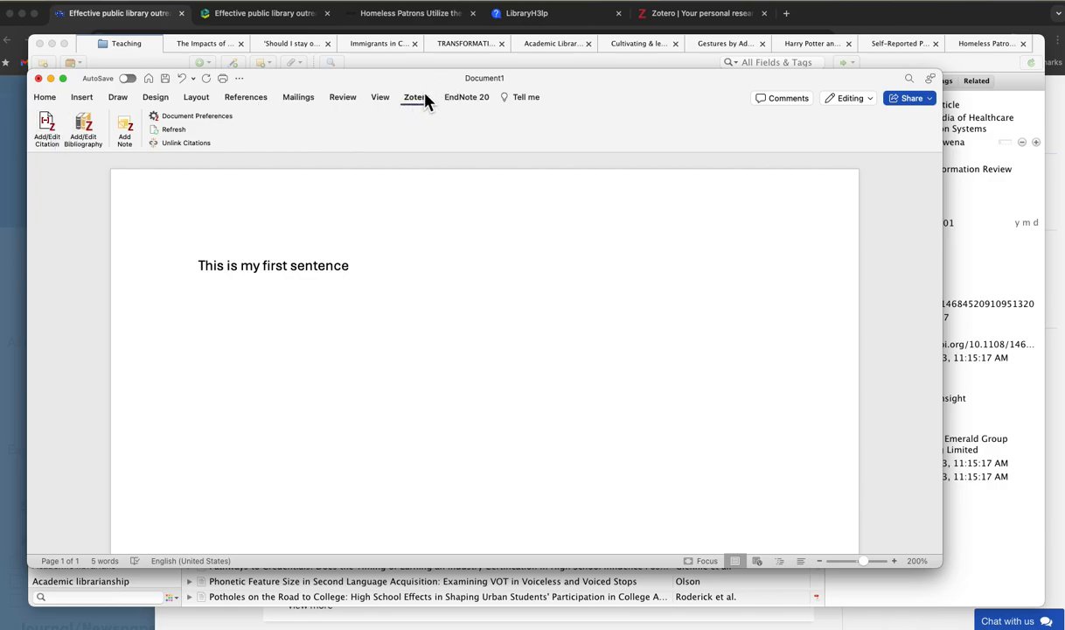
# - Insert a Zotero citation for "Encyclopedia of Healthcare Information Systems" (2009) after the first sentence, finding it by the author's surname
pyautogui.click(46, 130)
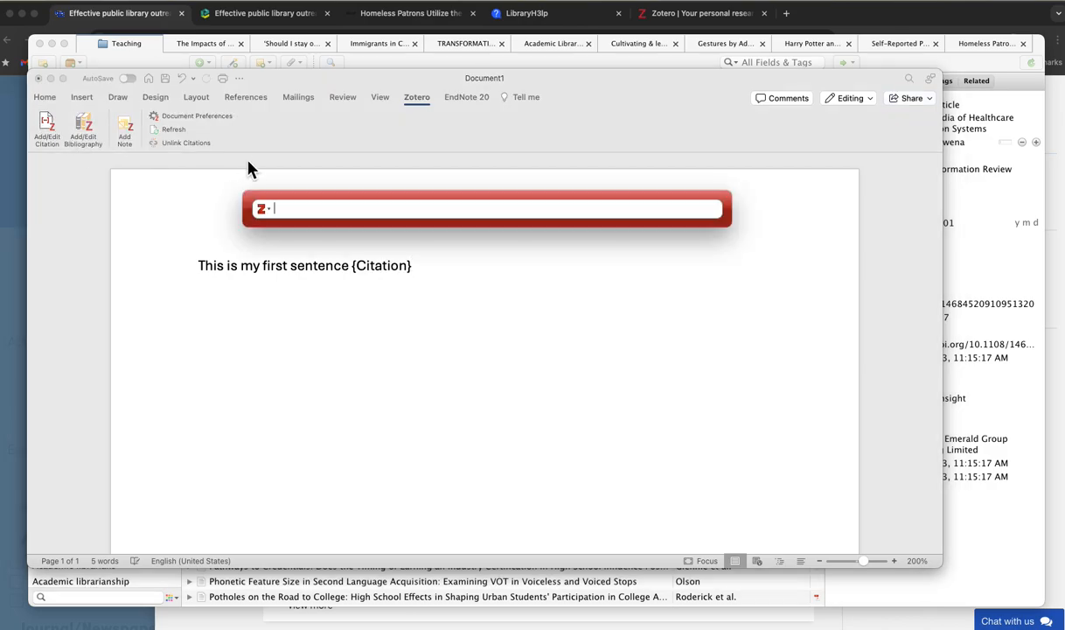
pyautogui.write('Cullen')
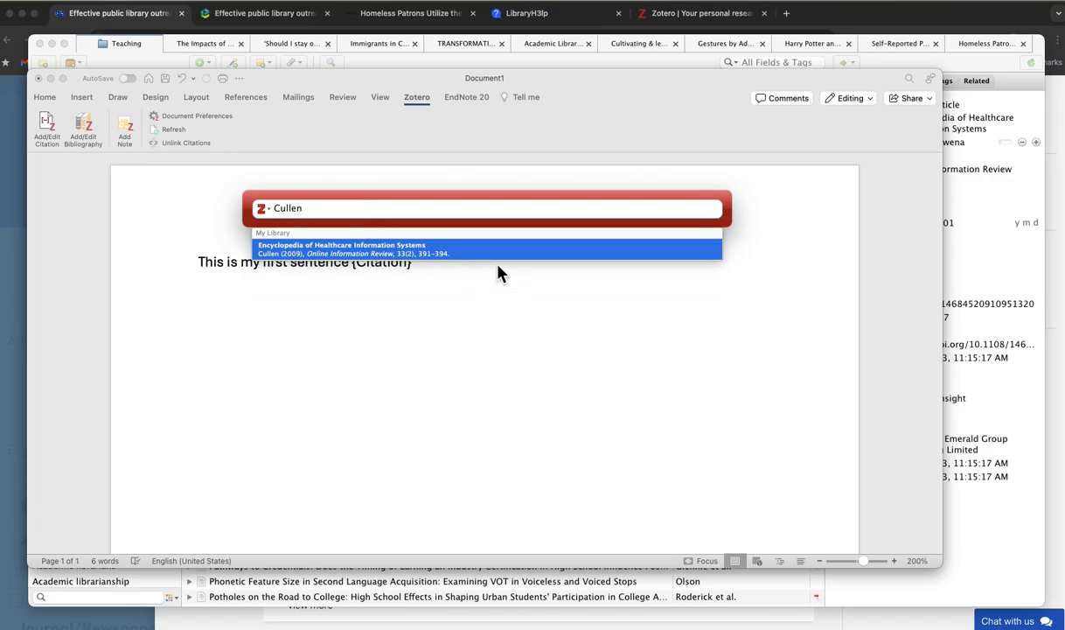
pyautogui.click(451, 249)
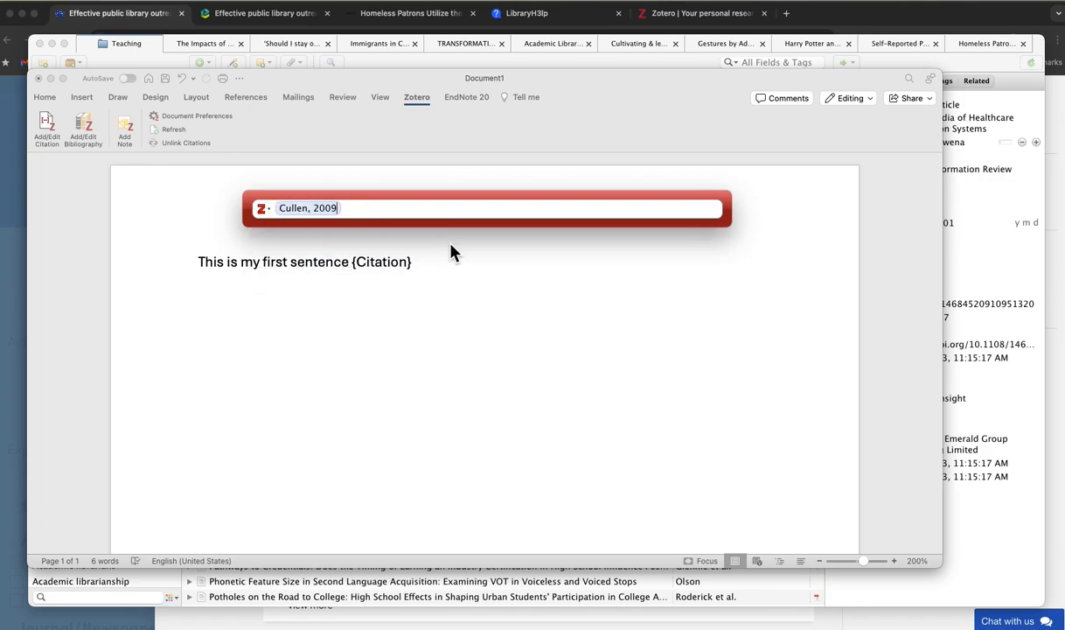
pyautogui.press('Return')
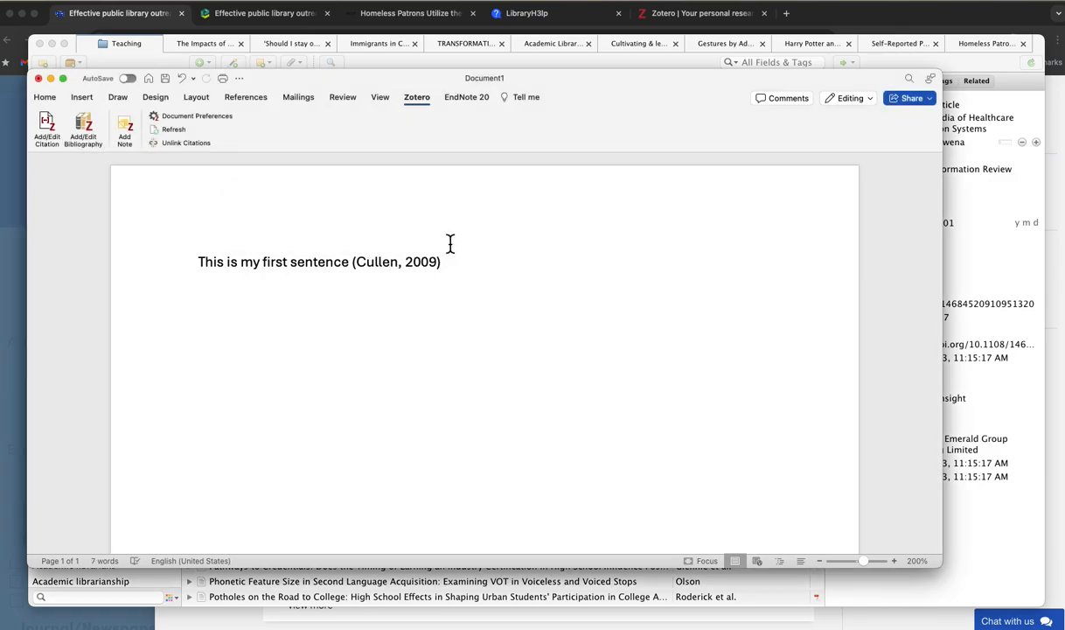
# - Continue the text with ". This is my second sentence", and look up the author of the "Homeless Patrons Utilize the Library" article in Zotero
pyautogui.write(', 2009). This is my second sentence')
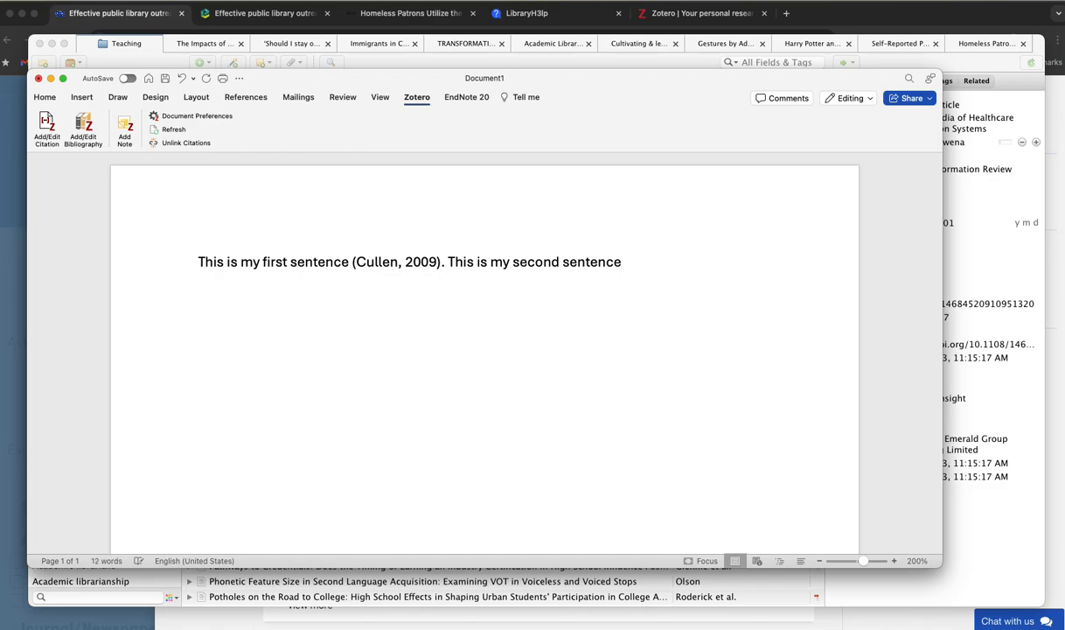
pyautogui.press('super+Tab')
pyautogui.scroll(-5, 453, 251)
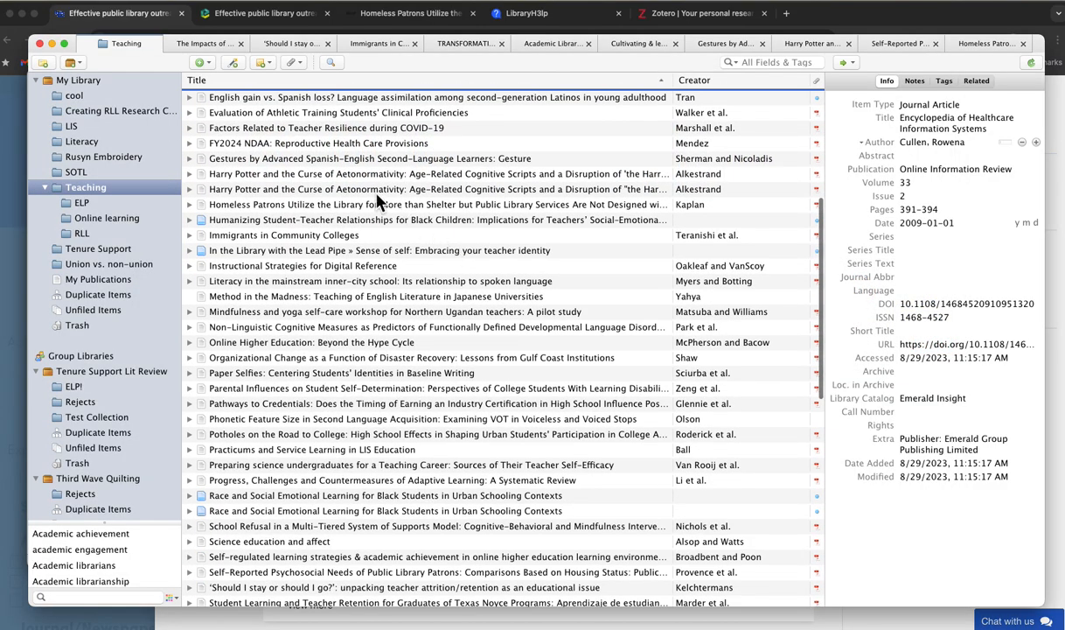
pyautogui.click(376, 207)
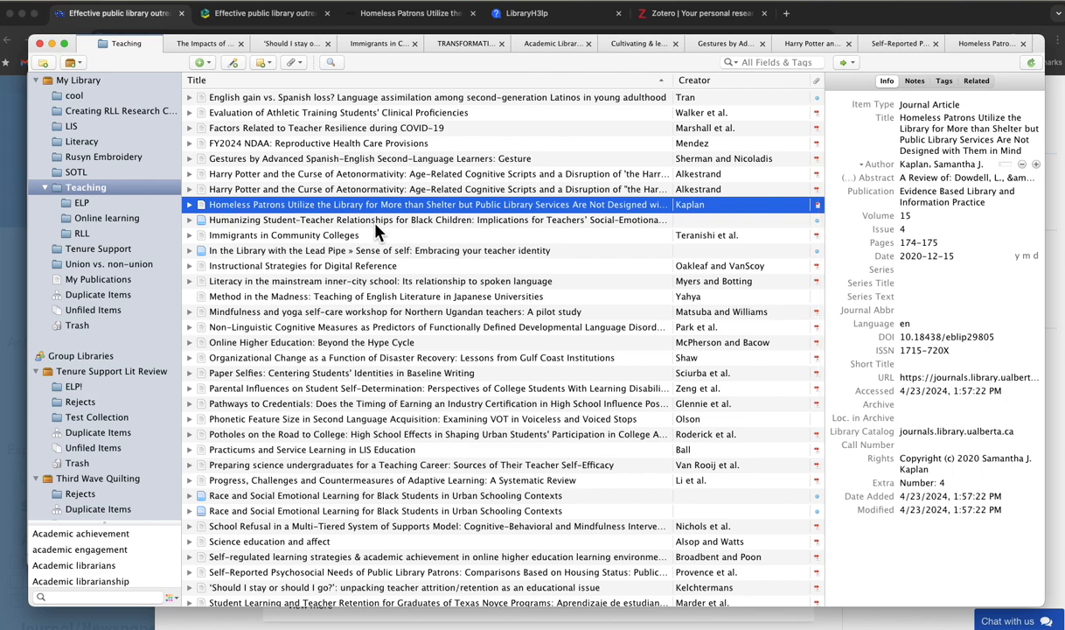
# - Back in Word, insert a Zotero citation for the 2020 "Homeless Patrons Utilize the Library" article after the second sentence
pyautogui.press('super+Tab')
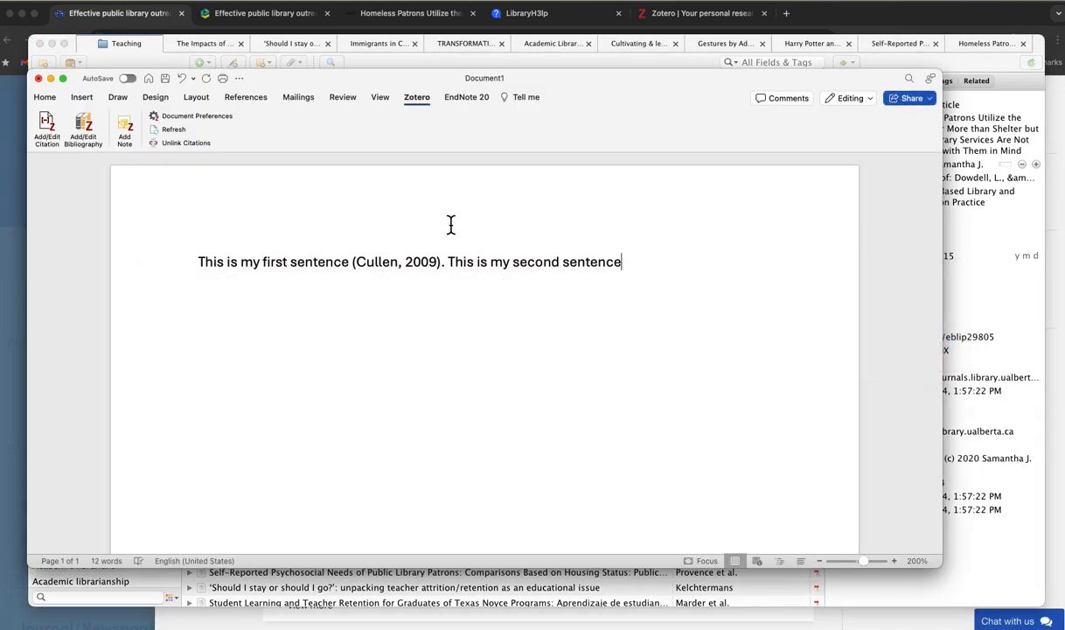
pyautogui.click(47, 131)
pyautogui.write('kaplan')
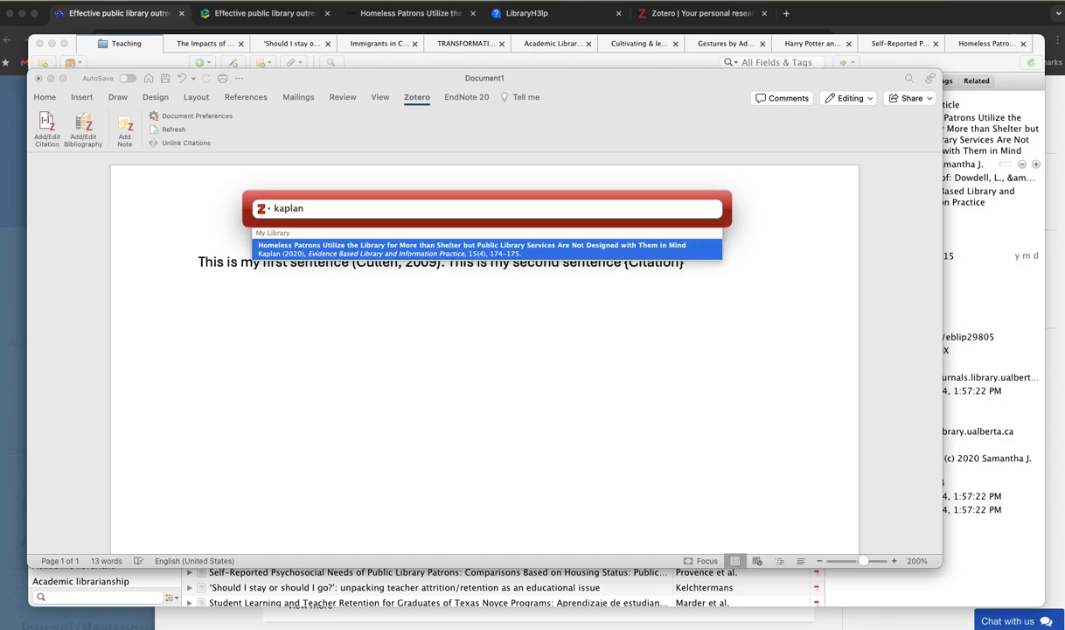
pyautogui.click(579, 251)
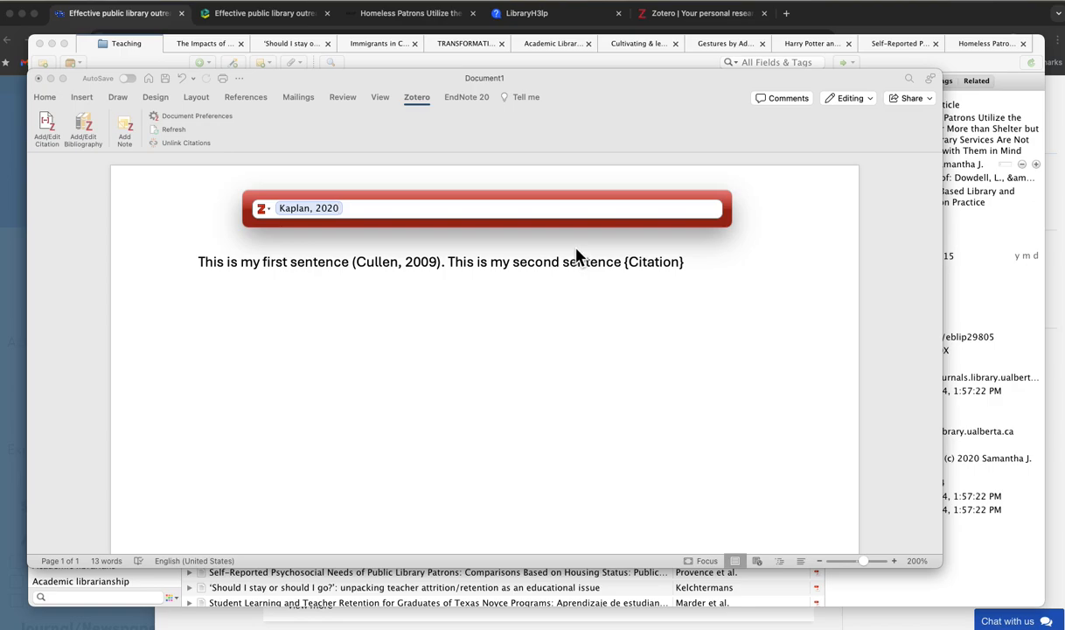
pyautogui.press('Return')
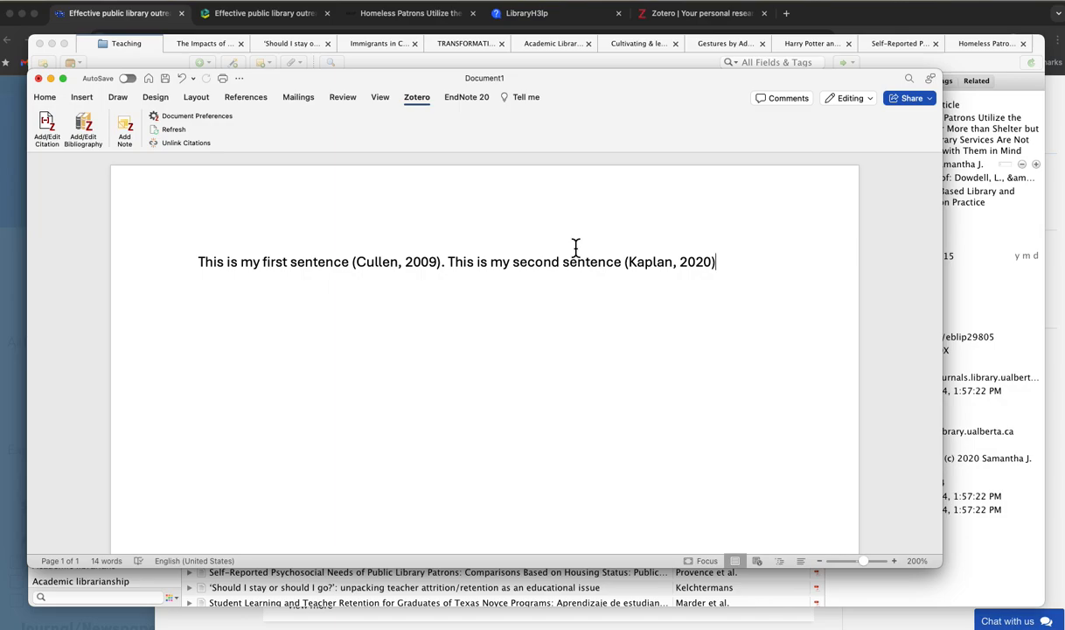
# - Leave blank lines below the sentences and insert the Zotero bibliography of the cited sources there
pyautogui.press('Return')
pyautogui.press('Return')
pyautogui.press('Return')
pyautogui.scroll(1, 588, 234)
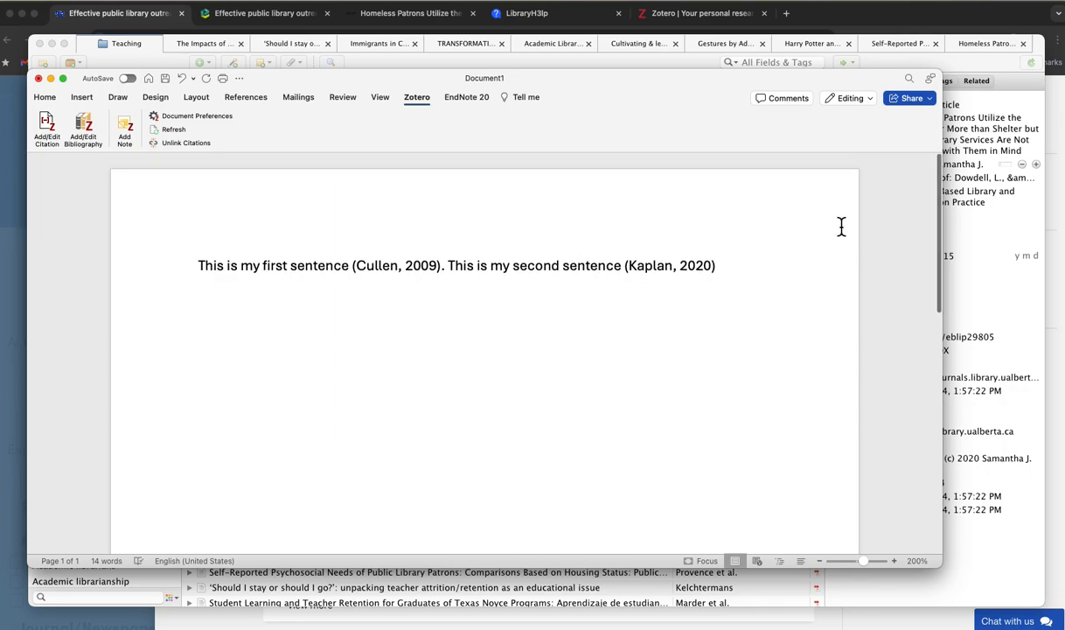
pyautogui.click(91, 121)
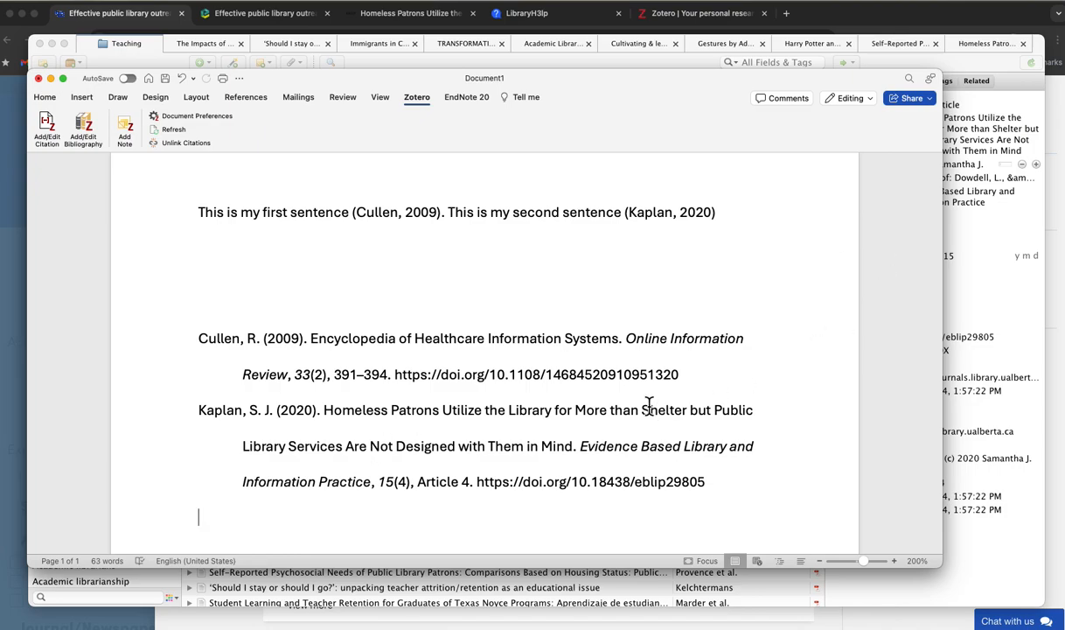
# - Continue the text after the second sentence's citation with ". The third sentence"
pyautogui.scroll(-1, 650, 405)
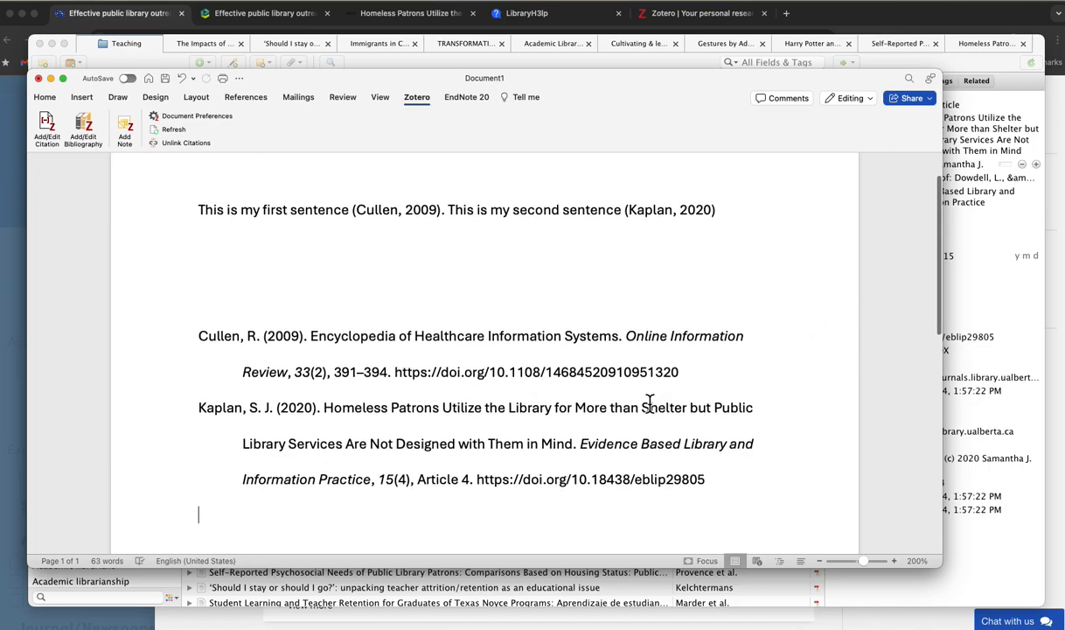
pyautogui.scroll(1, 302, 477)
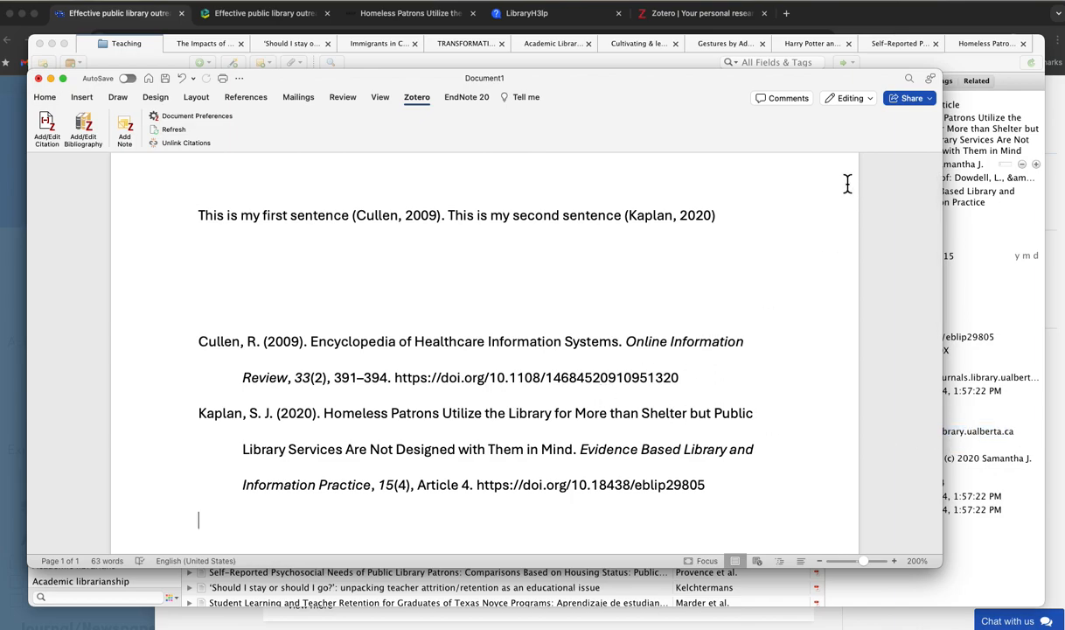
pyautogui.click(795, 217)
pyautogui.write('. This')
pyautogui.press('BackSpace')
pyautogui.press('BackSpace')
pyautogui.write('e ')
pyautogui.write('third sene')
pyautogui.press('BackSpace')
pyautogui.write('tence')
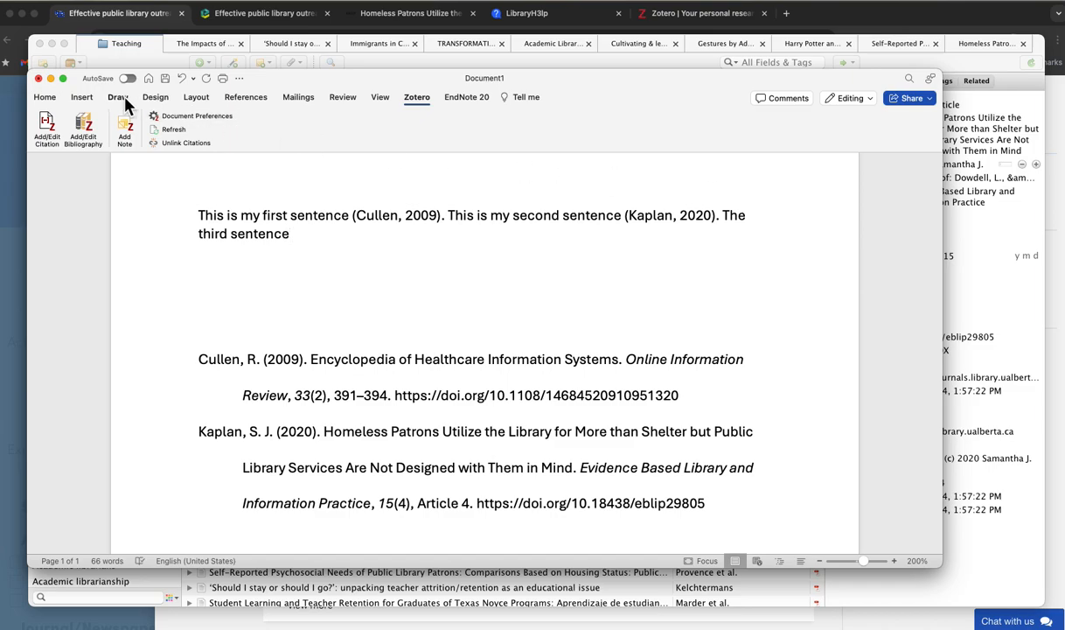
# - Insert a Zotero citation for "Community College Students' Perceptions of Their Information Literacy Needs" (2022) after the third sentence, finding it by a co-author's surname
pyautogui.click(47, 125)
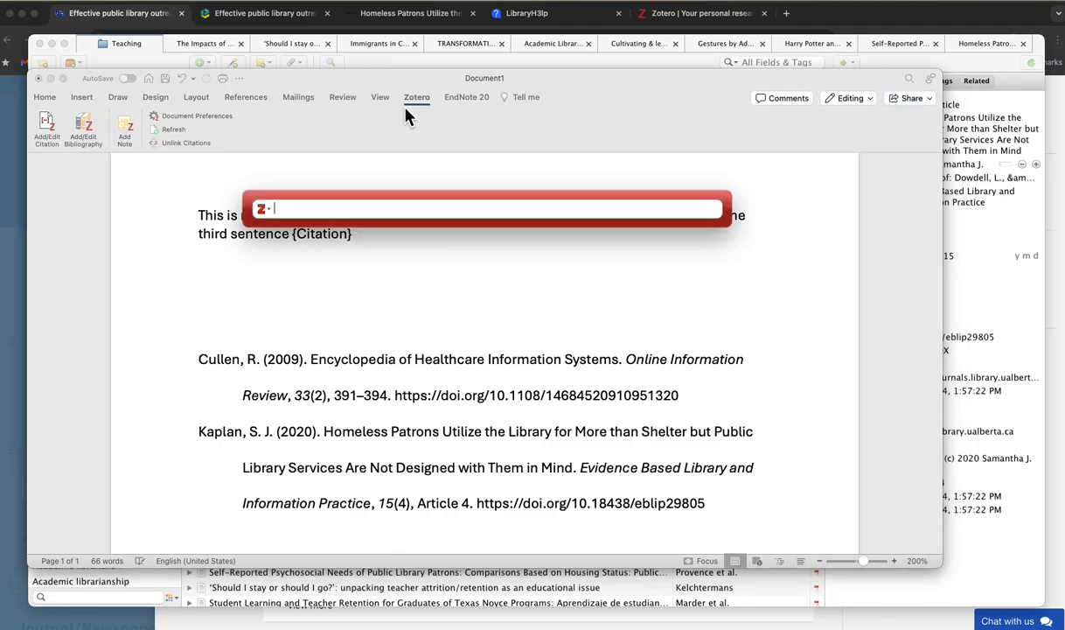
pyautogui.write('julien')
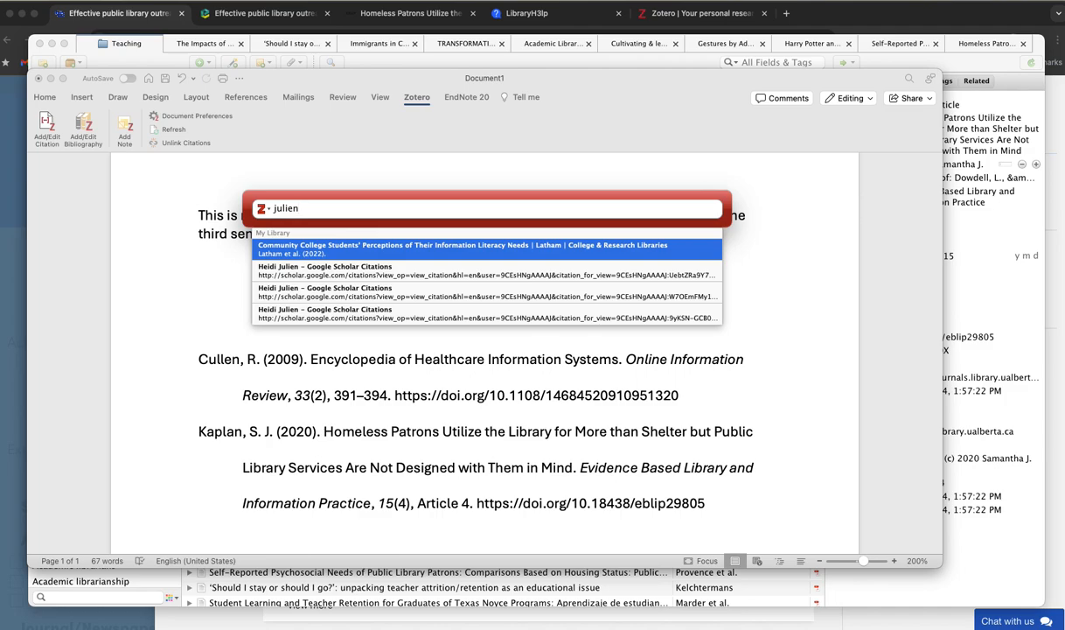
pyautogui.press('Return')
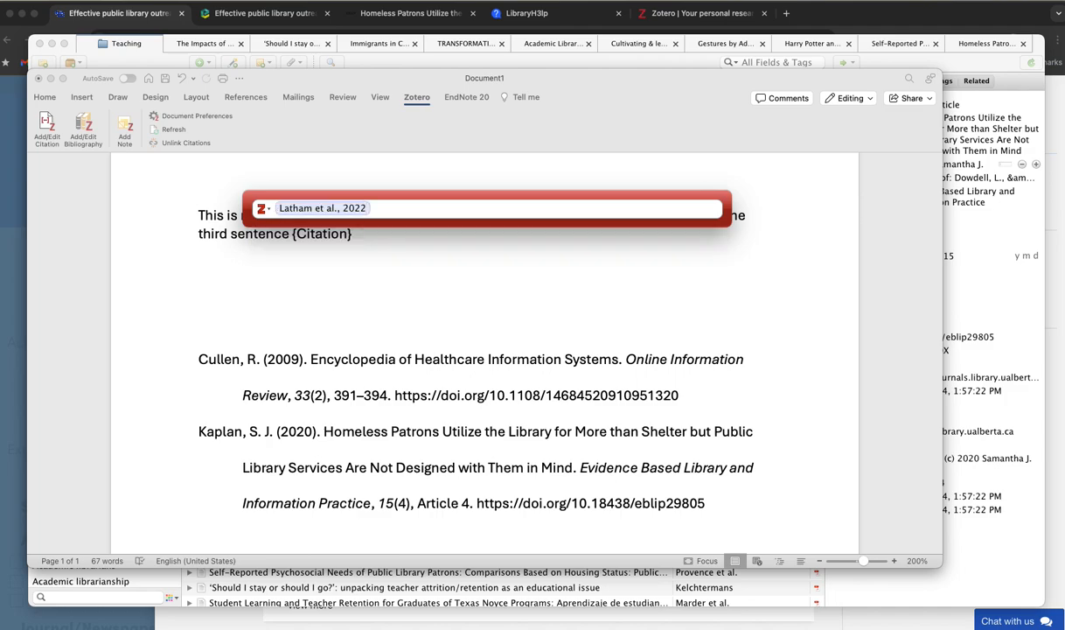
pyautogui.press('Return')
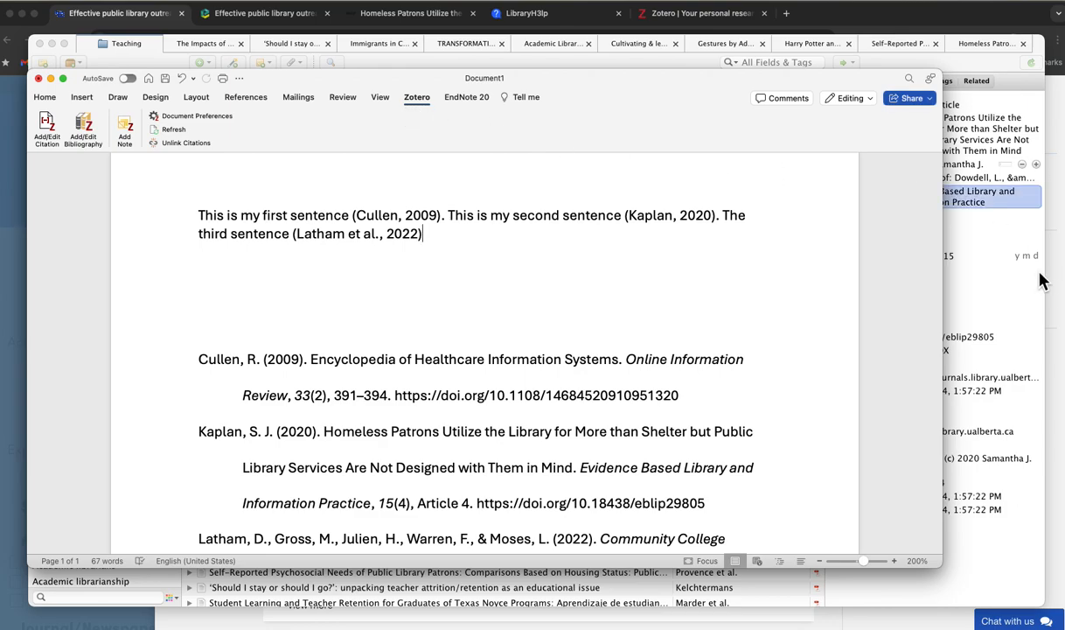
# - In Zotero, examine the author details of "Instructional Strategies for Digital Reference" and "Paper Selfies: Centering Students' Identities in Baseline Writing"
pyautogui.click(1032, 270)
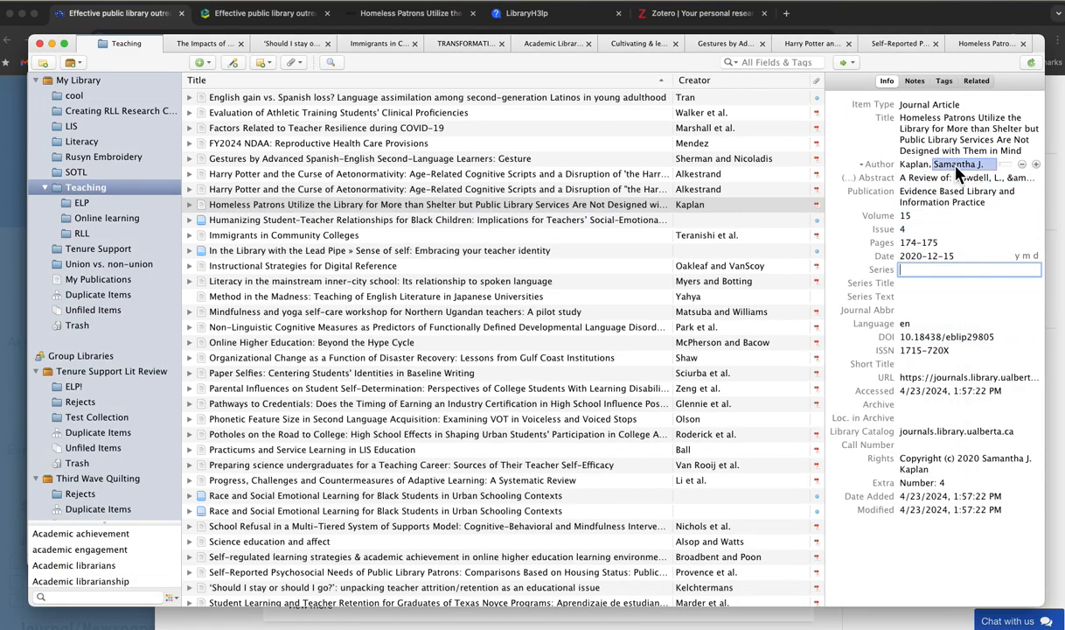
pyautogui.click(742, 269)
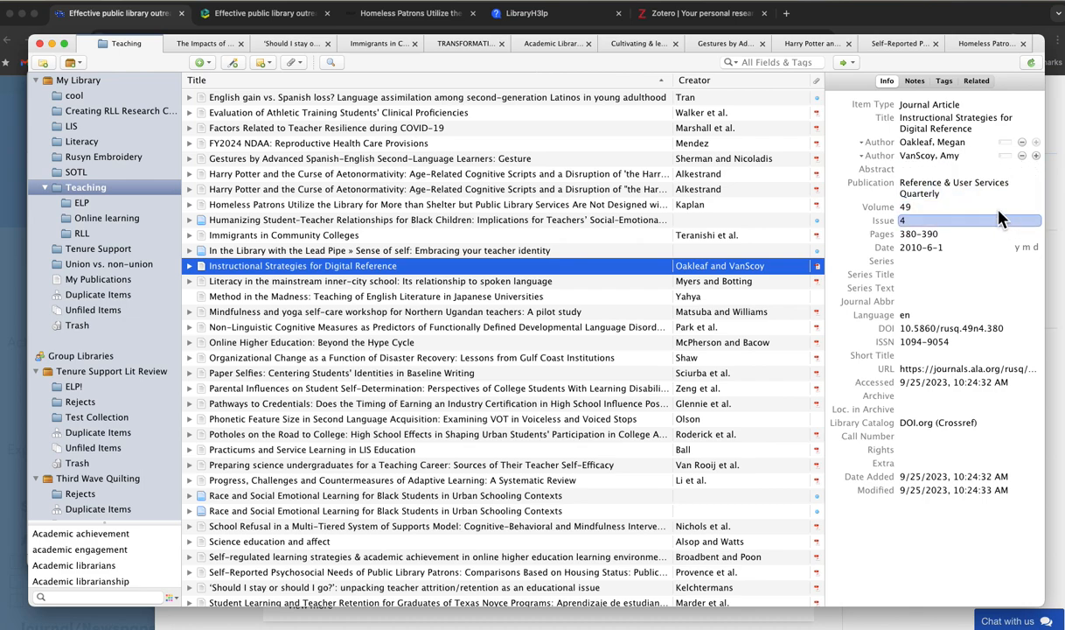
pyautogui.click(932, 143)
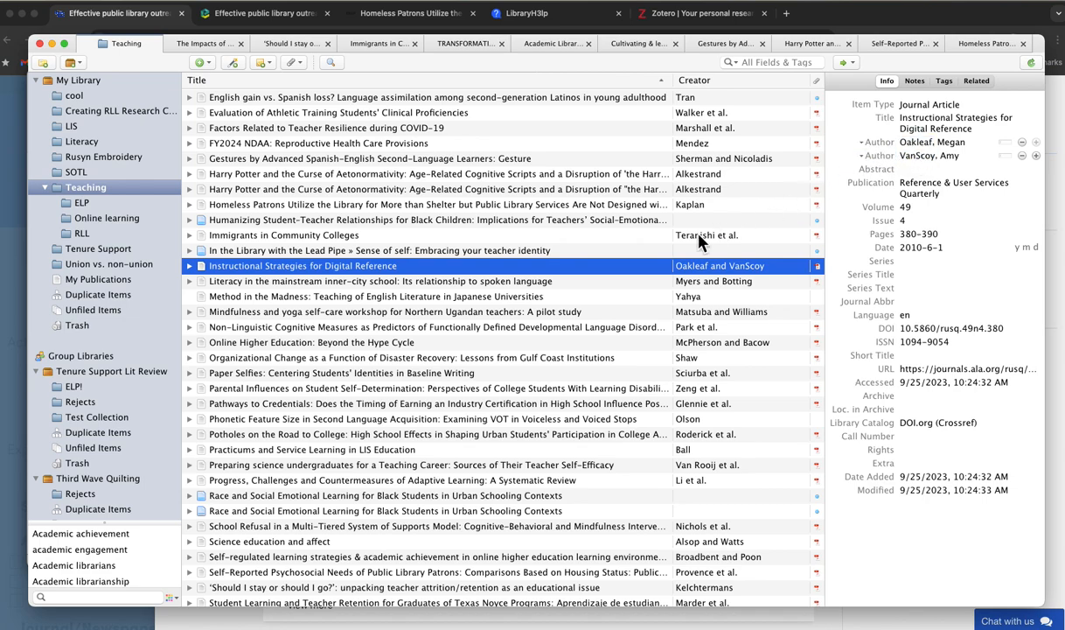
pyautogui.click(745, 377)
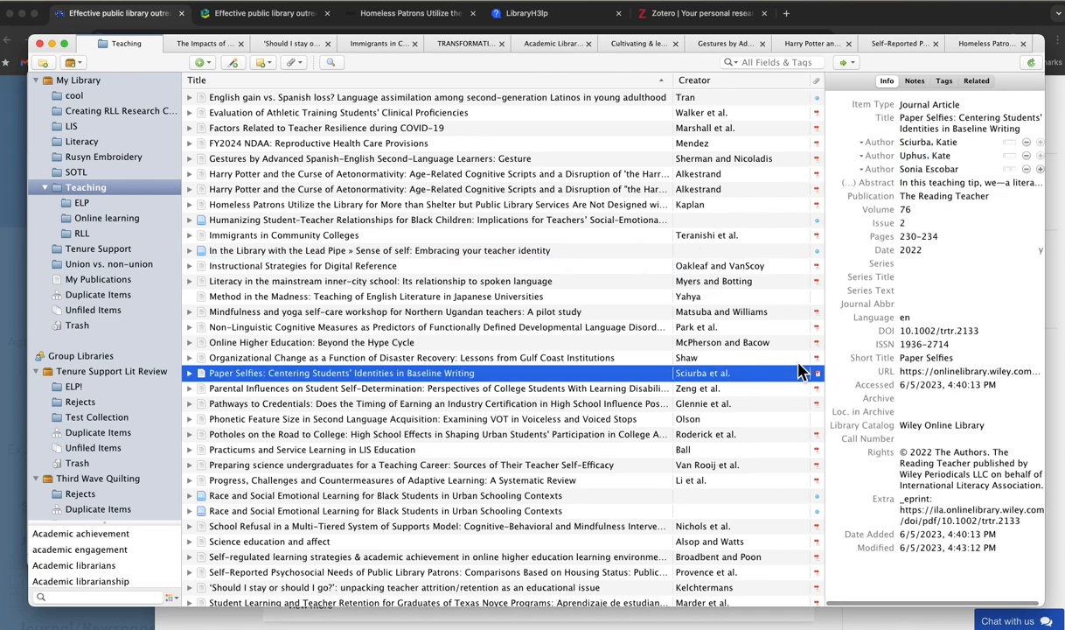
pyautogui.scroll(2, 772, 570)
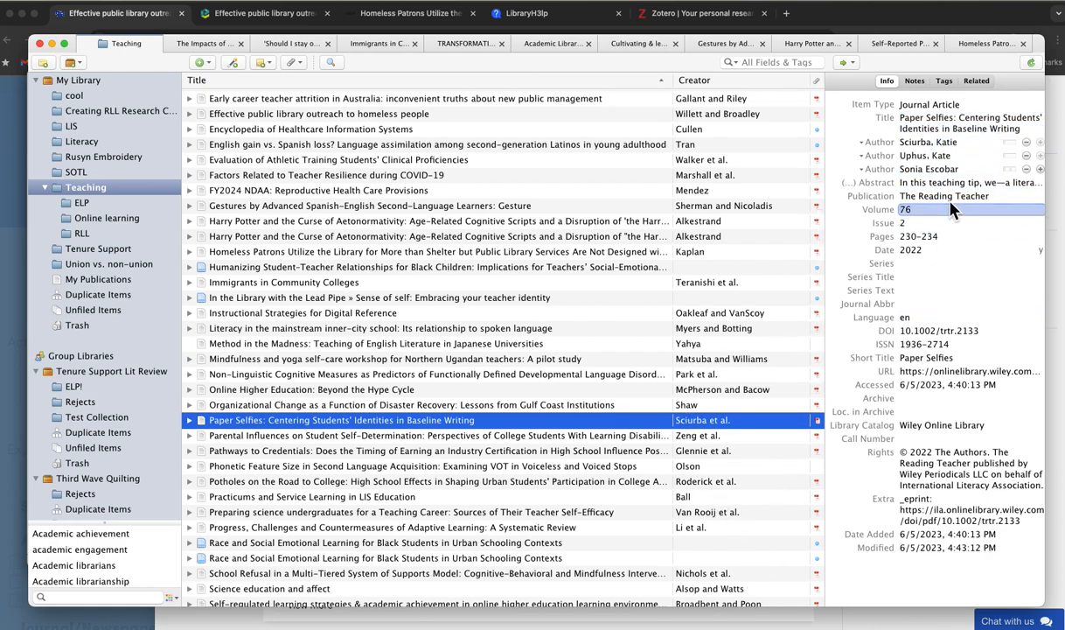
# - Back in Word, review the third sentence's citation and the matching 2022 entry at the end of the bibliography
pyautogui.press('super+Tab')
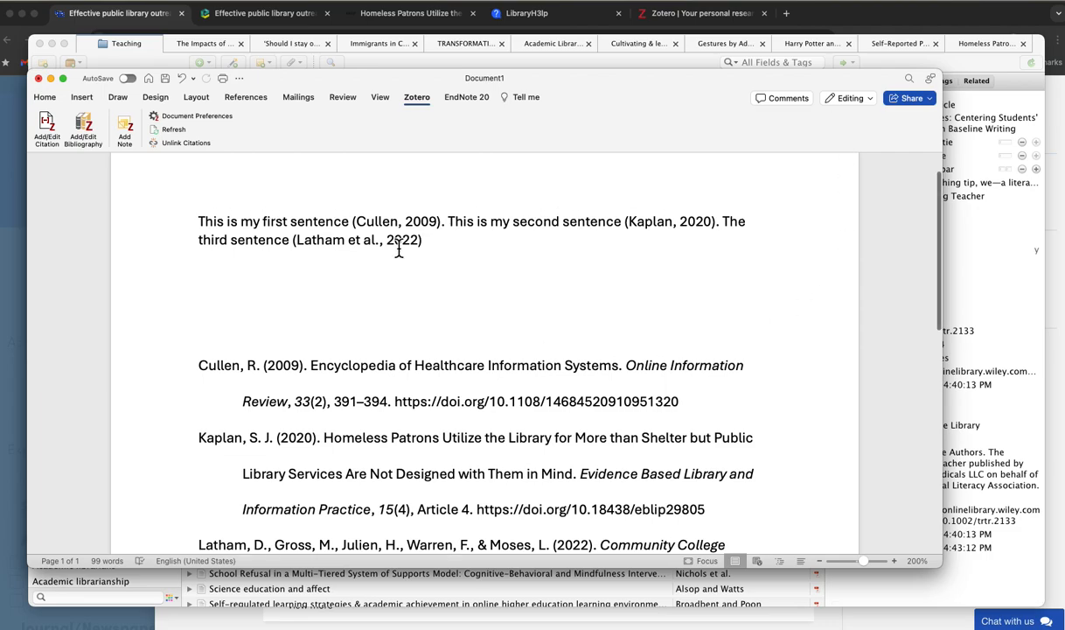
pyautogui.scroll(-1, 403, 254)
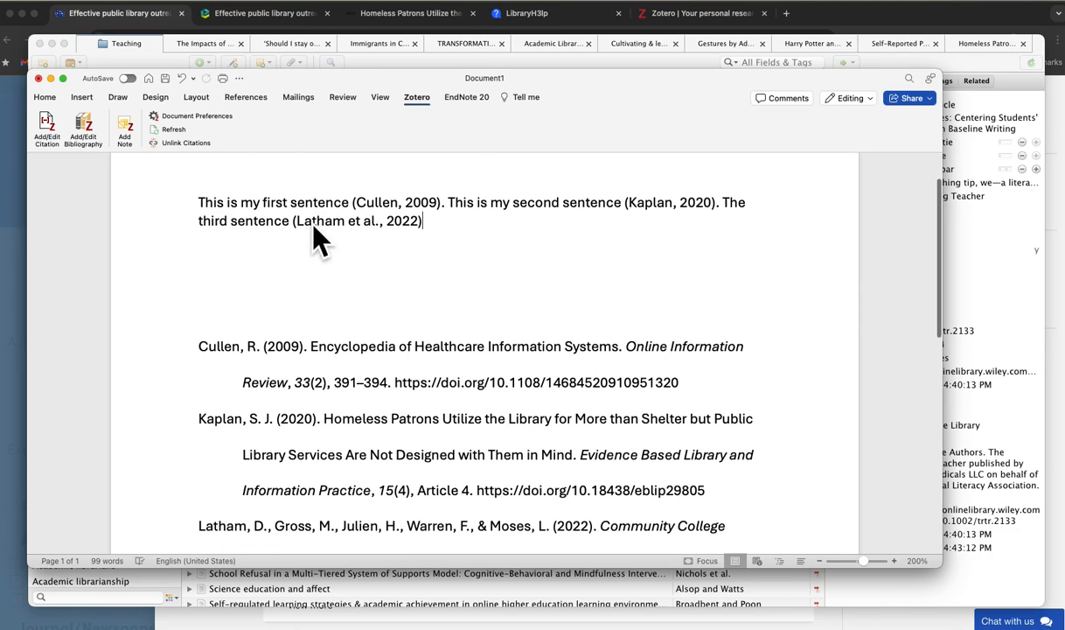
pyautogui.scroll(1, 357, 242)
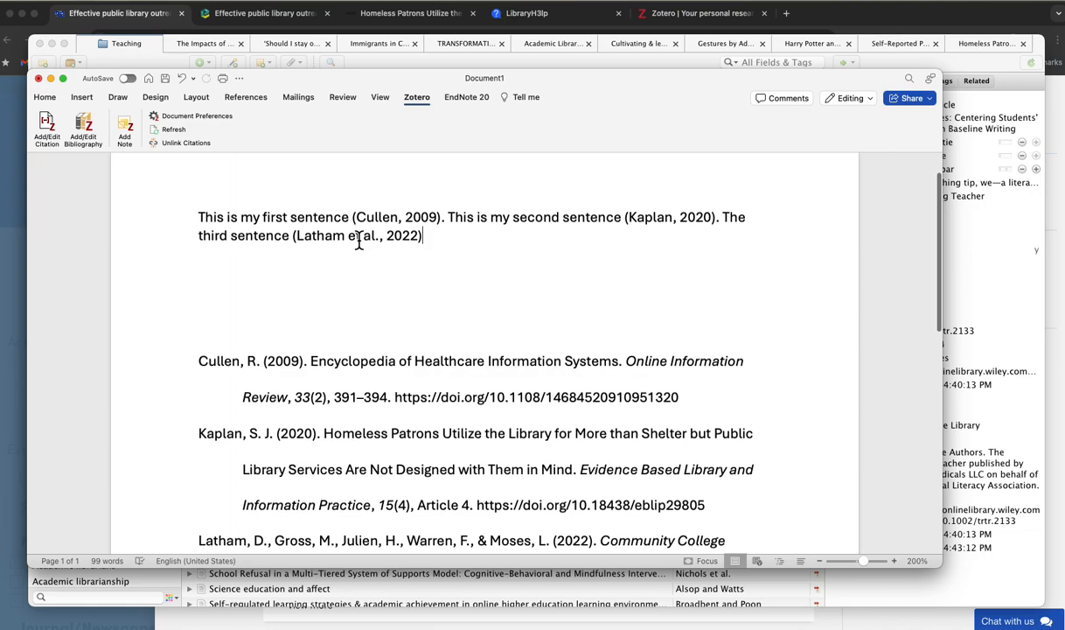
pyautogui.scroll(-1, 358, 241)
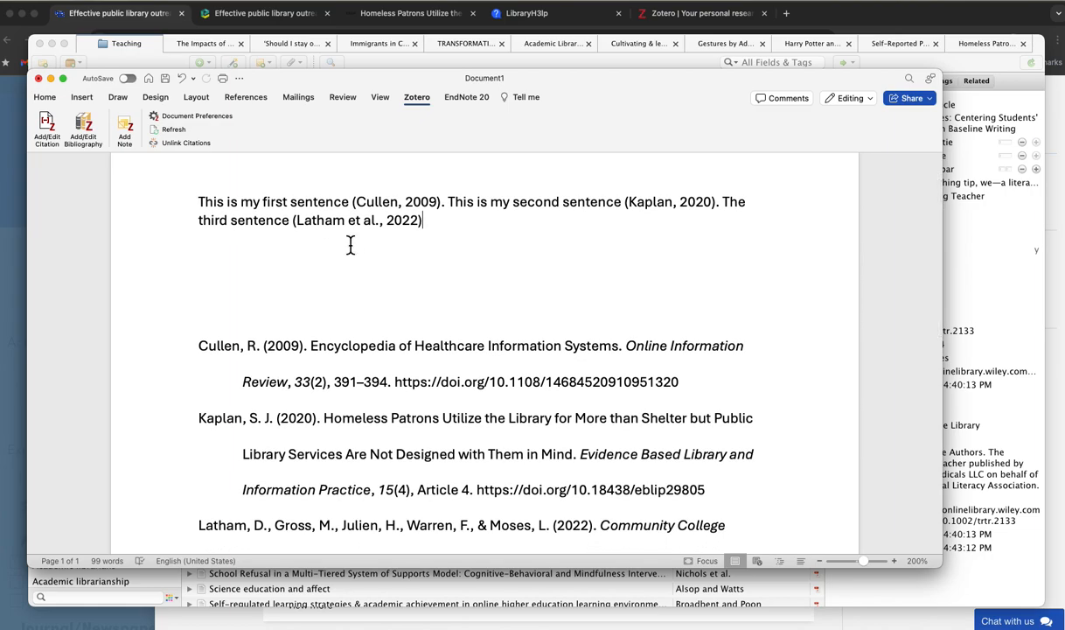
pyautogui.scroll(-1, 342, 249)
pyautogui.scroll(-2, 367, 297)
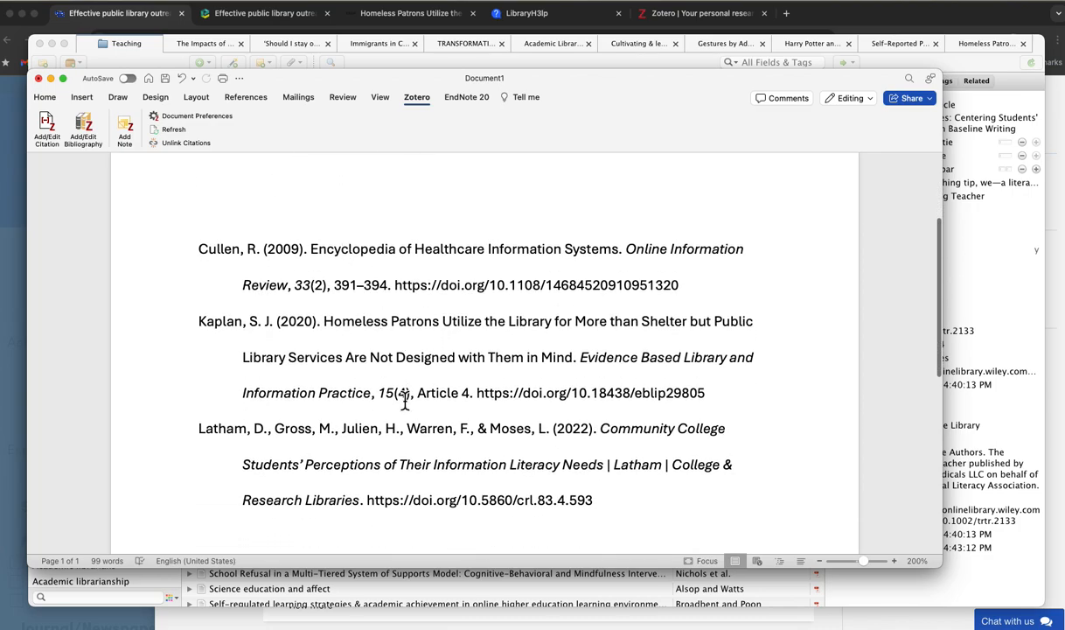
pyautogui.scroll(-1, 406, 442)
pyautogui.scroll(-2, 407, 443)
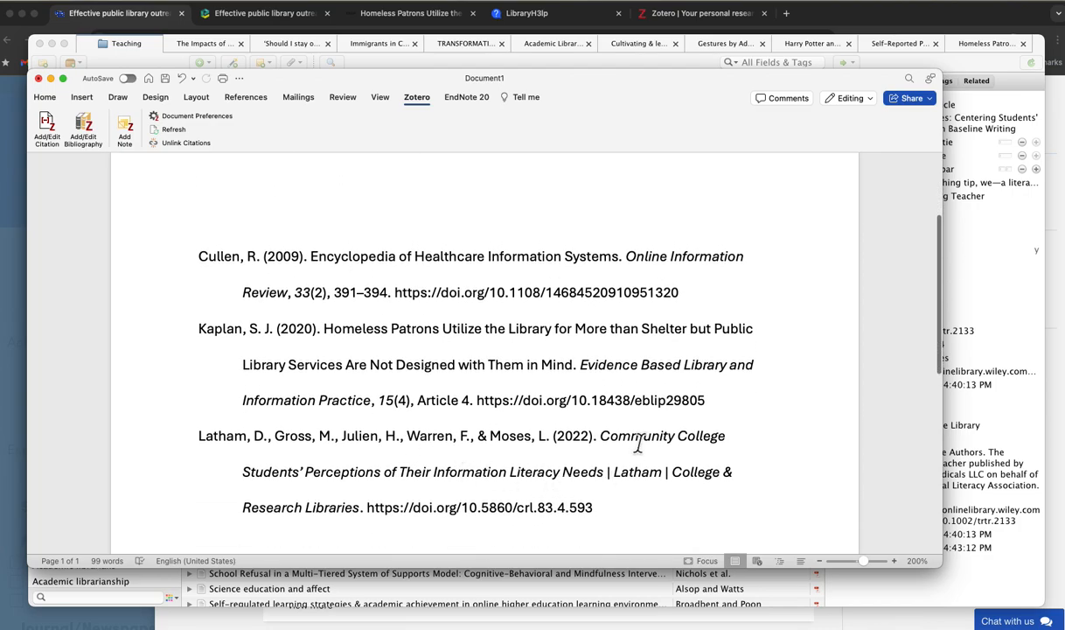
pyautogui.scroll(-3, 638, 442)
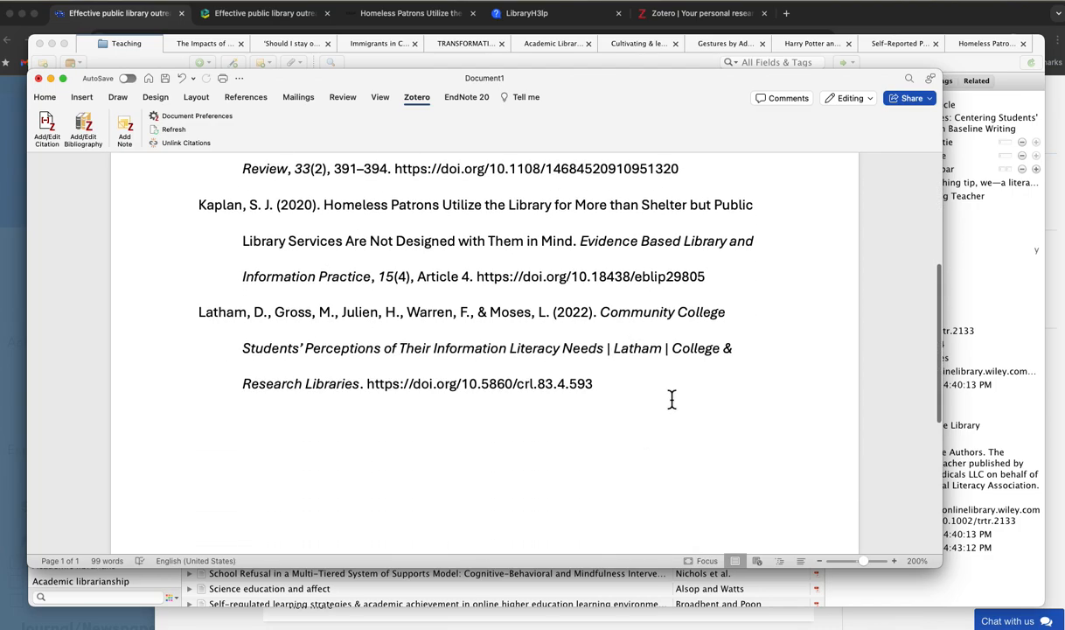
# - Switch to Chrome, leave the current article record, and open the "I feel at home: Perspectives of homeless library customers" record from the library search results
pyautogui.press('super+Tab')
pyautogui.press('super+Tab')
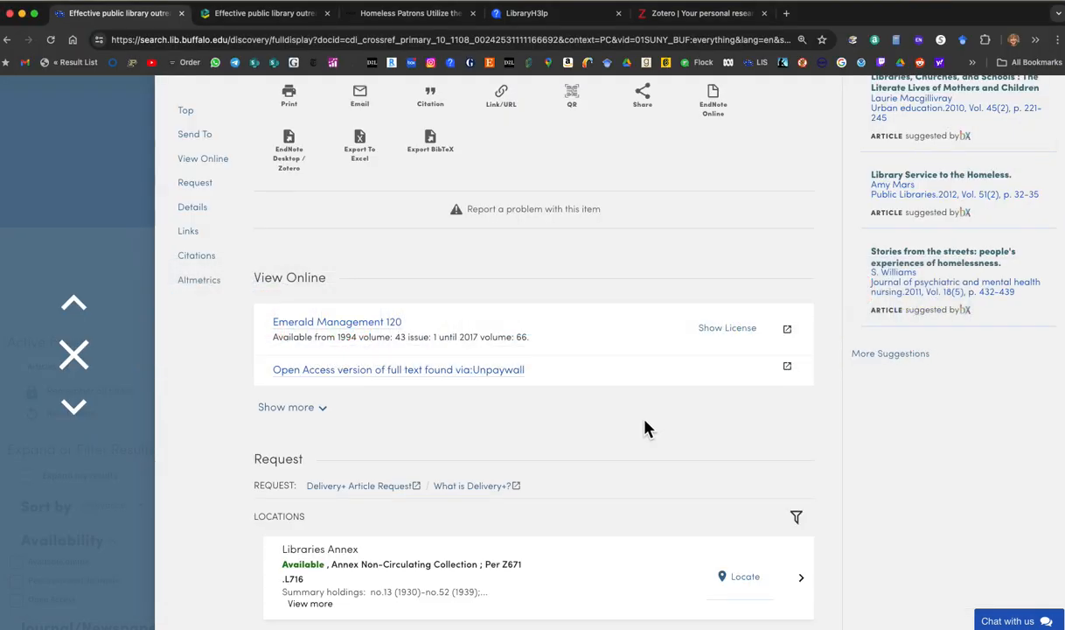
pyautogui.scroll(-1, 642, 429)
pyautogui.click(74, 354)
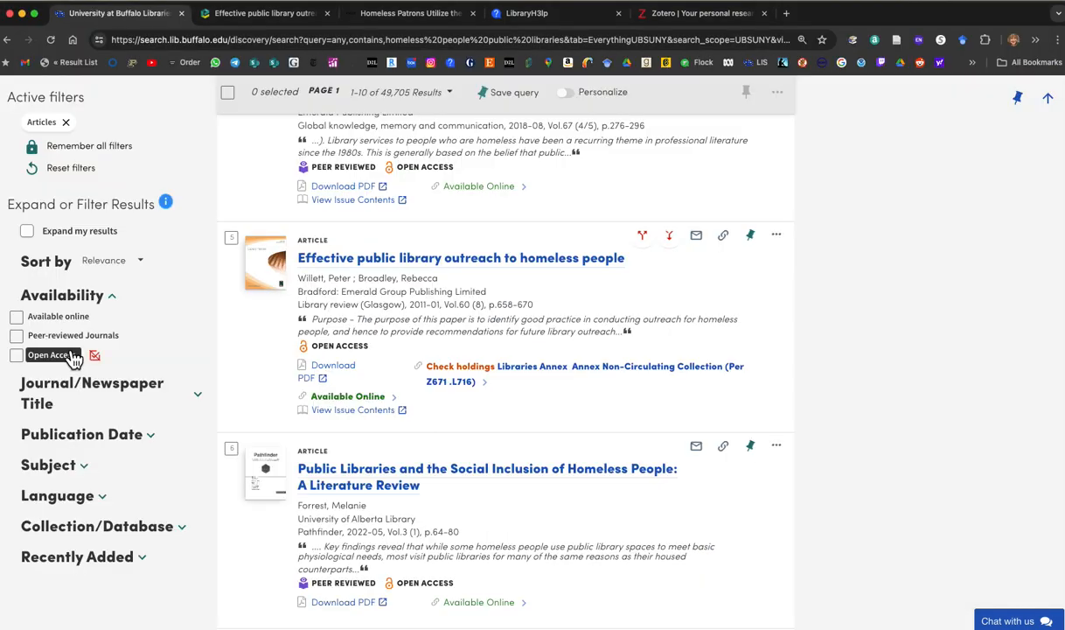
pyautogui.scroll(-5, 673, 322)
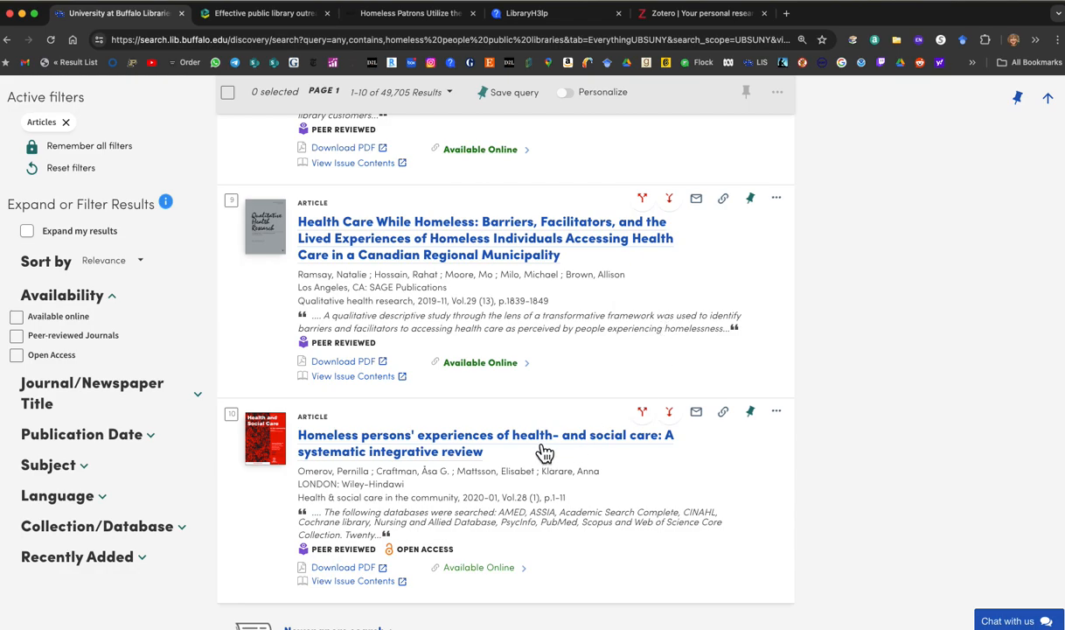
pyautogui.scroll(2, 538, 400)
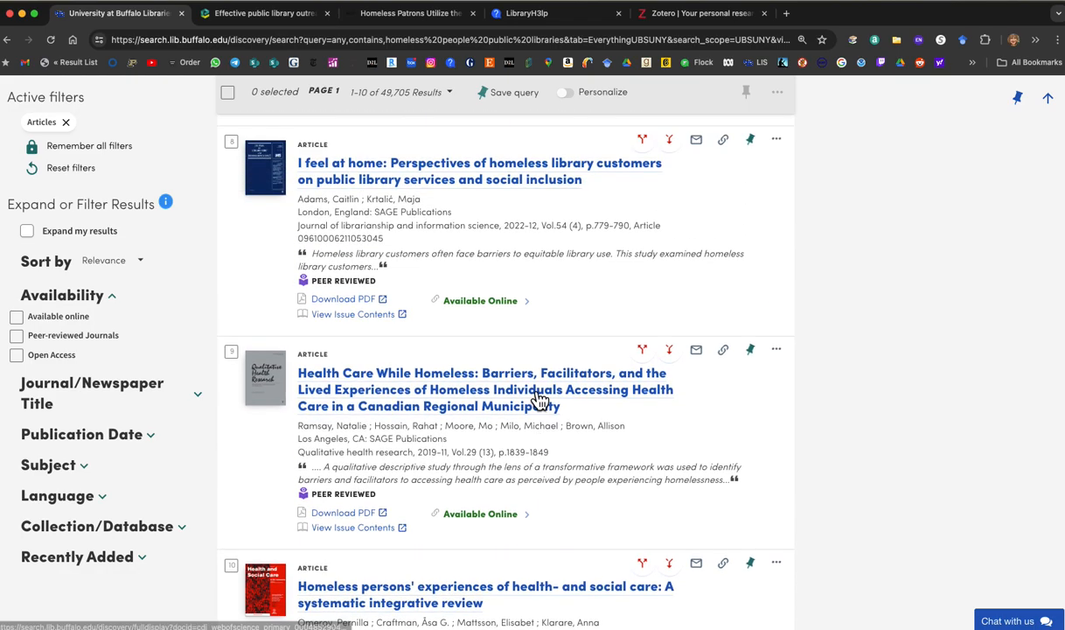
pyautogui.scroll(1, 539, 399)
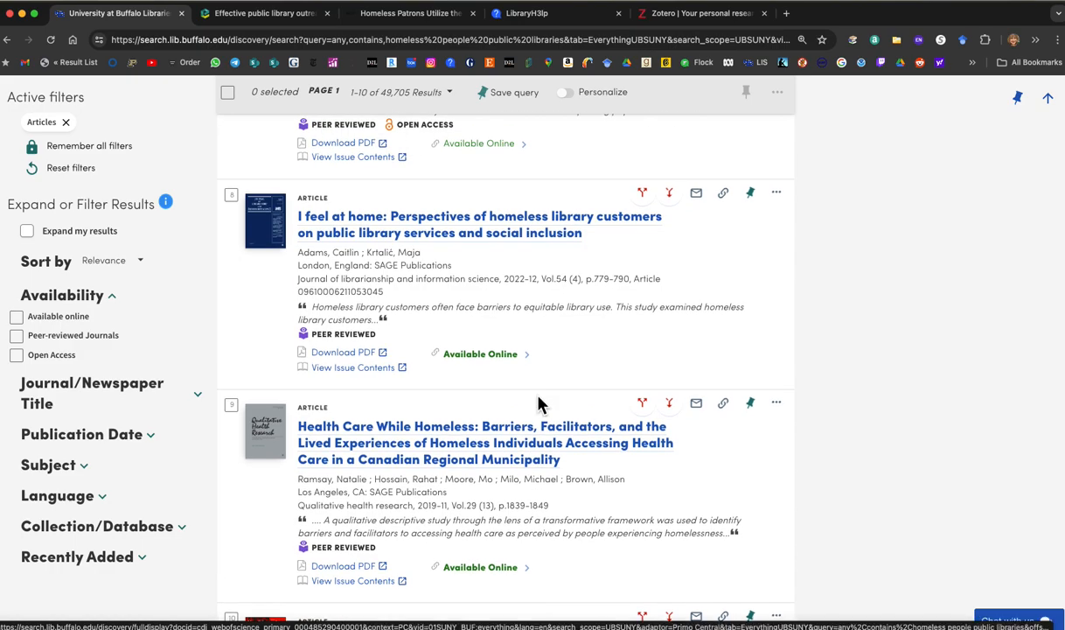
pyautogui.click(371, 225)
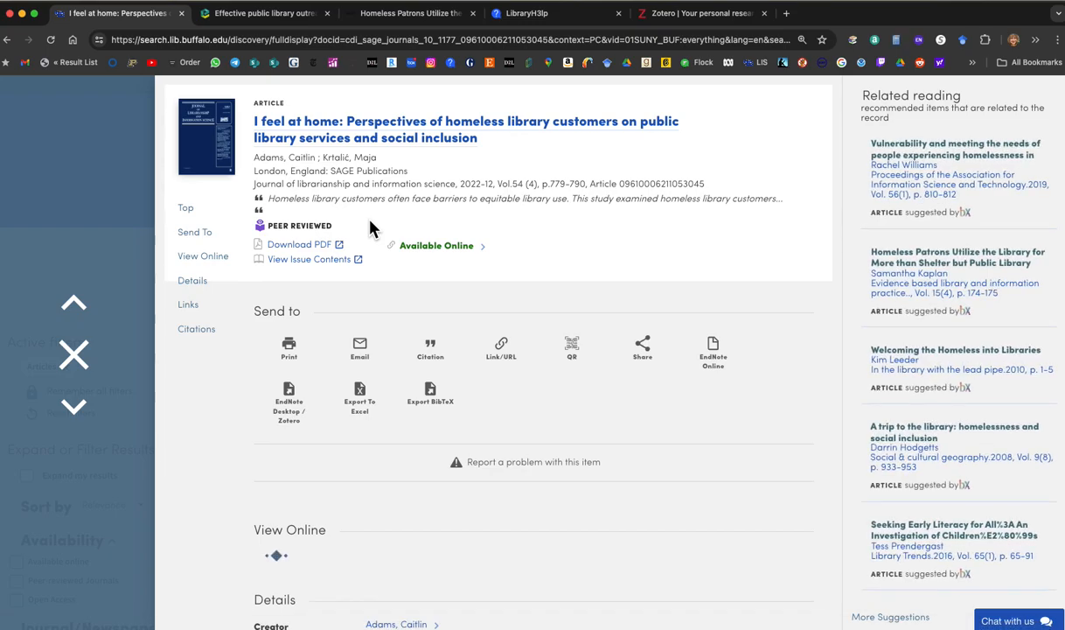
# - Open the article's full text through SAGE Complete and save it with its PDF to the Teaching collection using the Zotero Connector
pyautogui.scroll(-4, 385, 433)
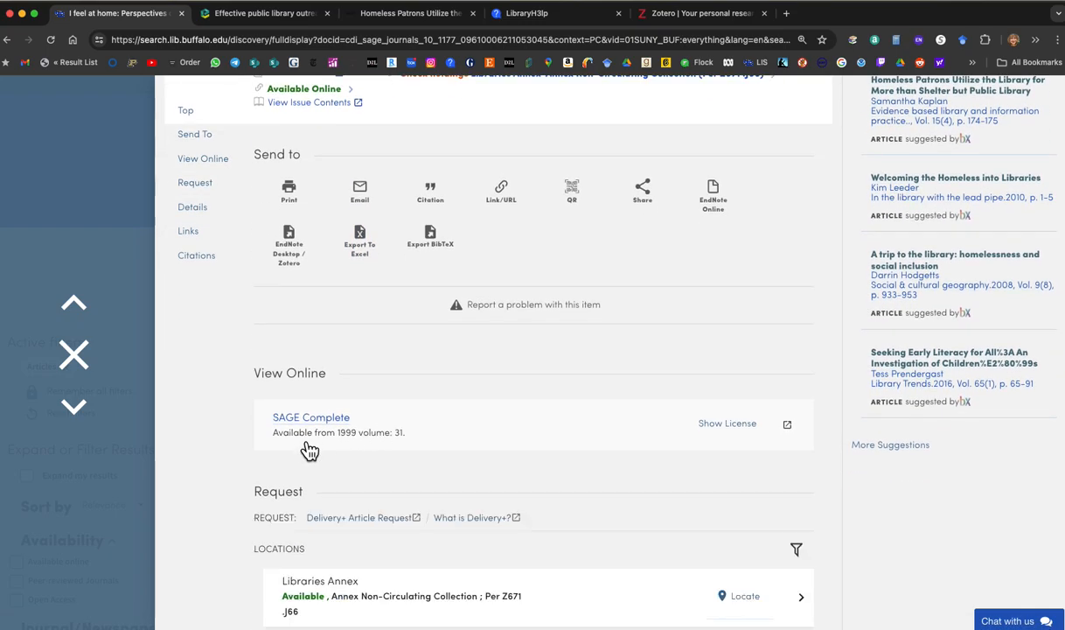
pyautogui.click(312, 420)
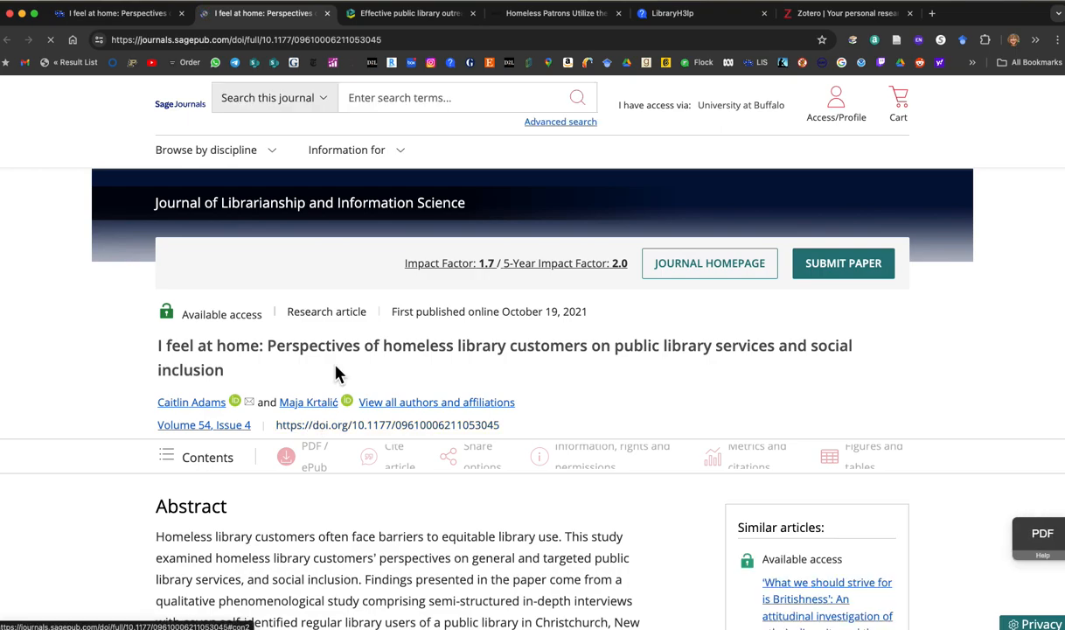
pyautogui.scroll(-5, 526, 458)
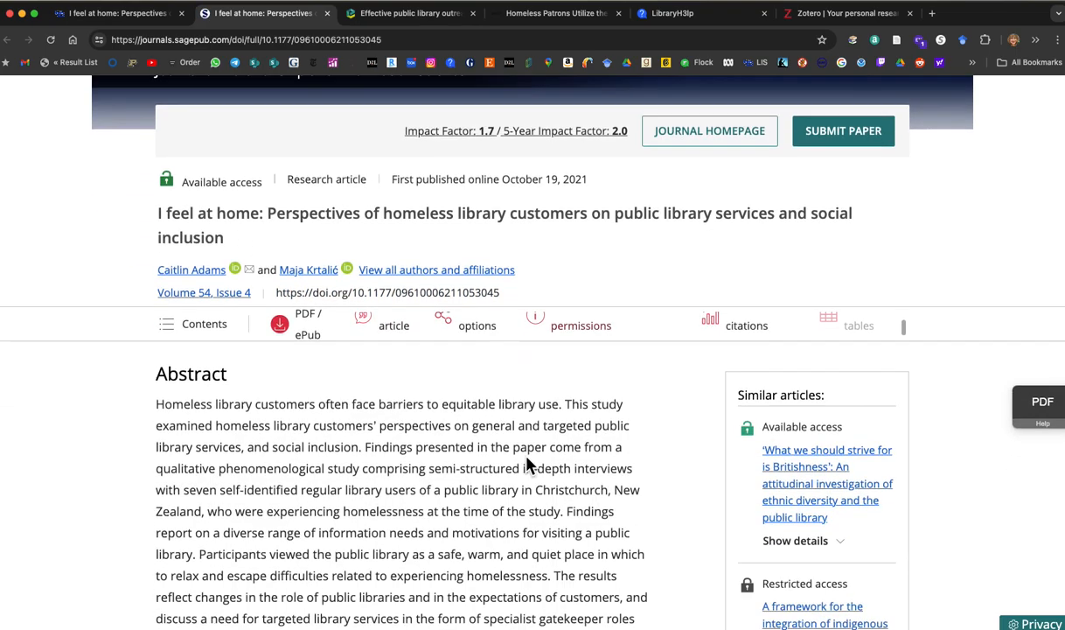
pyautogui.scroll(6, 526, 450)
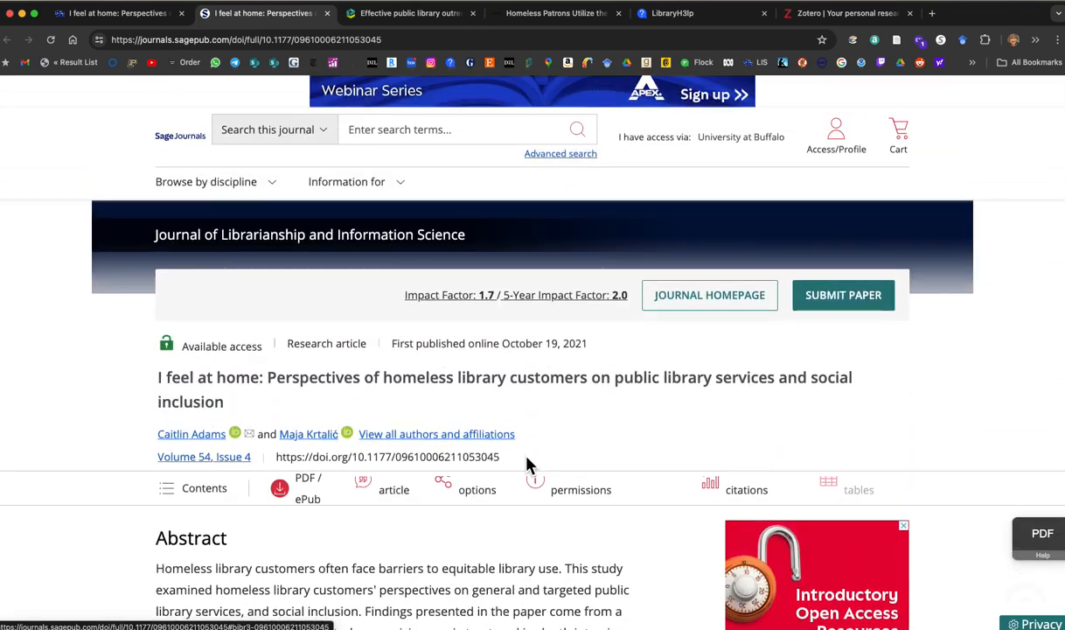
pyautogui.click(897, 40)
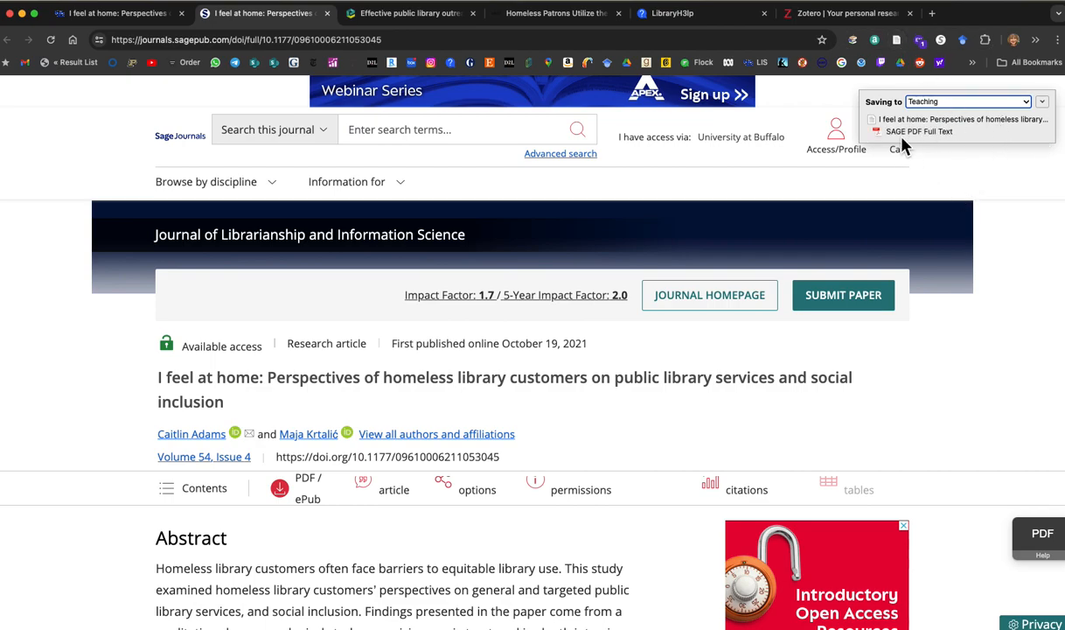
# - Switch to Zotero and check the details of the newly saved "I feel at home" article in the Teaching collection
pyautogui.press('super+Tab')
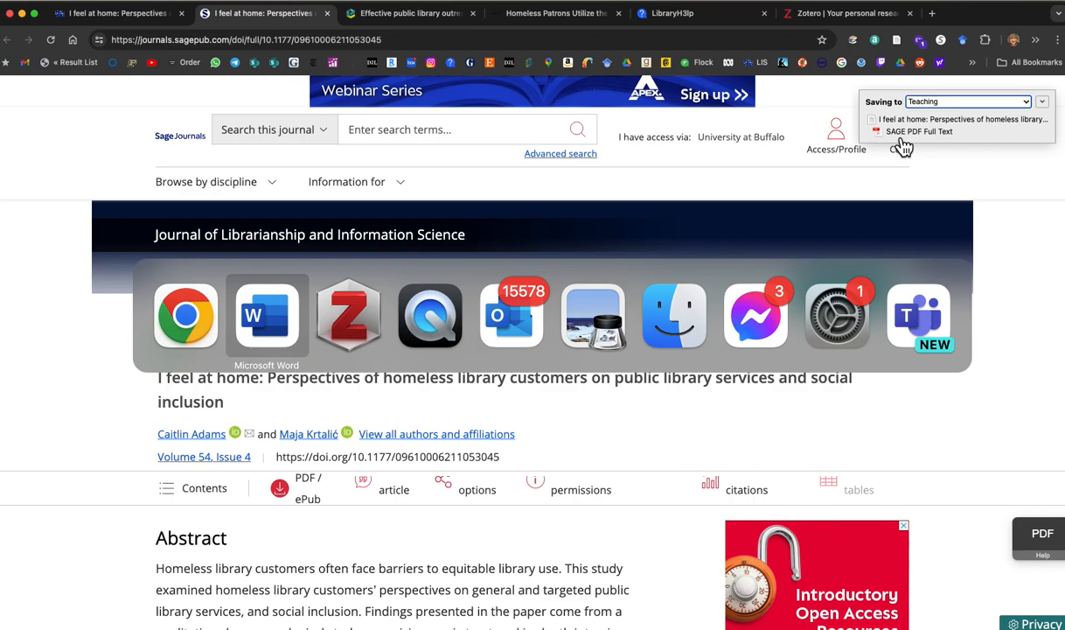
pyautogui.press('super+Tab')
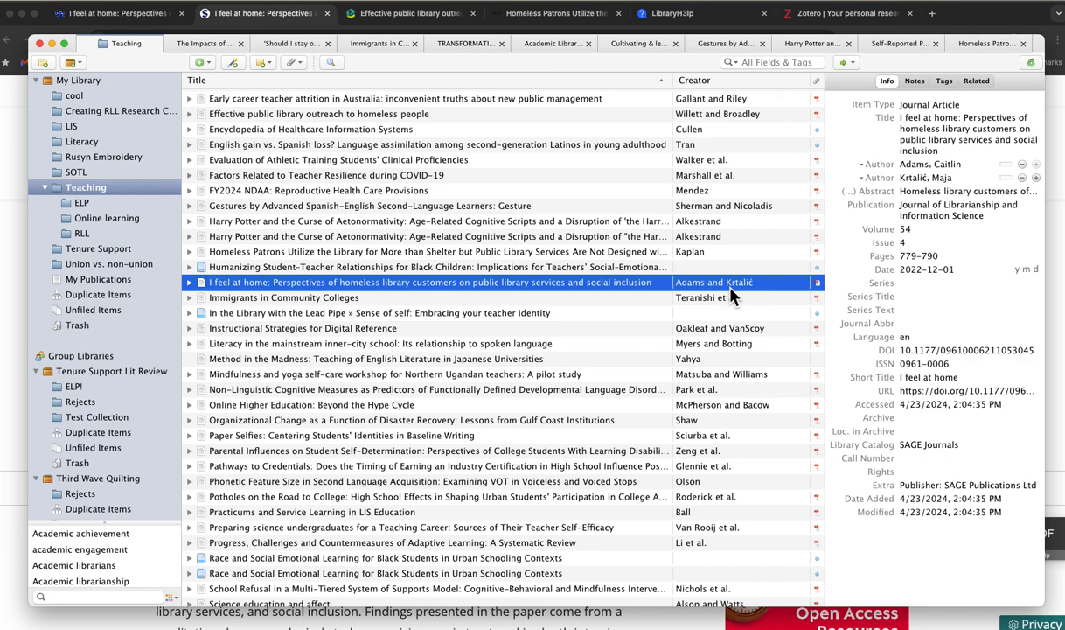
pyautogui.scroll(2, 717, 293)
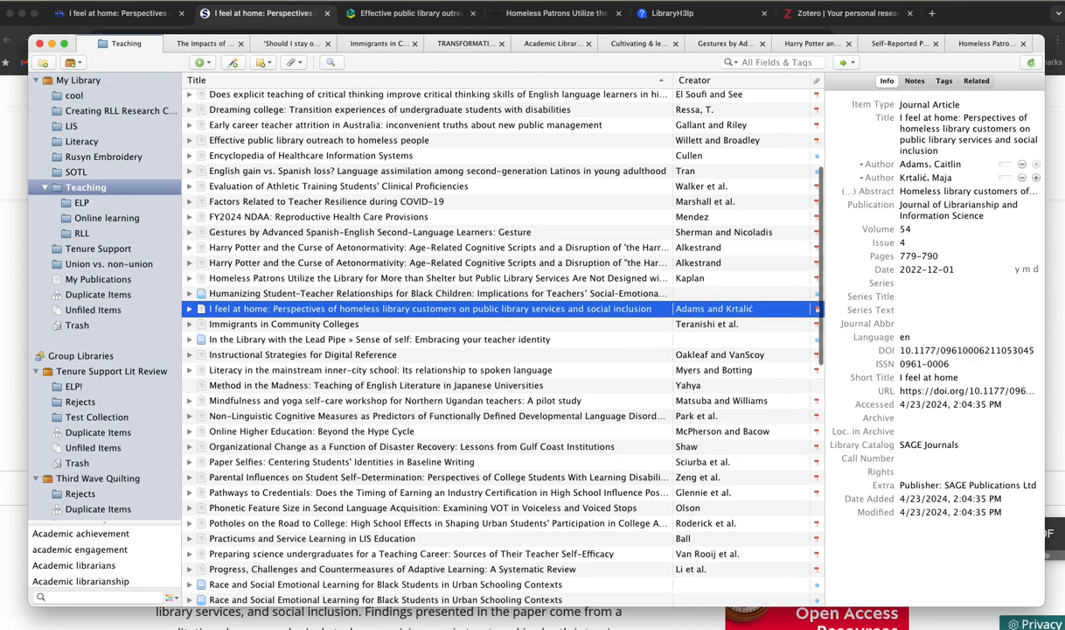
# - Switch to Word, end the third sentence with a period after its citation, and add "My 4th sentence is awesome."
pyautogui.press('super+Tab')
pyautogui.press('super+Tab')
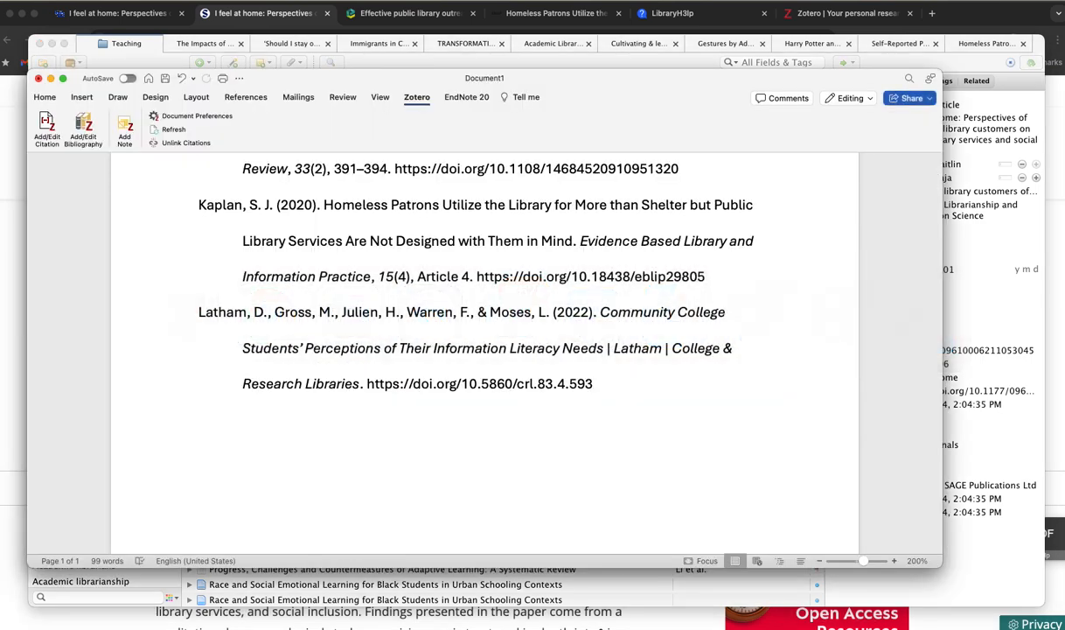
pyautogui.scroll(5, 395, 335)
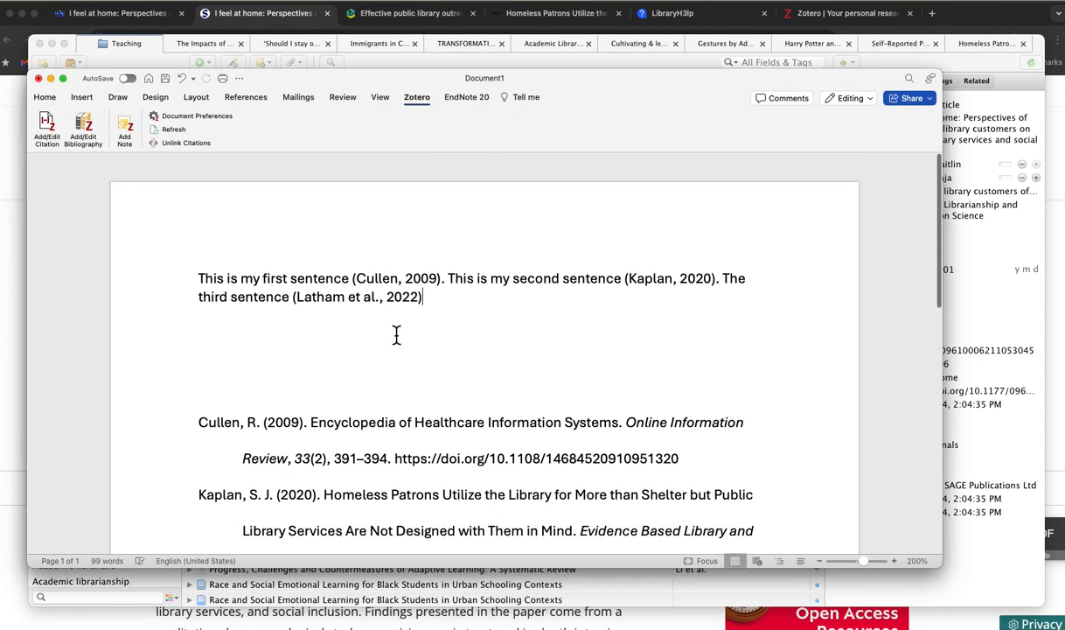
pyautogui.write('.')
pyautogui.press('BackSpace')
pyautogui.press('BackSpace')
pyautogui.press('BackSpace')
pyautogui.press('BackSpace')
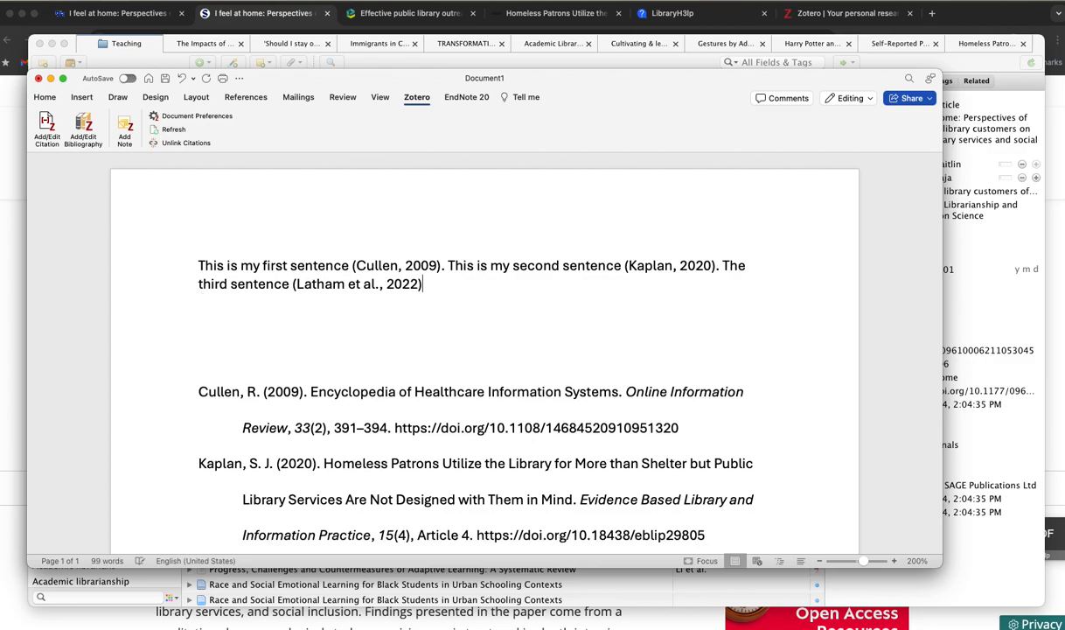
pyautogui.write('My')
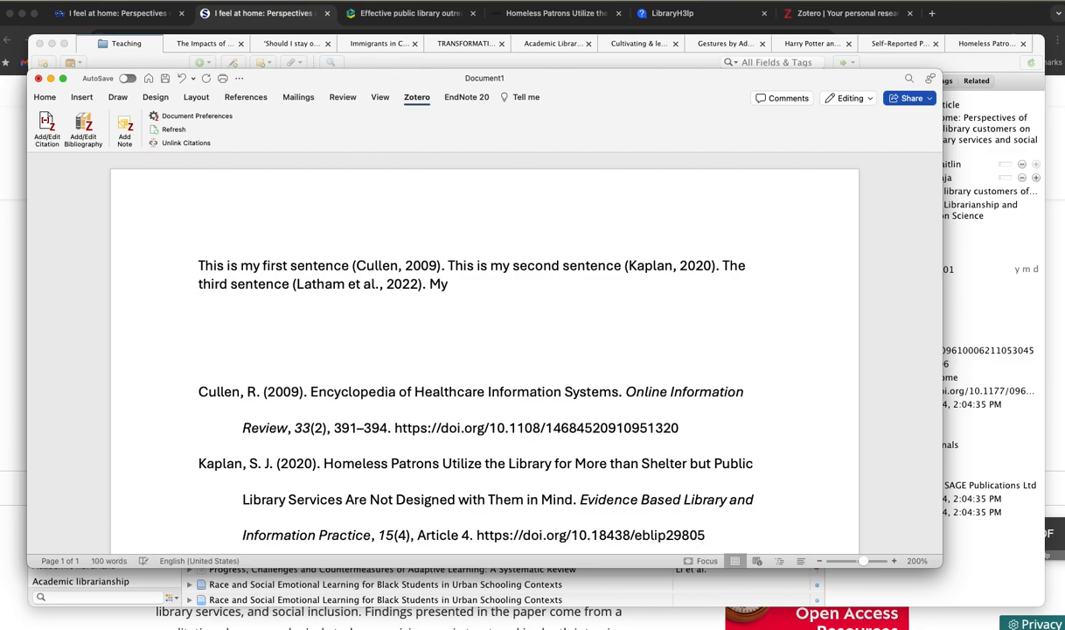
pyautogui.write(' 4th sentence')
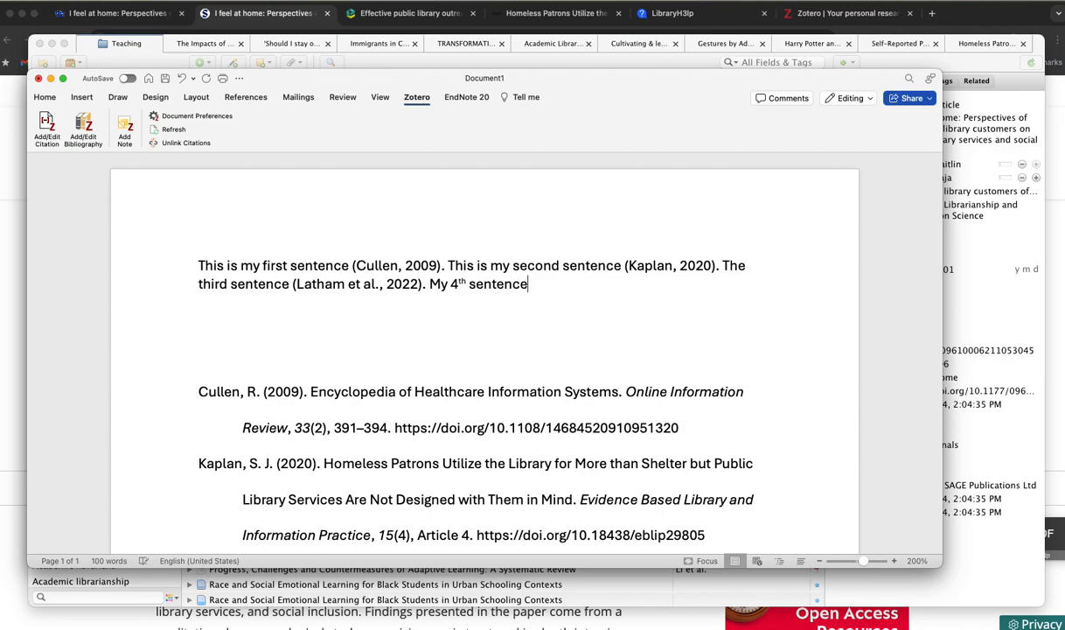
pyautogui.write(' is awesome.')
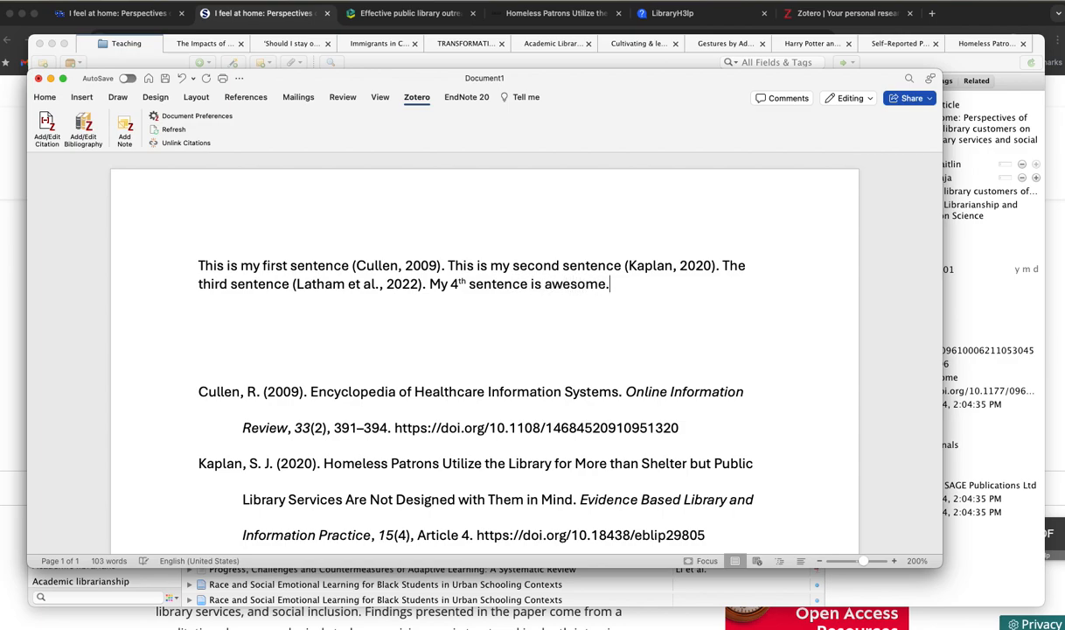
# - Insert a Zotero citation for the "I feel at home" article after the fourth sentence, finding it by author surname, and review the bibliography
pyautogui.click(46, 123)
pyautogui.write('adams')
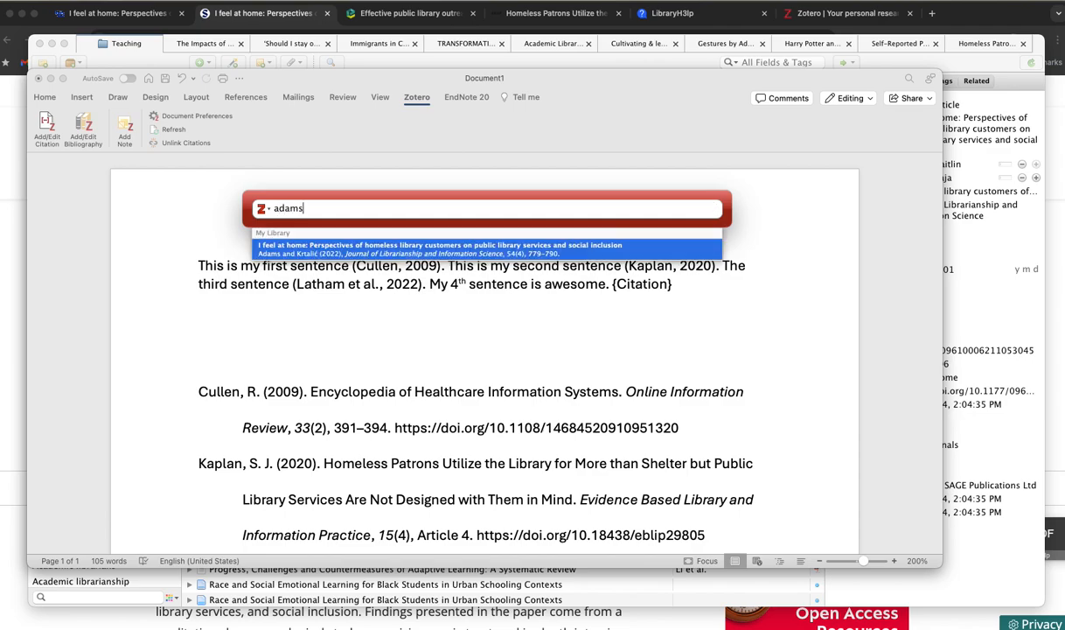
pyautogui.press('Return')
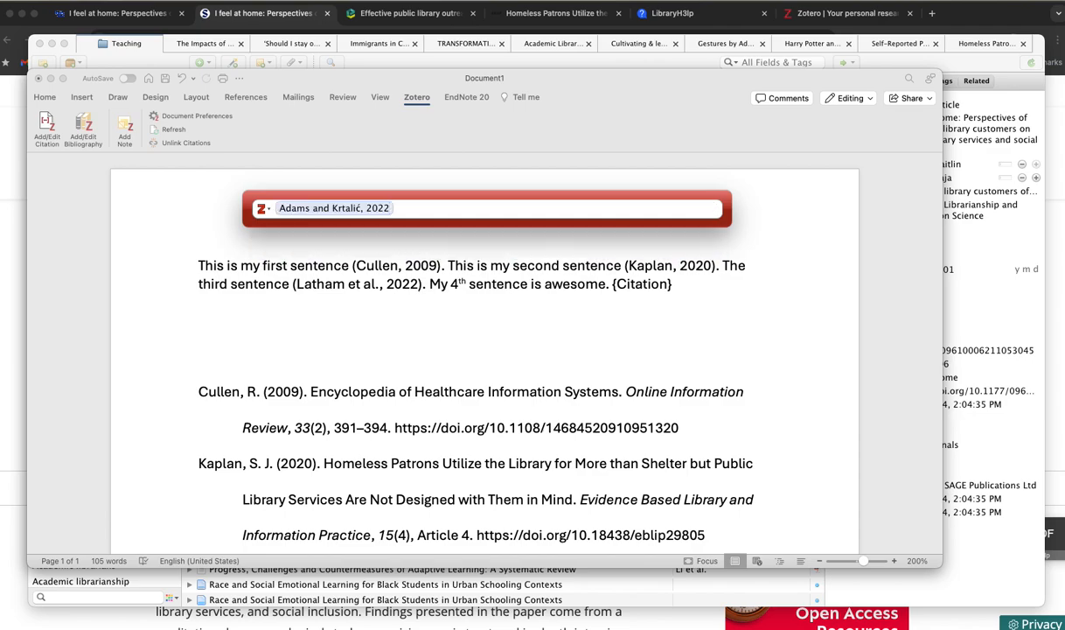
pyautogui.press('Return')
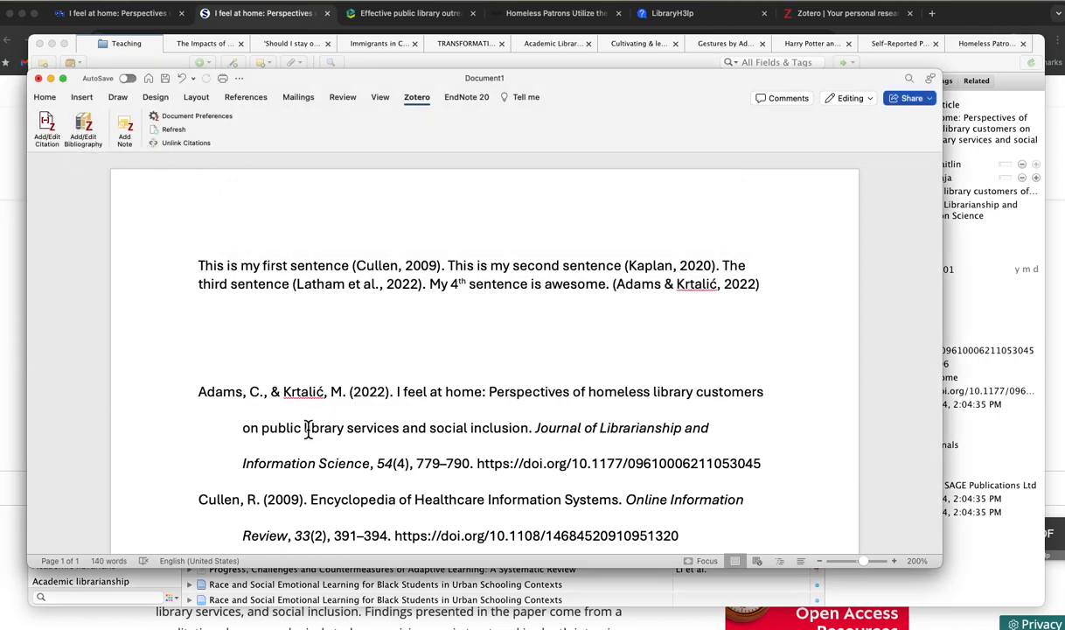
pyautogui.scroll(-2, 330, 423)
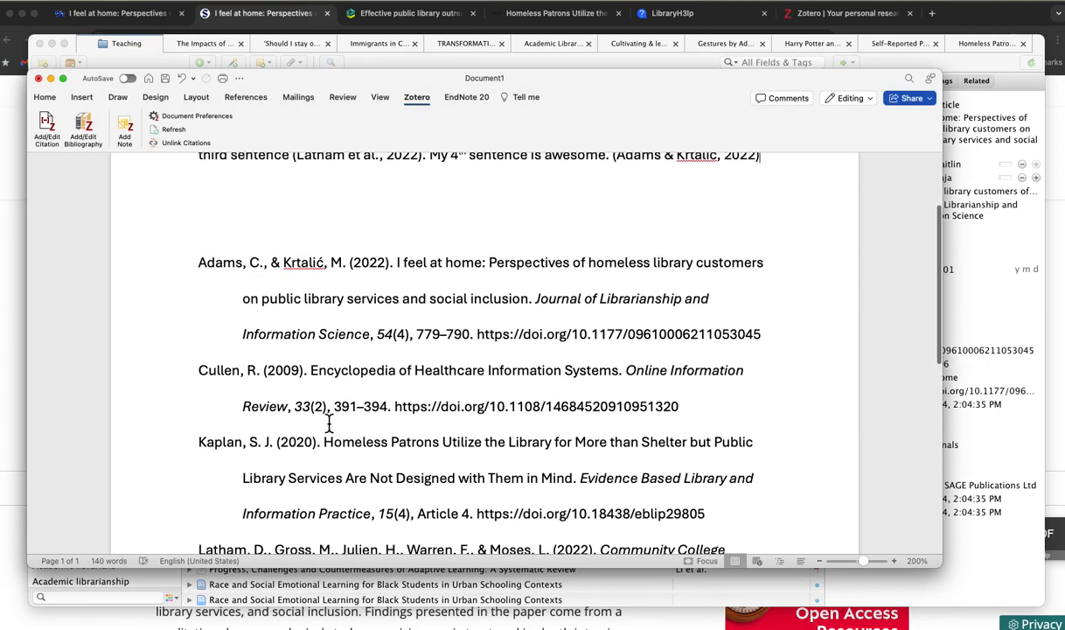
pyautogui.scroll(-4, 324, 426)
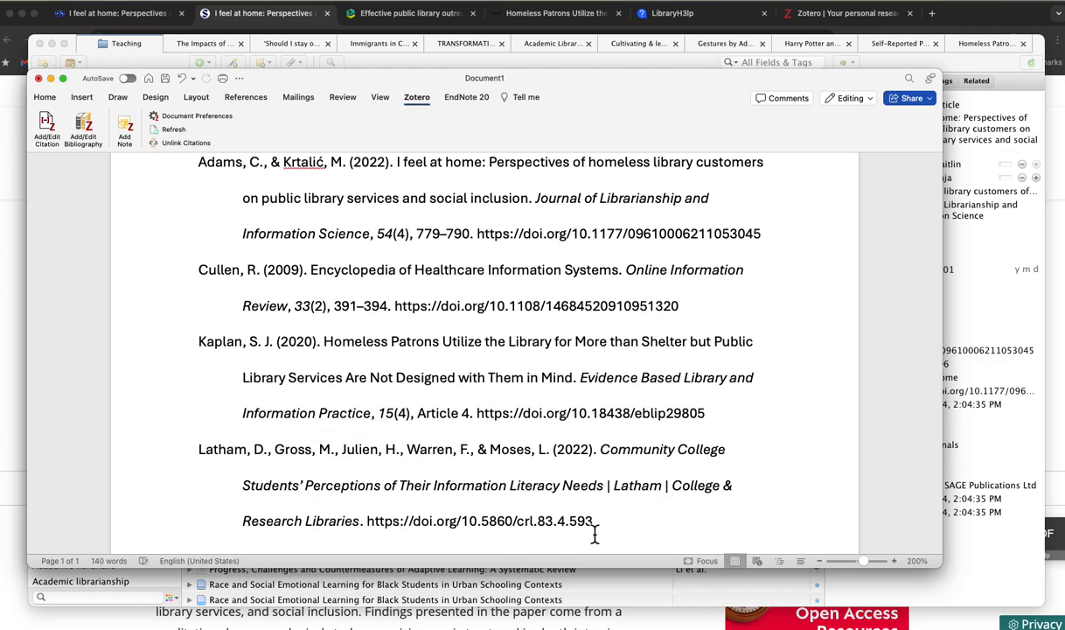
pyautogui.scroll(3, 479, 243)
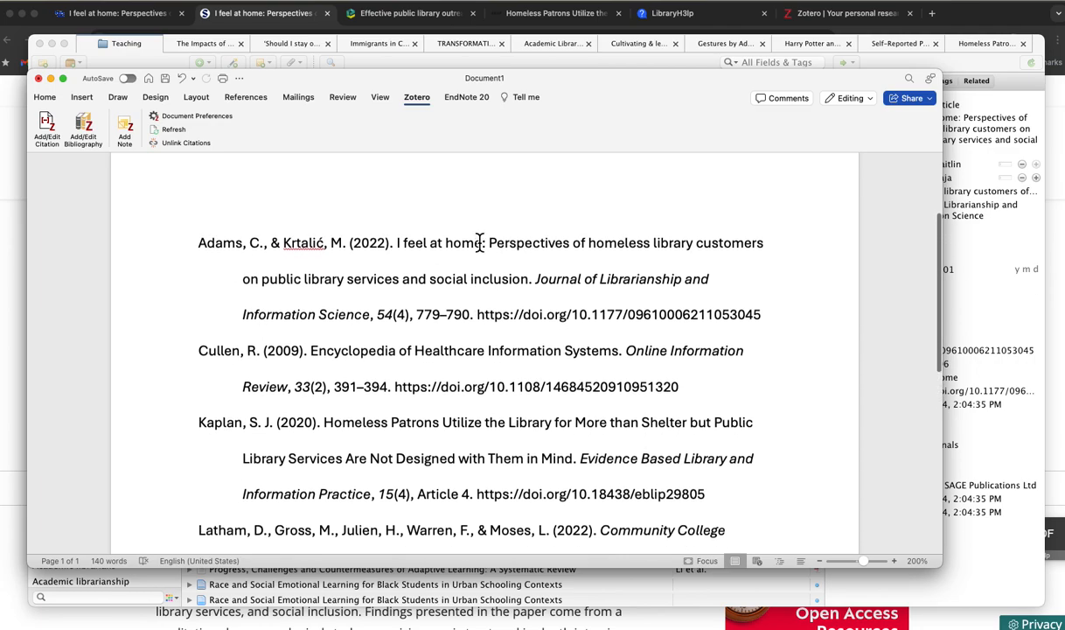